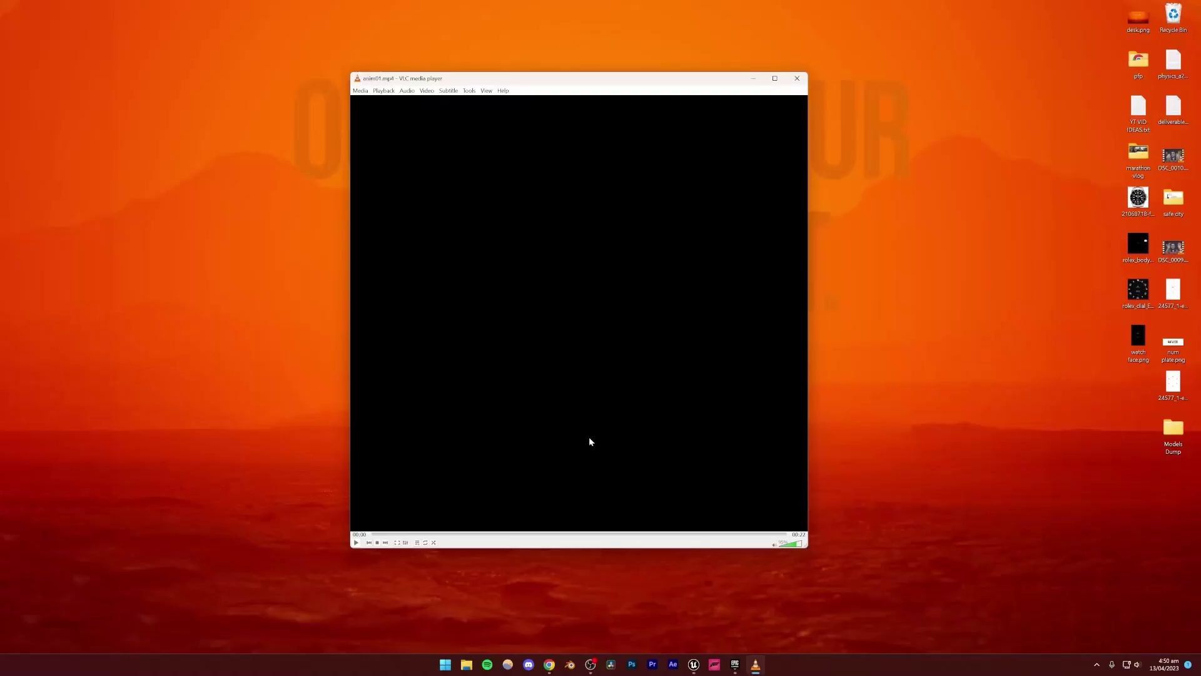
Play the anim01.mp4 headphones animation in VLC.
left_click(356, 543)
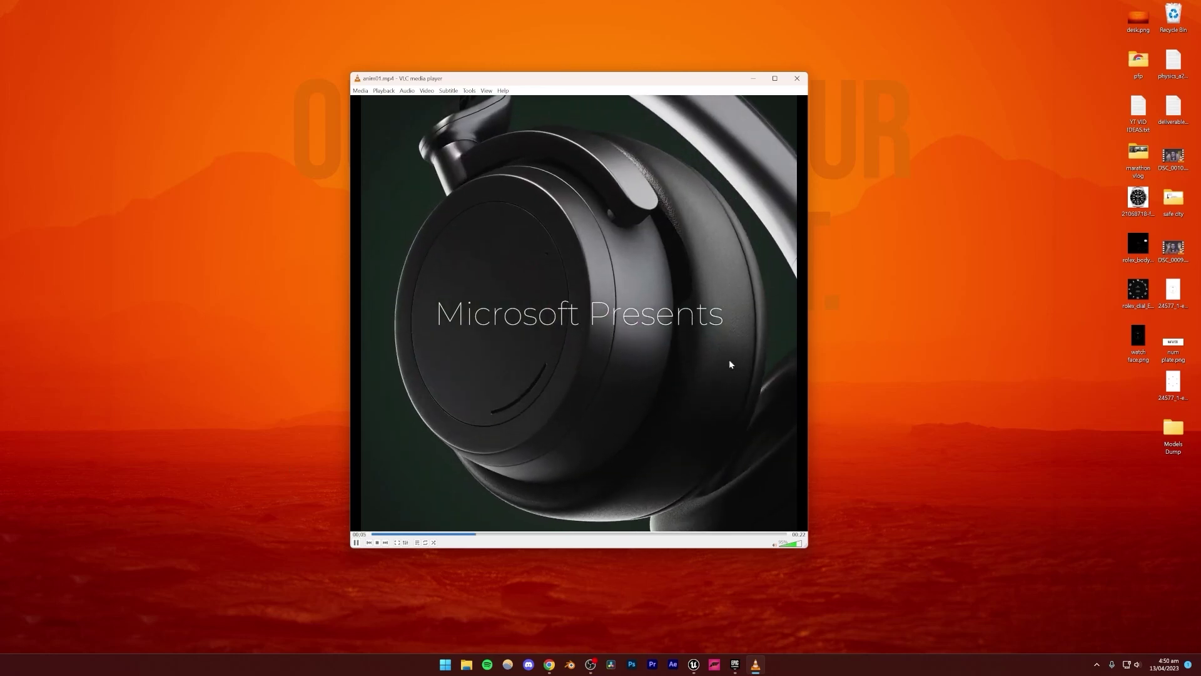
Enlarge the VLC window, scrub back to the ear cup shot, then close the player.
left_click_drag(807, 548, 879, 631)
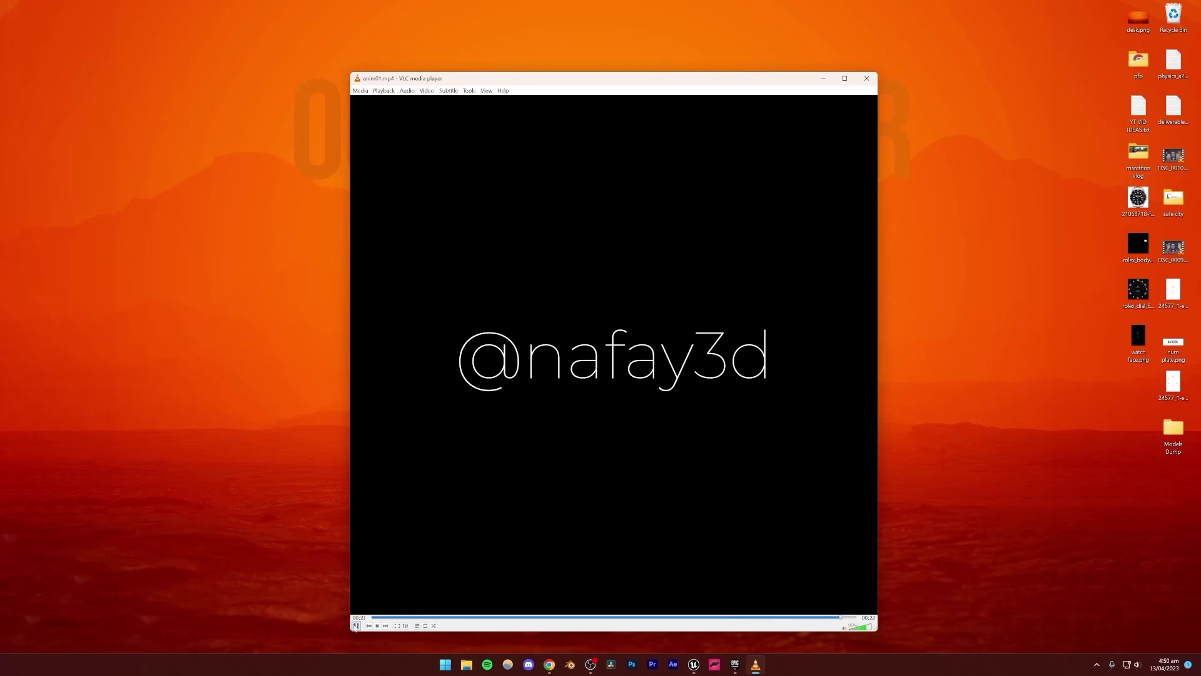
left_click_drag(399, 618, 438, 619)
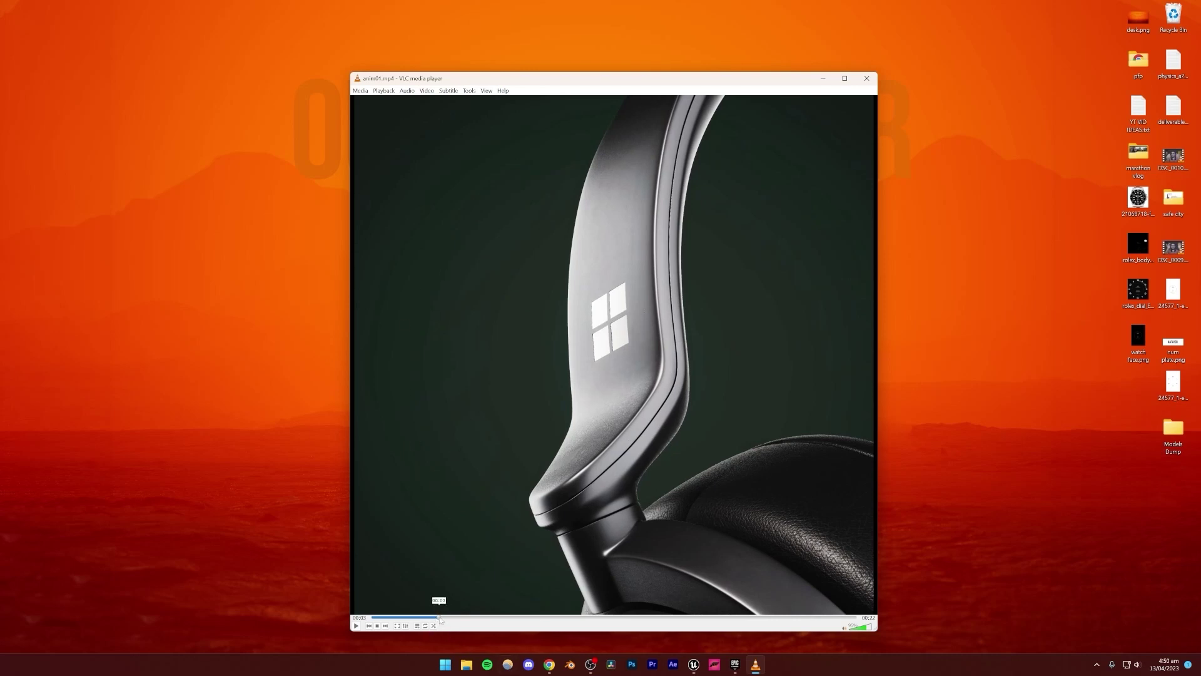
left_click_drag(444, 619, 551, 604)
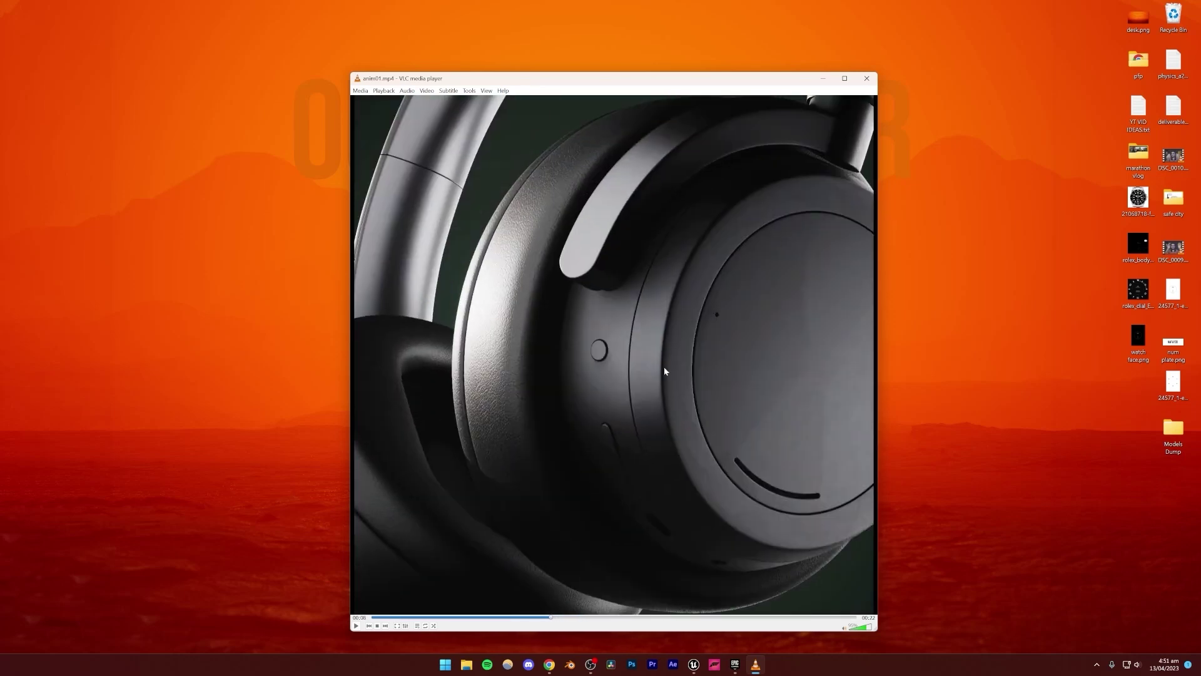
left_click(867, 78)
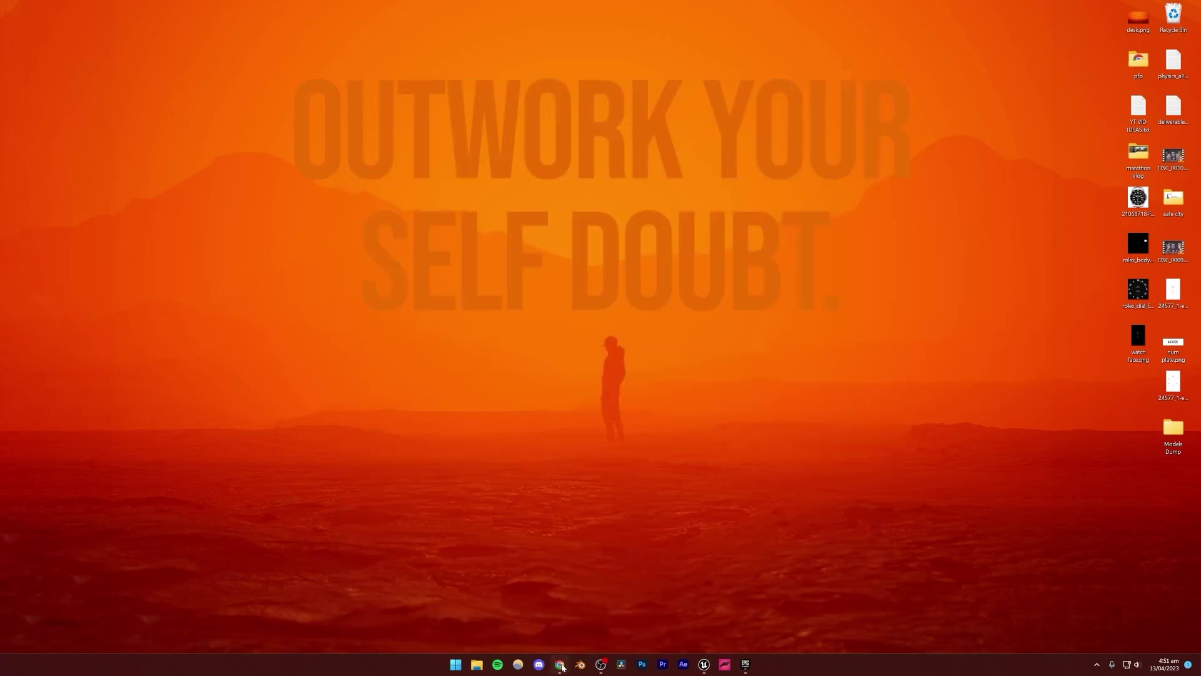
left_click(560, 665)
Search Google for 'microsoft surface headphones 3d model' from the address bar.
left_click(183, 27)
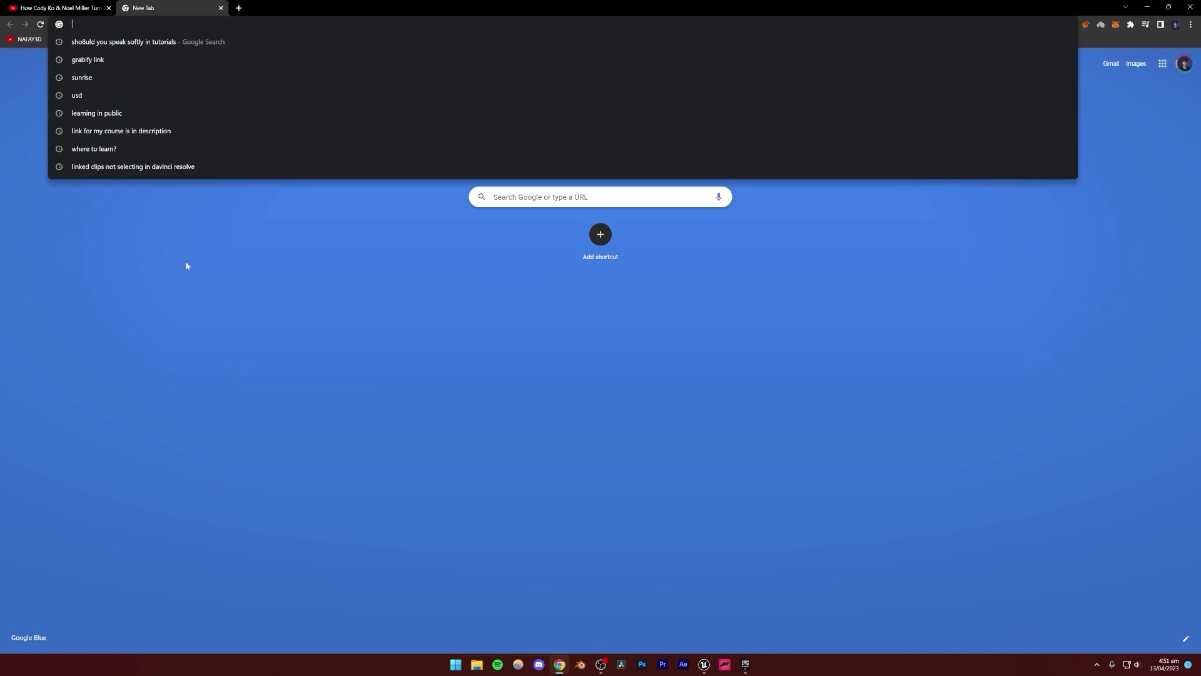
type("microsoft surface")
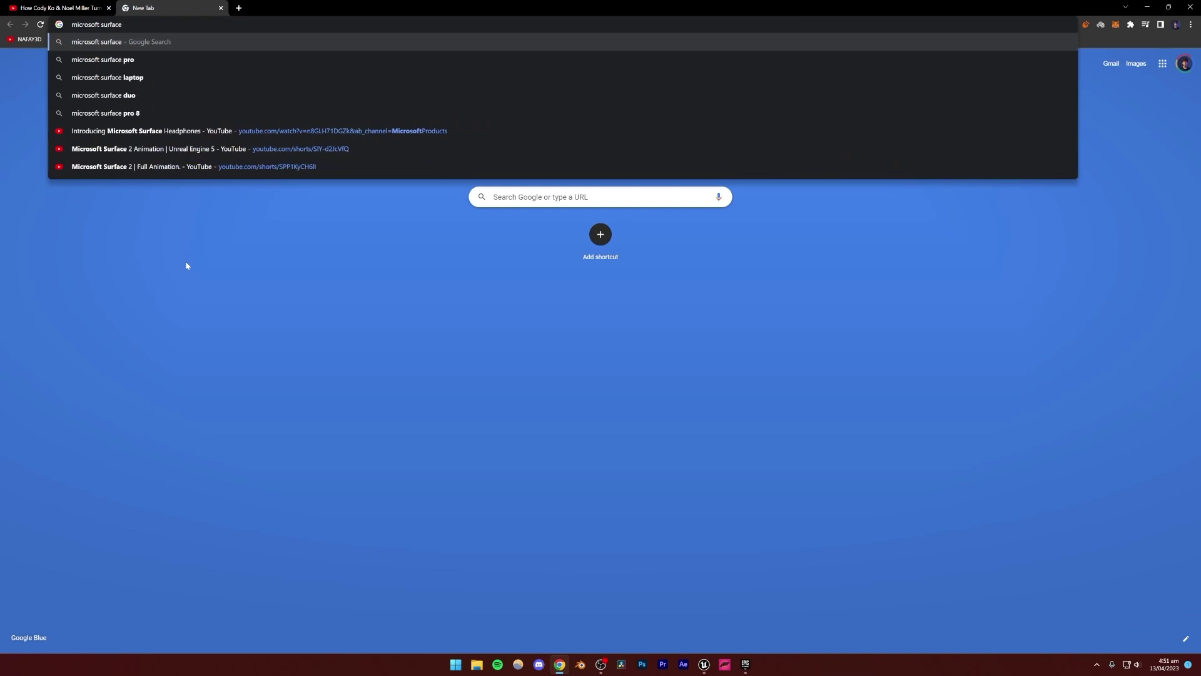
type("  headphones")
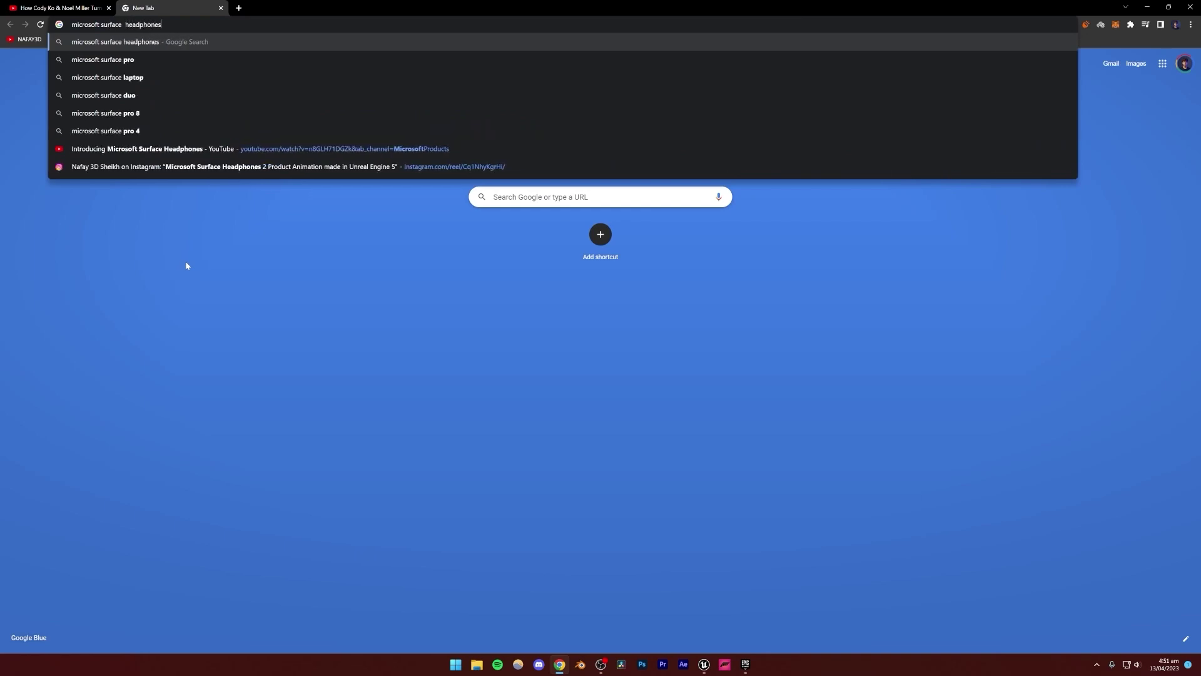
type("3d model")
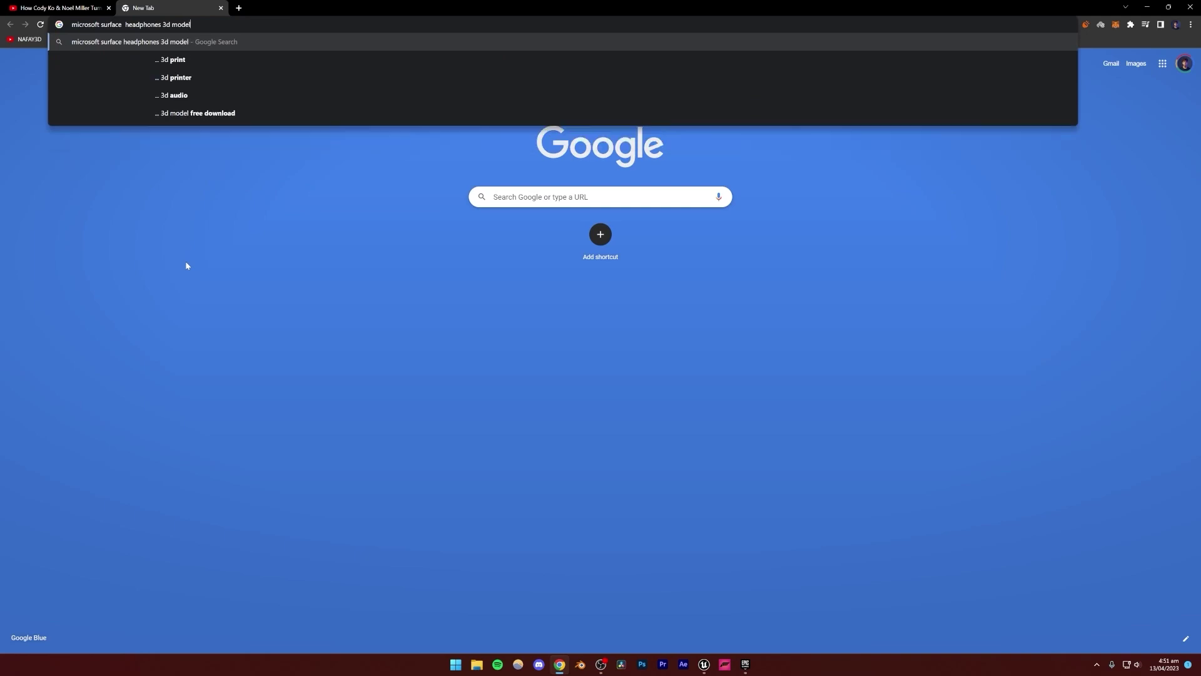
key("Return")
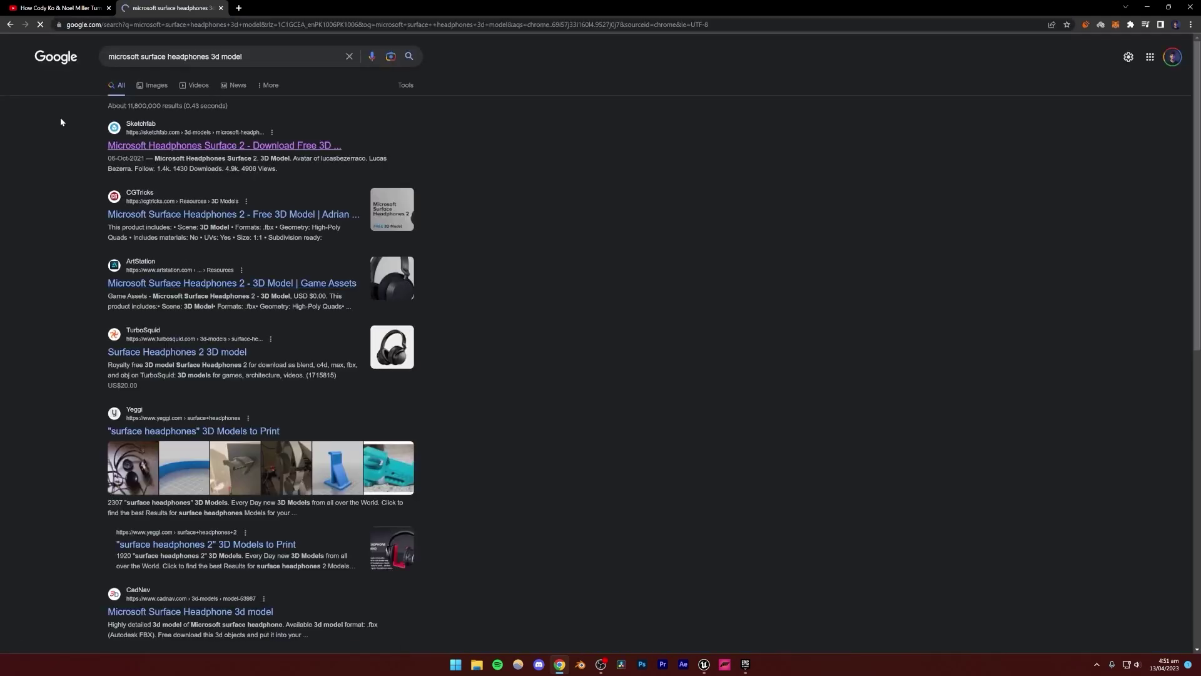
Open the Sketchfab 'Microsoft Headphones Surface 2' result in a new tab.
right_click(198, 147)
left_click(219, 154)
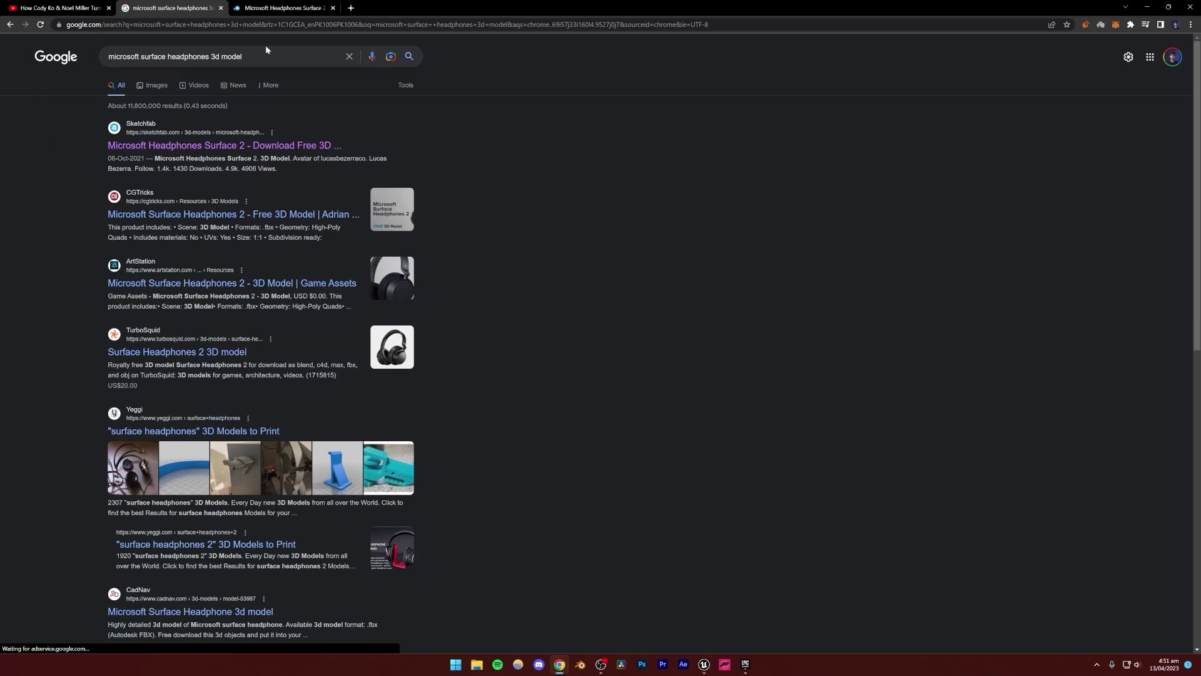
left_click(283, 8)
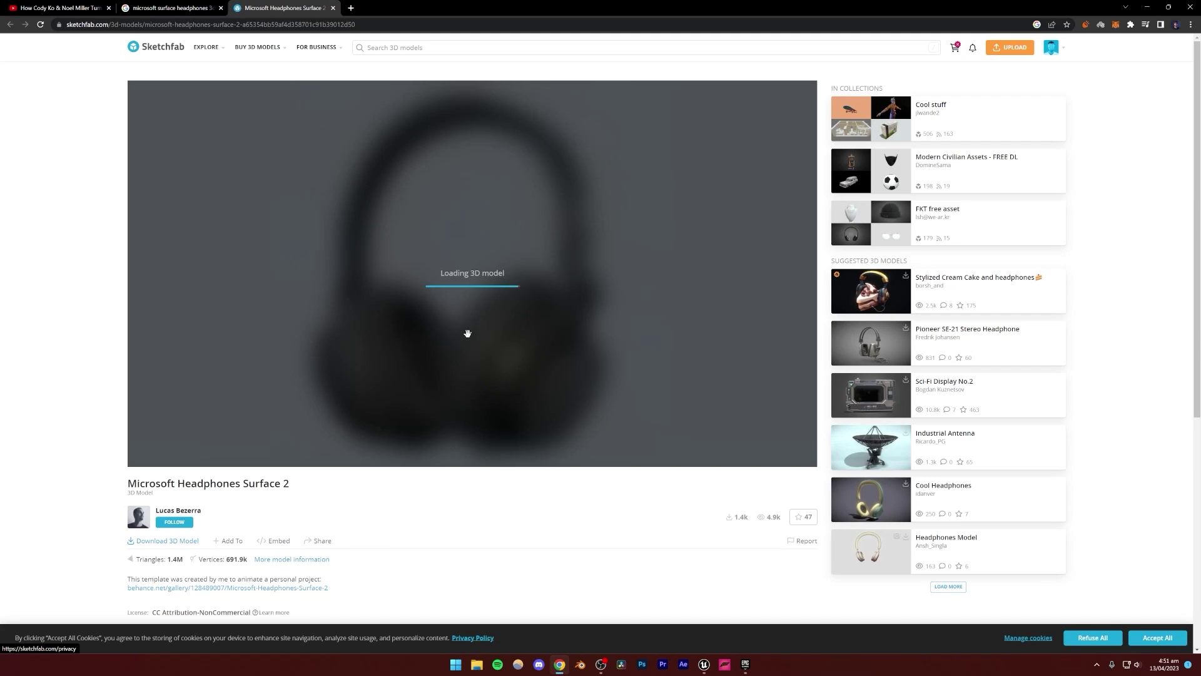
left_click(172, 7)
scroll(594, 455, "down", 1)
scroll(586, 458, "up", 3)
scroll(585, 457, "down", 4)
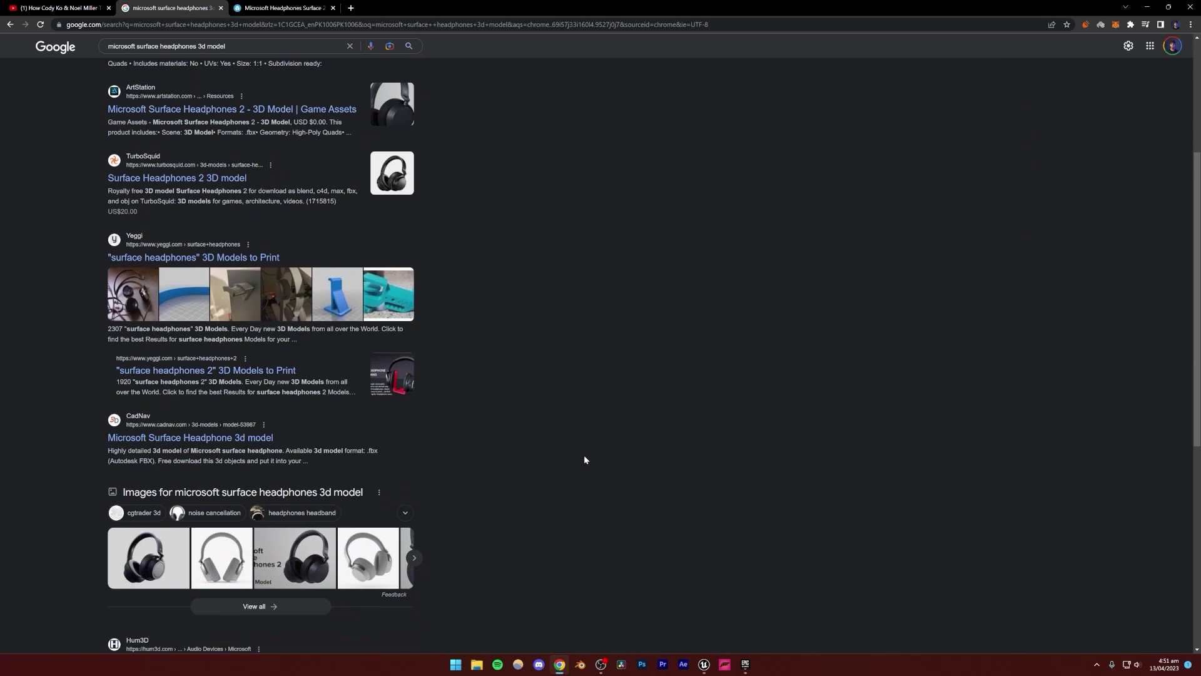
scroll(584, 456, "up", 4)
left_click(282, 8)
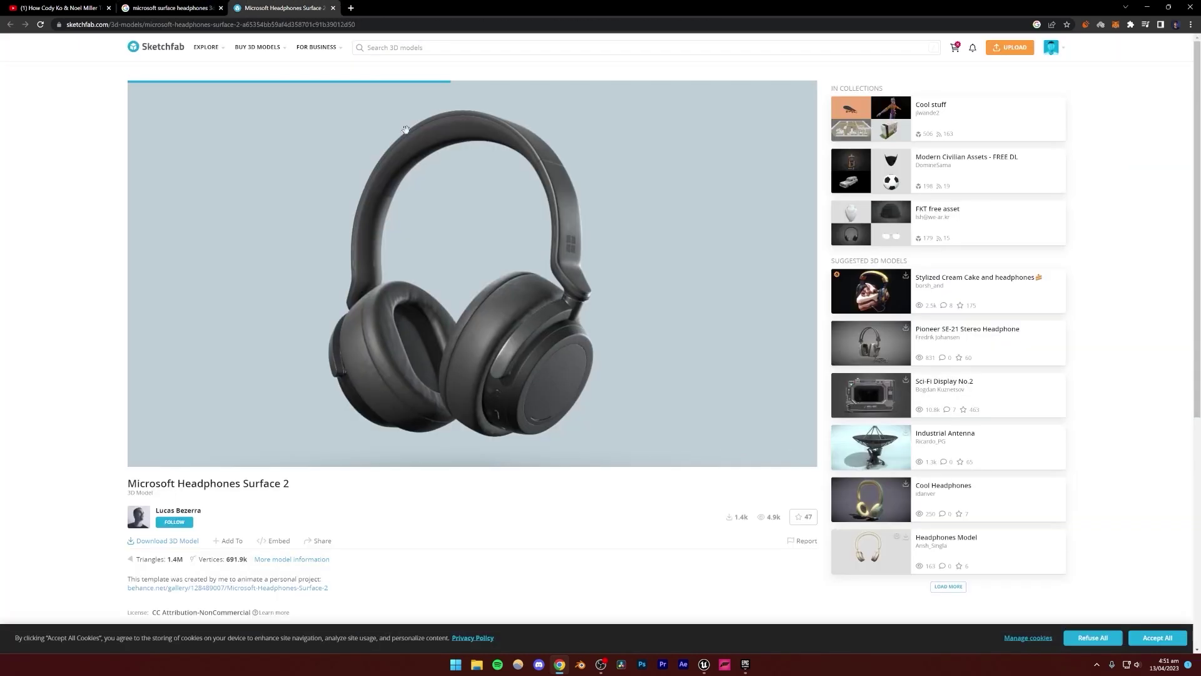
Orbit the headphones model and bring up its Download 3D Model options.
mouse_move(506, 285)
left_mouse_down()
mouse_move(550, 280)
mouse_move(458, 302)
mouse_move(295, 429)
mouse_move(399, 418)
left_mouse_up()
scroll(456, 310, "up", 3)
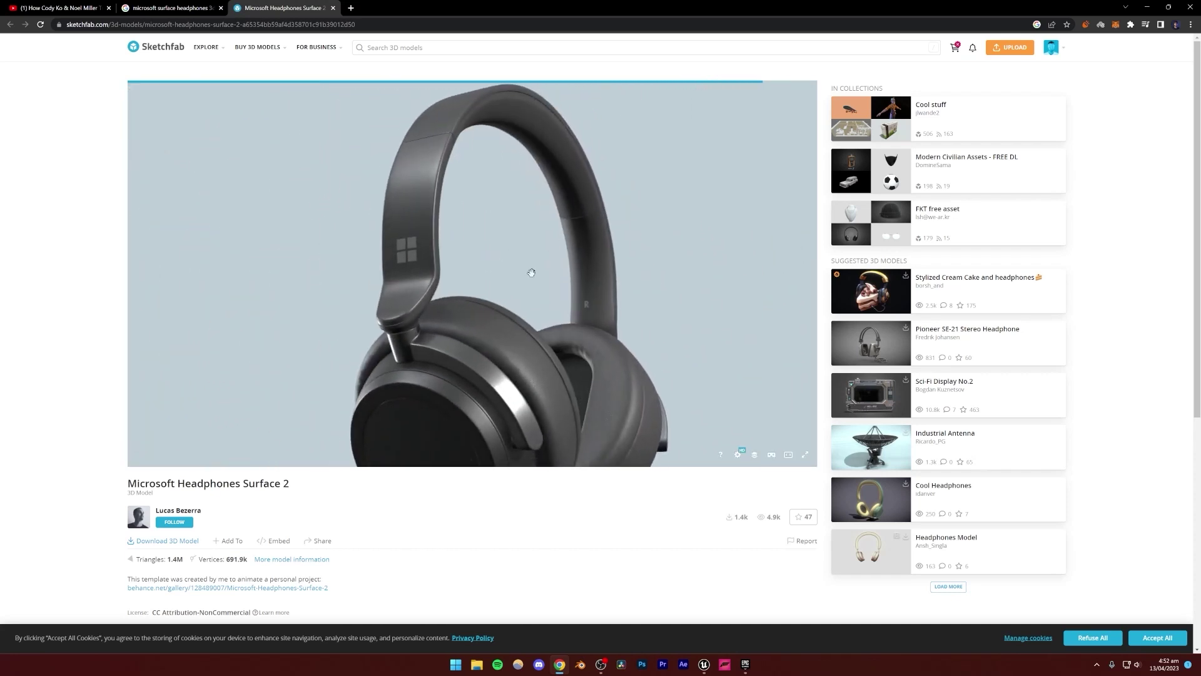
left_click(177, 542)
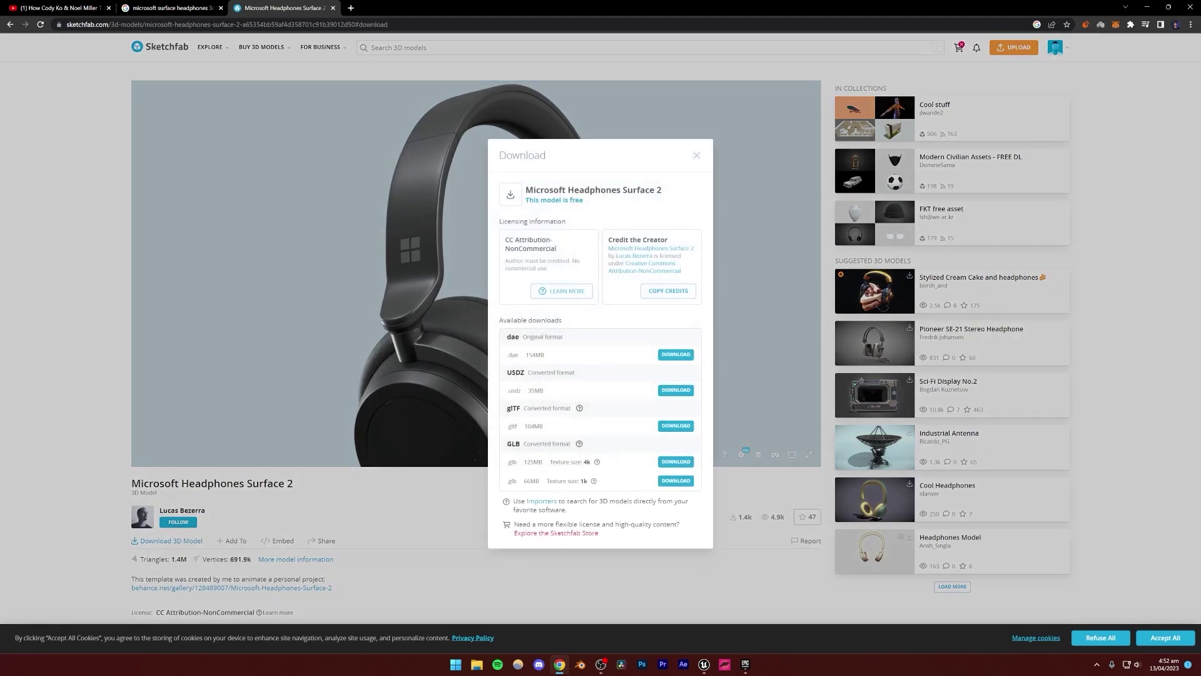
Start the original dae zip download, cancel it, and return to the Google results.
double_click(520, 338)
left_click(520, 338)
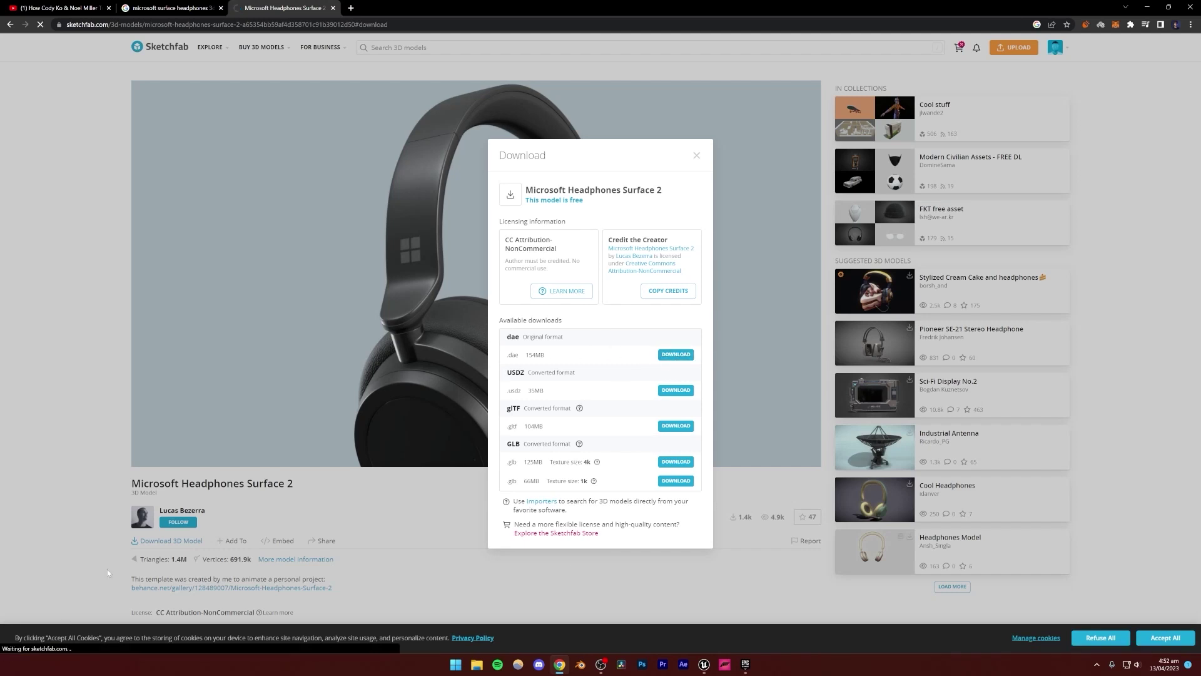
left_click(100, 640)
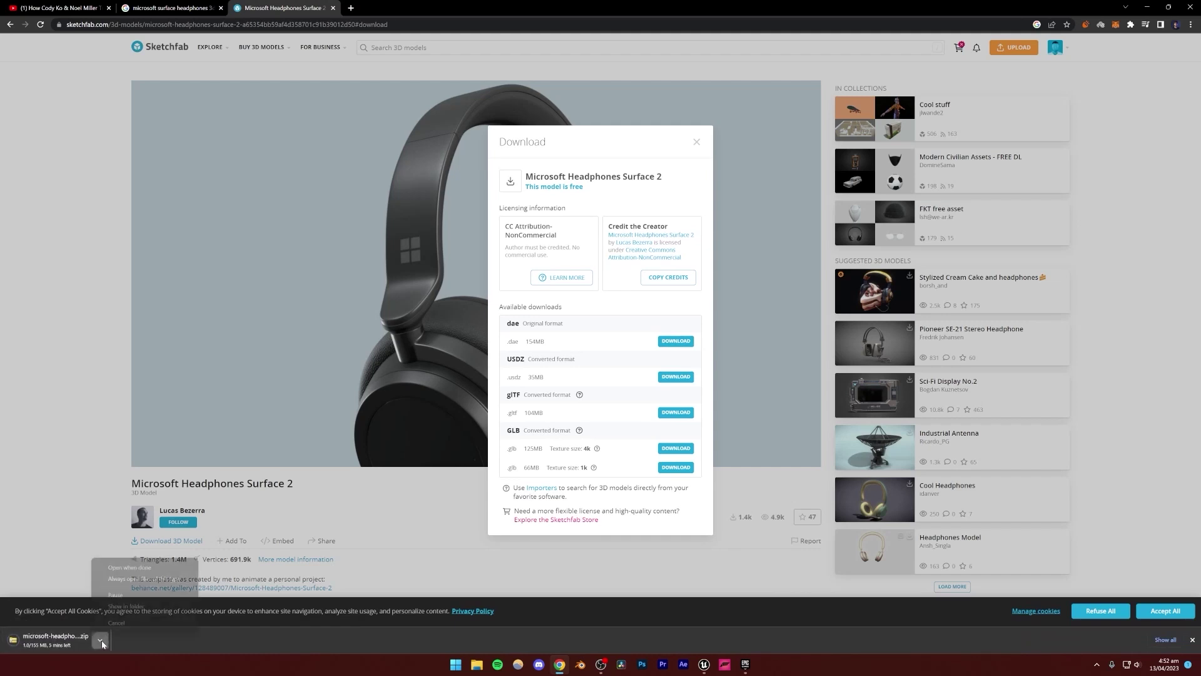
left_click(106, 617)
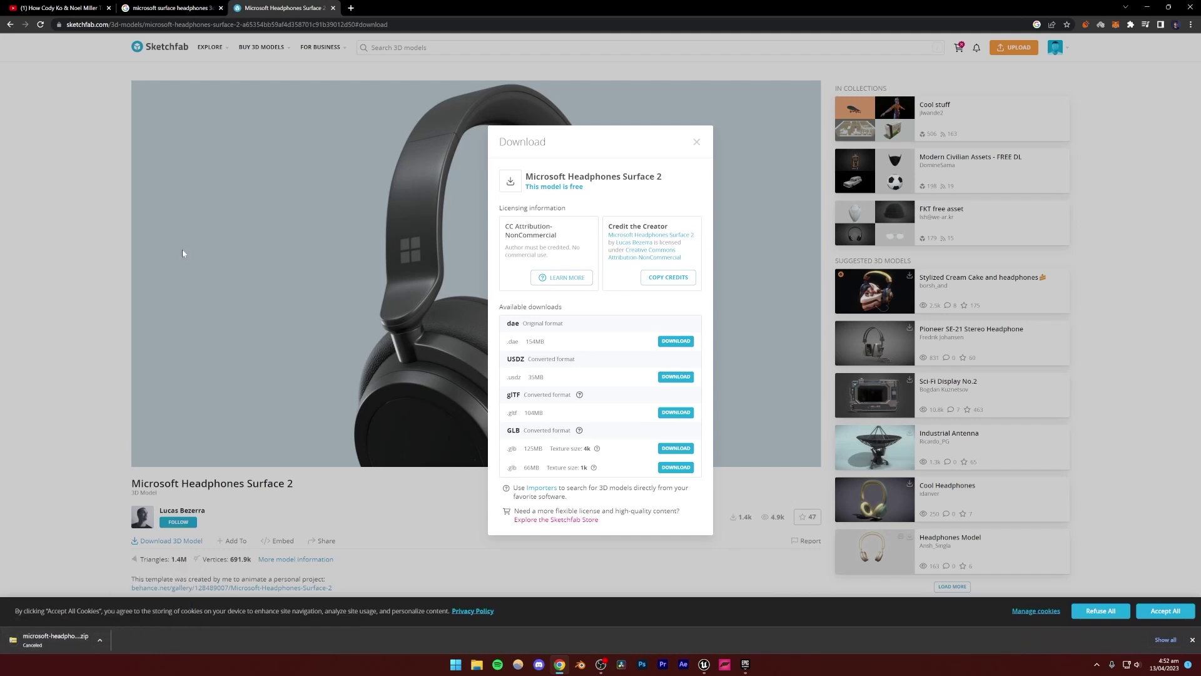
left_click(159, 299)
left_click(161, 7)
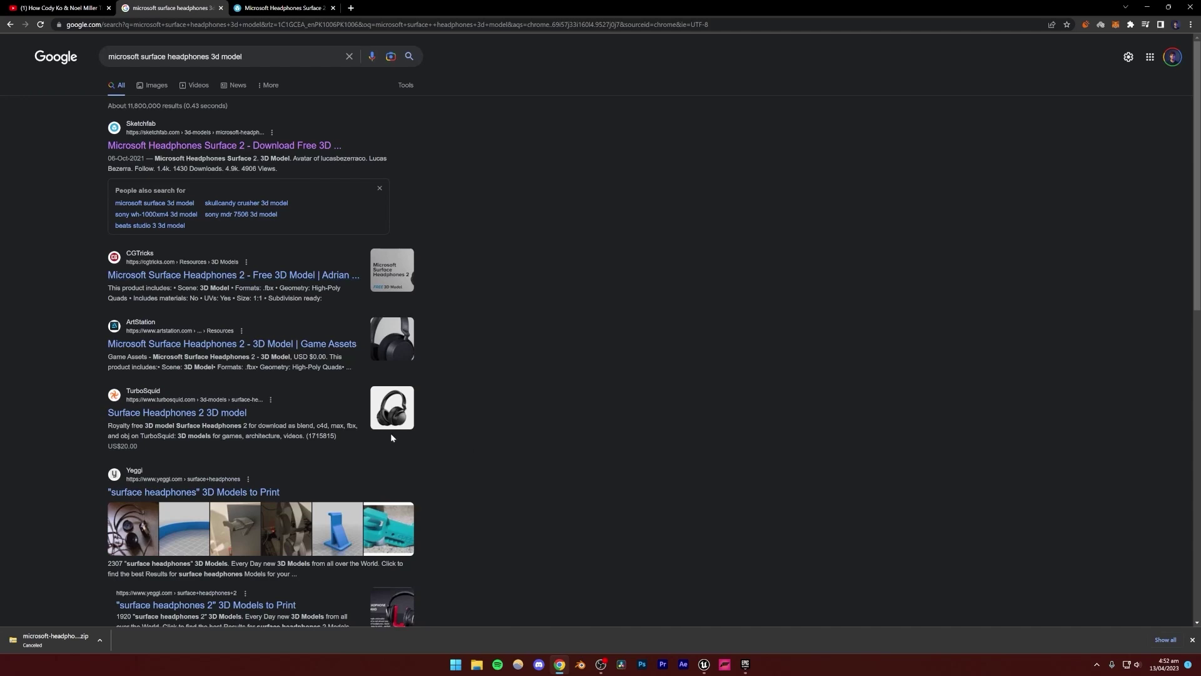
Change the Google search to 'sony xm4 3d model'.
scroll(491, 364, "down", 6)
scroll(494, 380, "up", 7)
left_click(242, 56)
left_click_drag(211, 56, 105, 58)
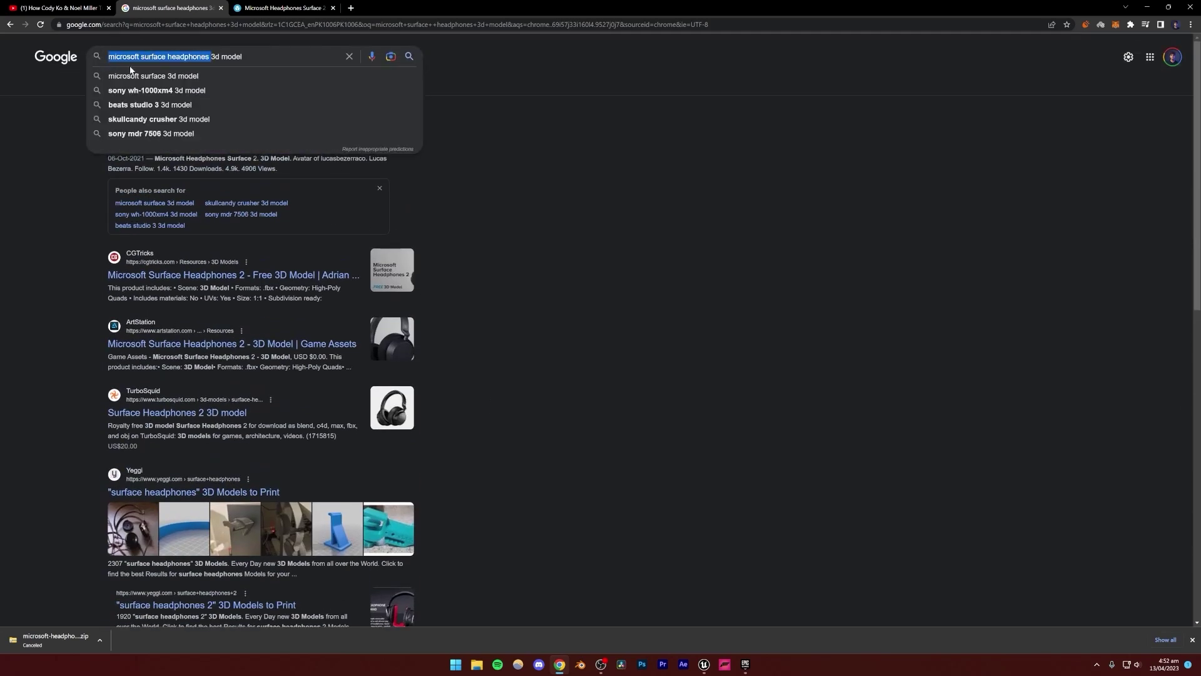
type("sony xm4")
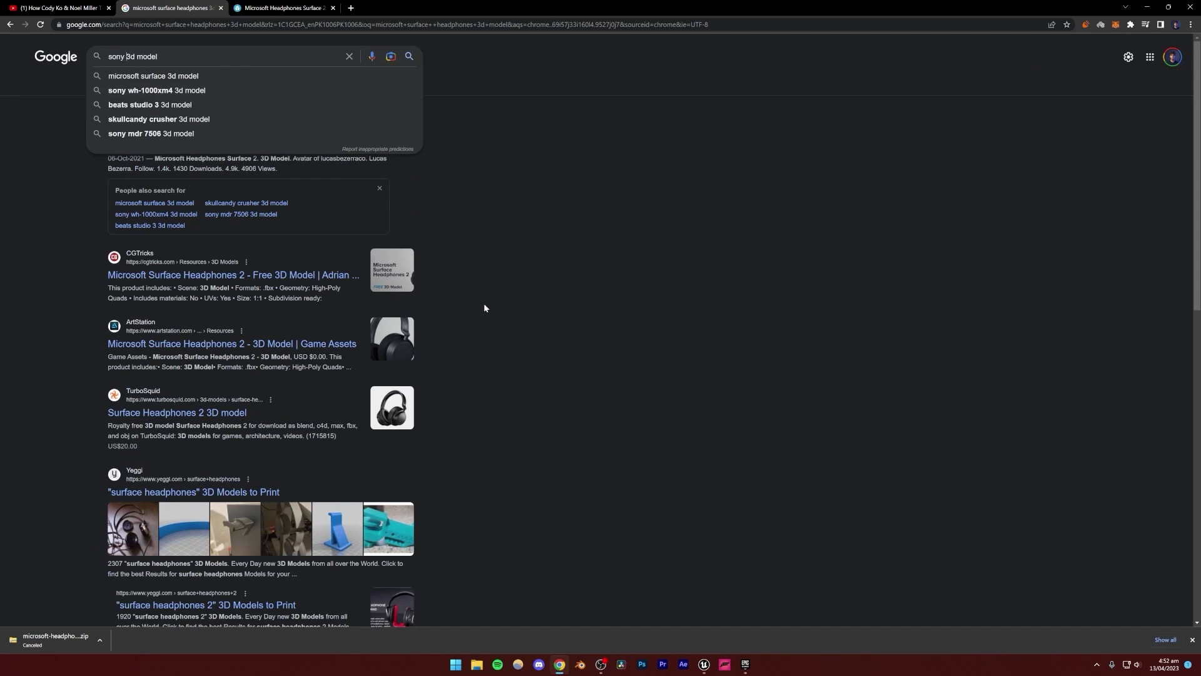
key("Return")
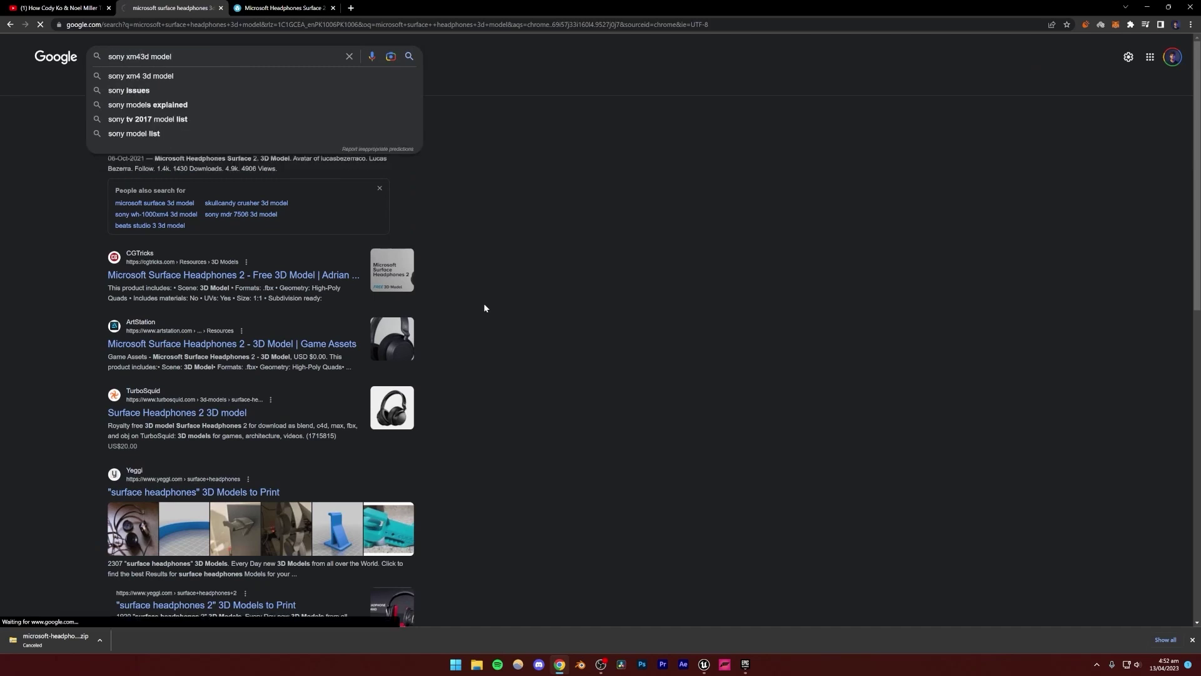
left_click(140, 56)
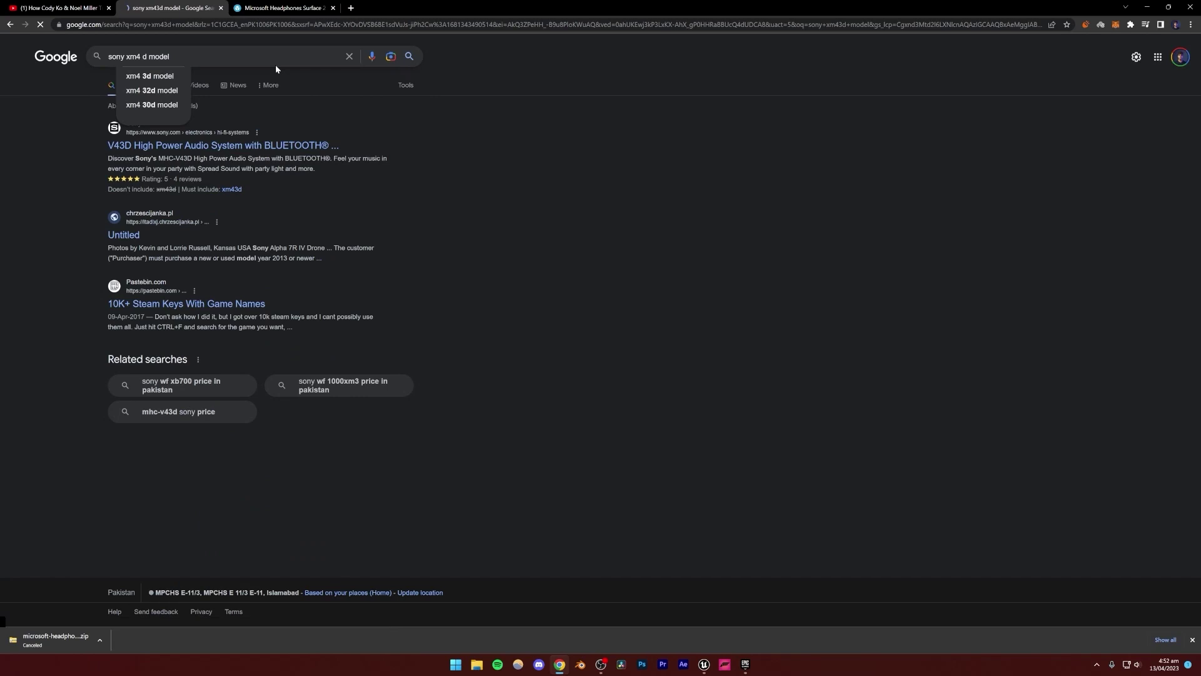
Open the TurboSquid Sony WH-1000XM4 result in a new tab, then return to Google.
right_click(192, 147)
left_click(218, 154)
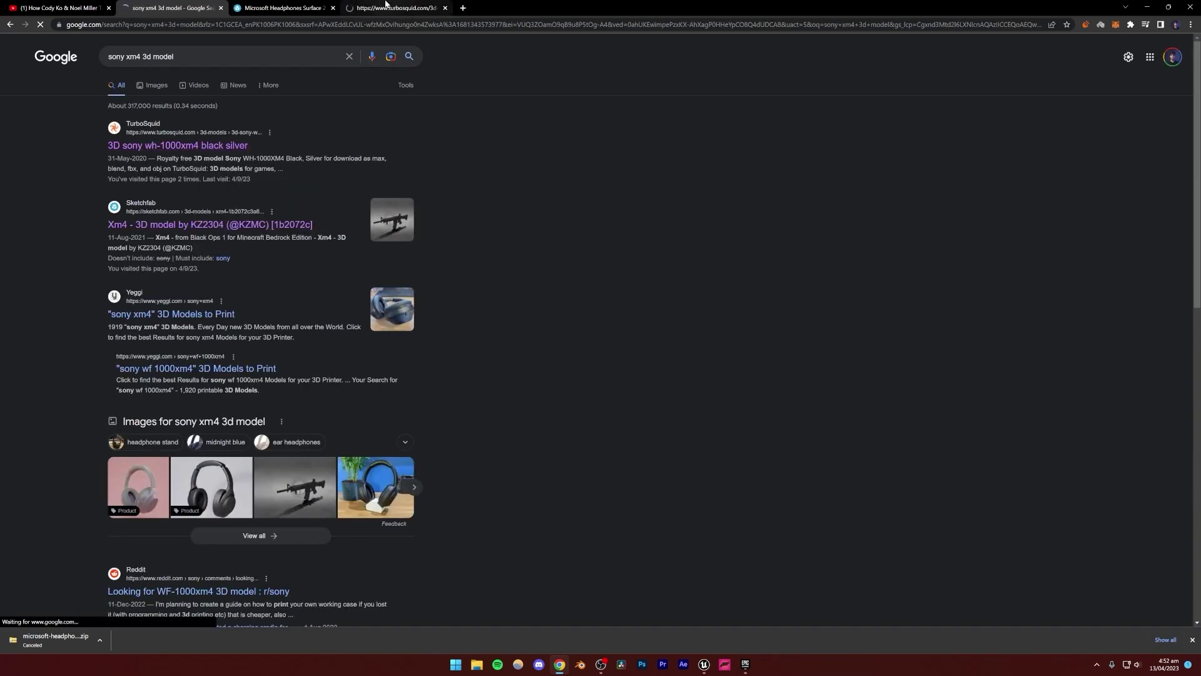
left_click(385, 9)
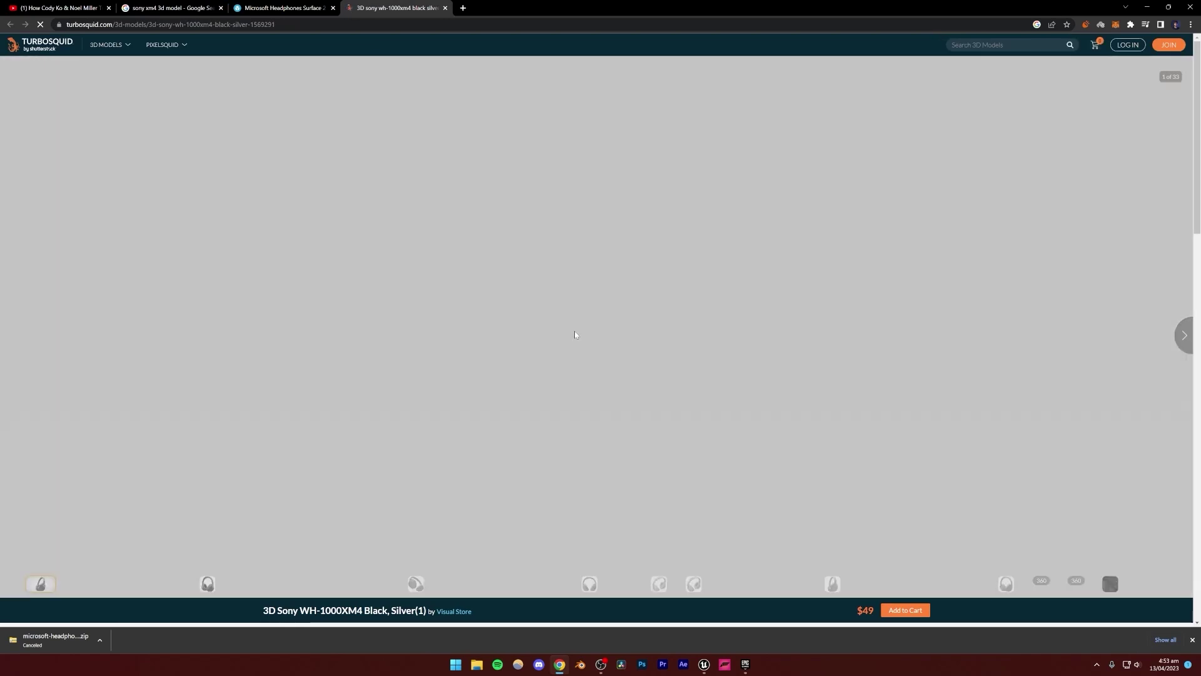
scroll(516, 361, "down", 2)
scroll(524, 366, "up", 2)
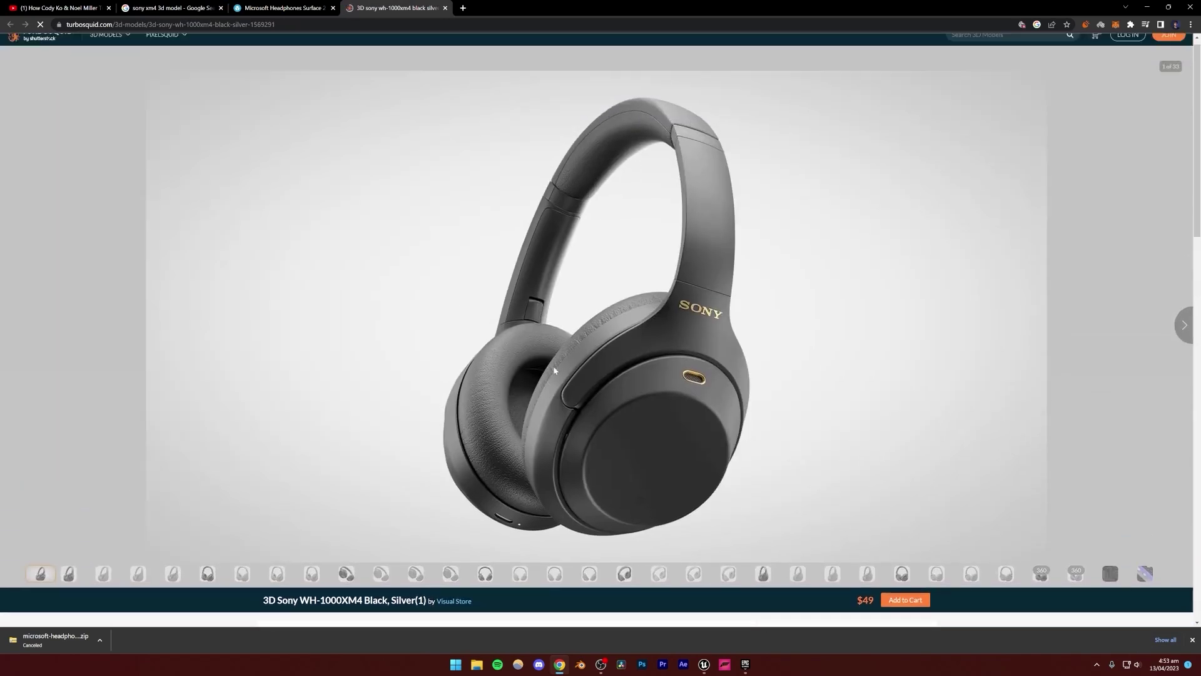
key("ctrl+shift+Tab")
key("ctrl+Tab")
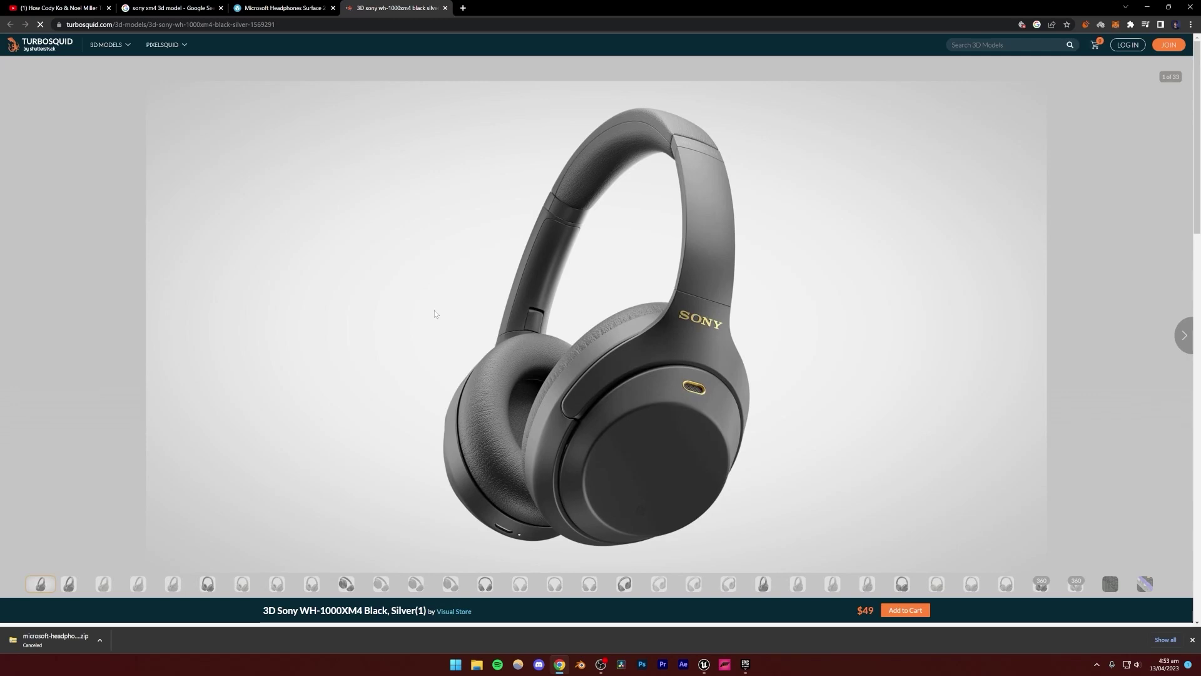
key("ctrl+shift+Tab")
key("ctrl+shift+Tab")
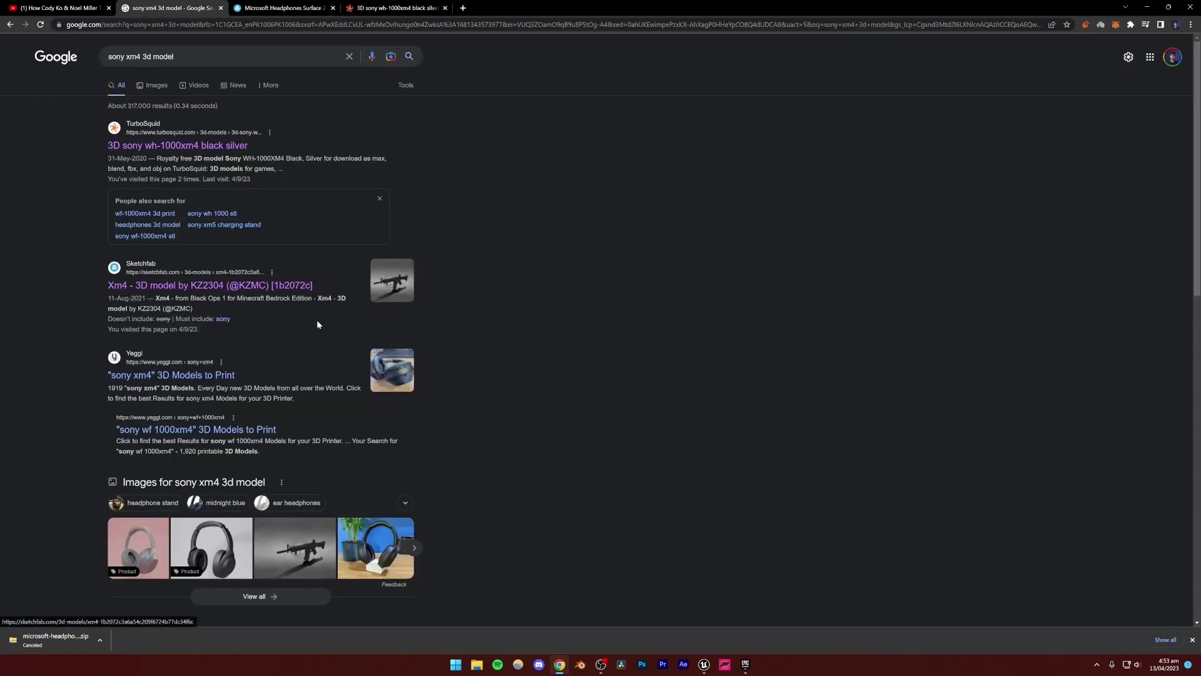
Orbit the Surface Headphones 2 model on Sketchfab to see its other side, then launch Blender.
scroll(446, 375, "down", 2)
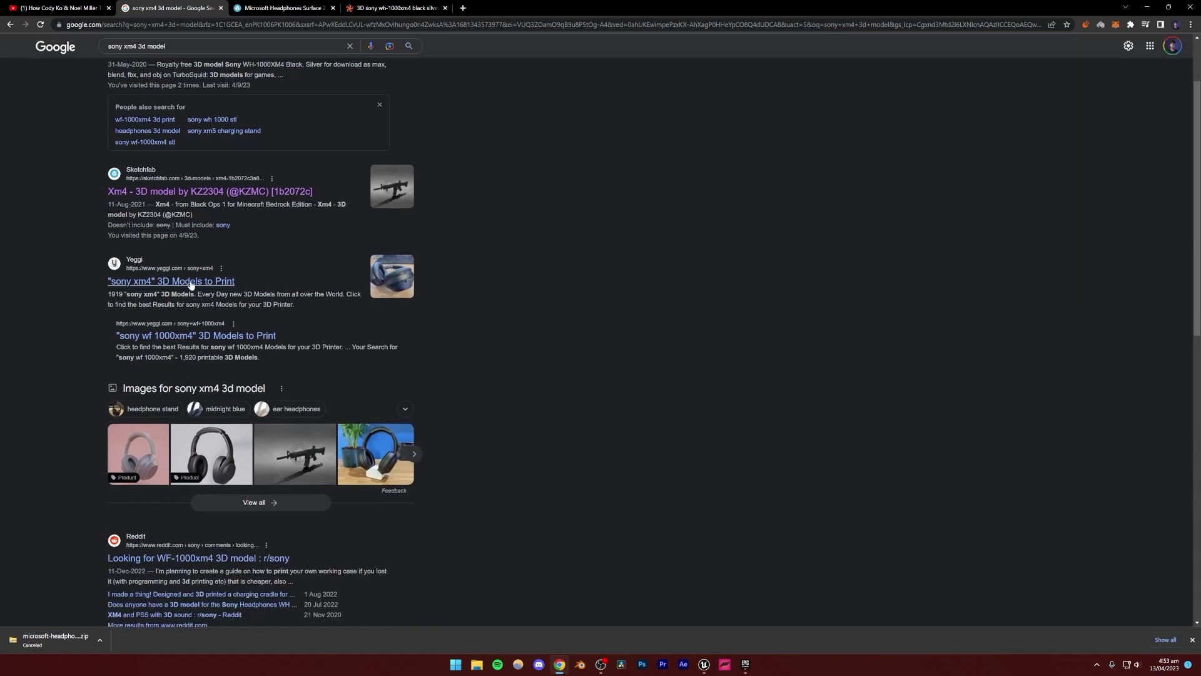
scroll(454, 299, "down", 2)
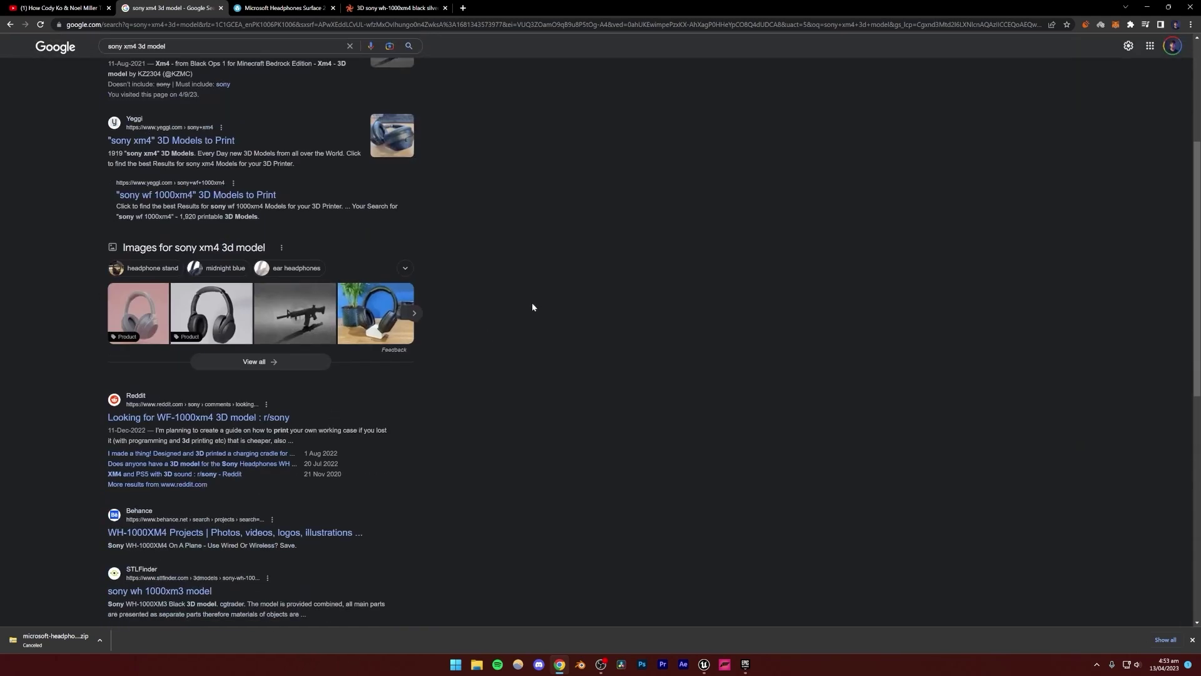
scroll(531, 309, "up", 4)
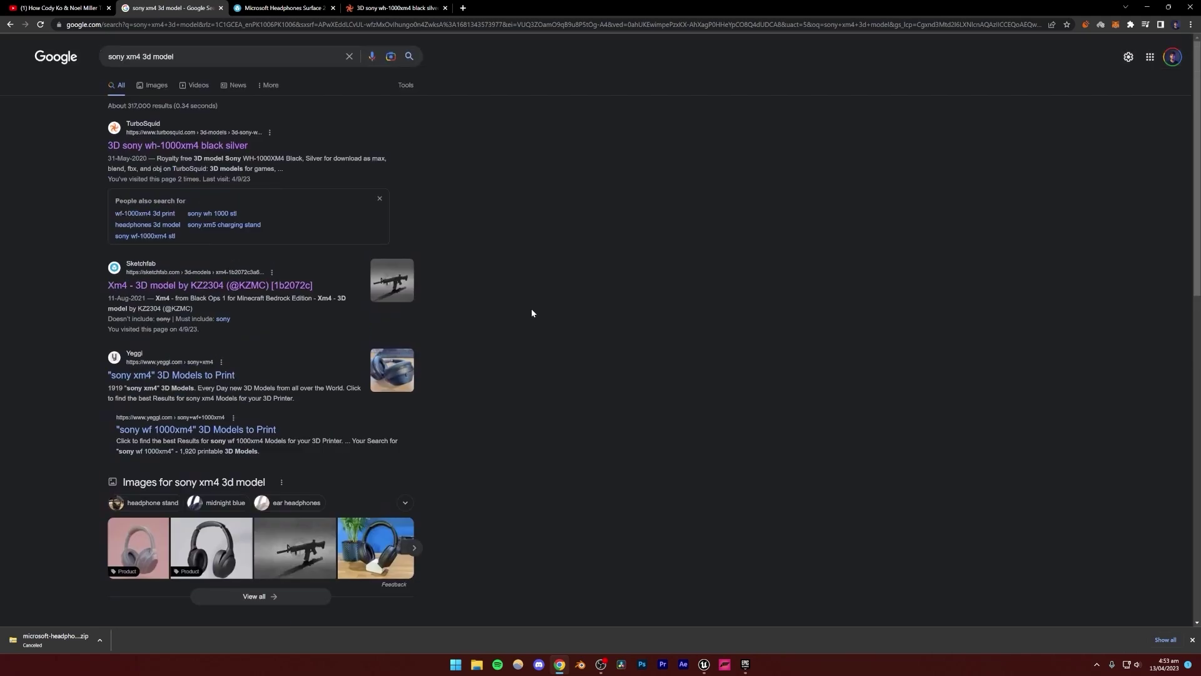
left_click(276, 7)
mouse_move(581, 212)
left_mouse_down()
mouse_move(437, 268)
mouse_move(456, 250)
mouse_move(495, 248)
left_mouse_up()
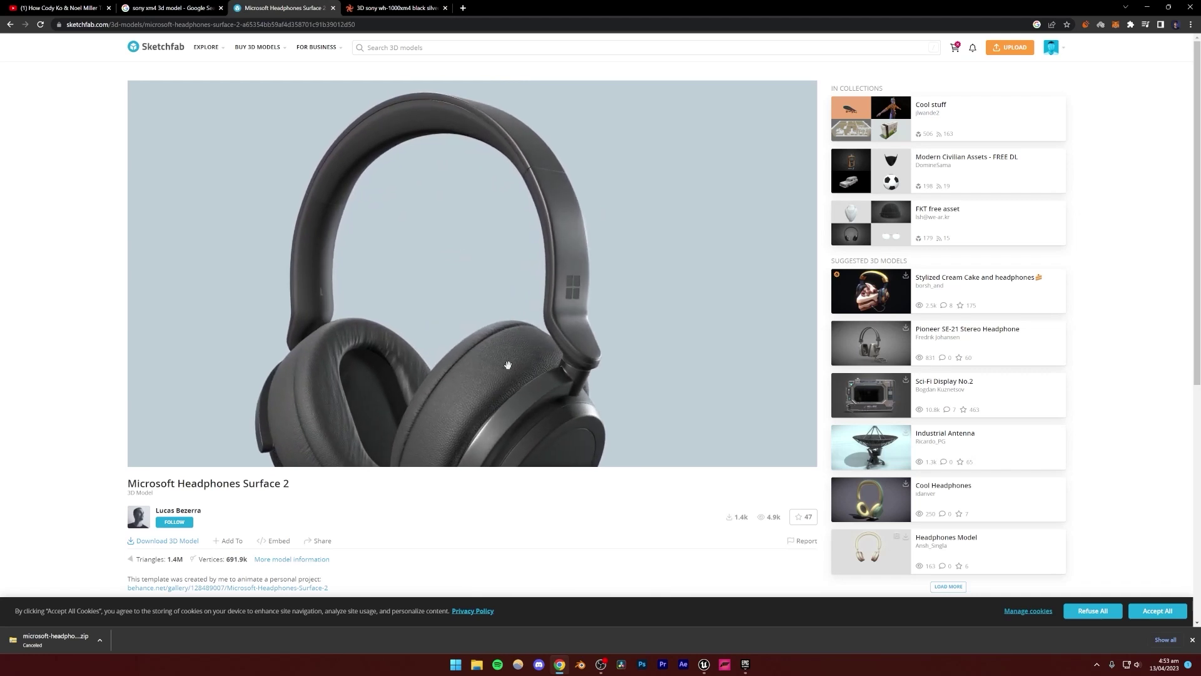
left_click(580, 666)
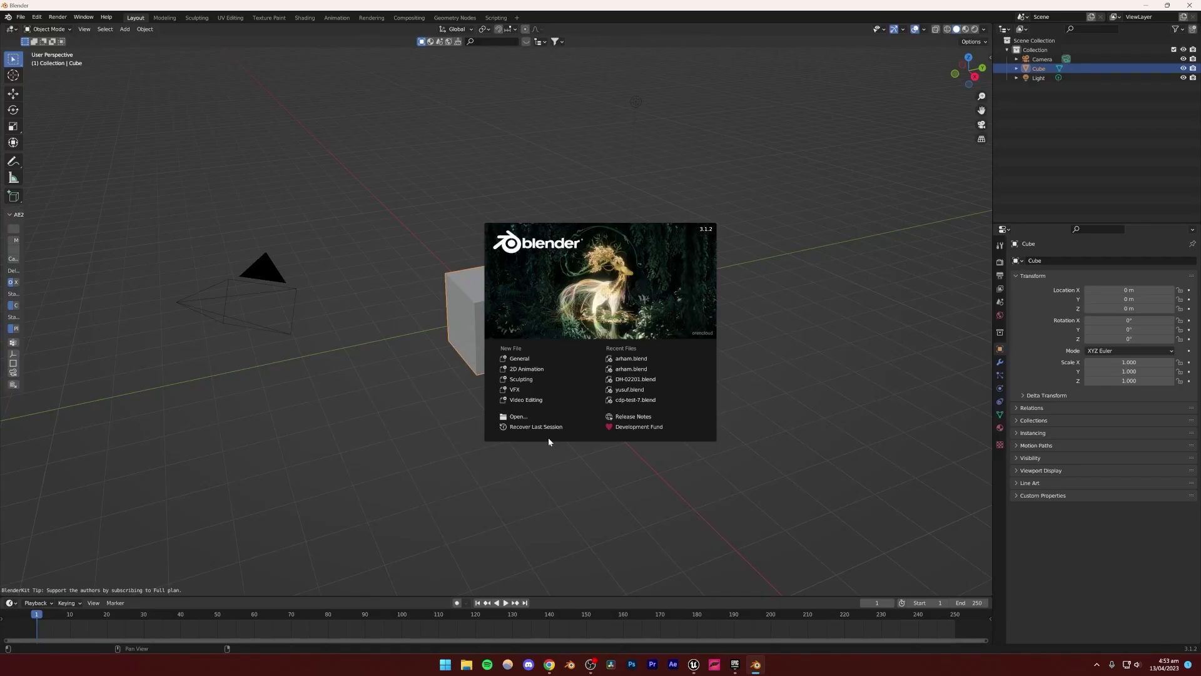
Dismiss the splash screen and delete the default cube, camera and light.
left_click(552, 467)
scroll(464, 377, "down", 4)
left_click_drag(365, 197, 582, 347)
key("Delete")
middle_click_drag(512, 373, 539, 418, "shift")
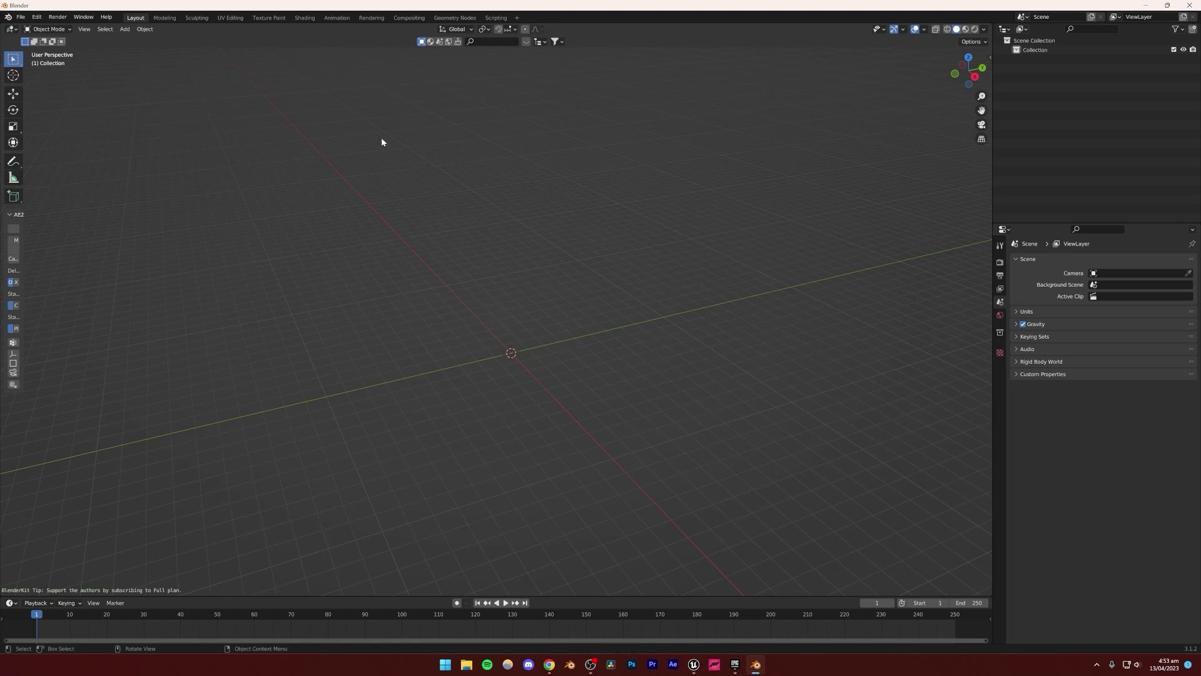
Start a COLLADA import from the File > Import menu, briefly revisiting the FBX option.
left_click(21, 18)
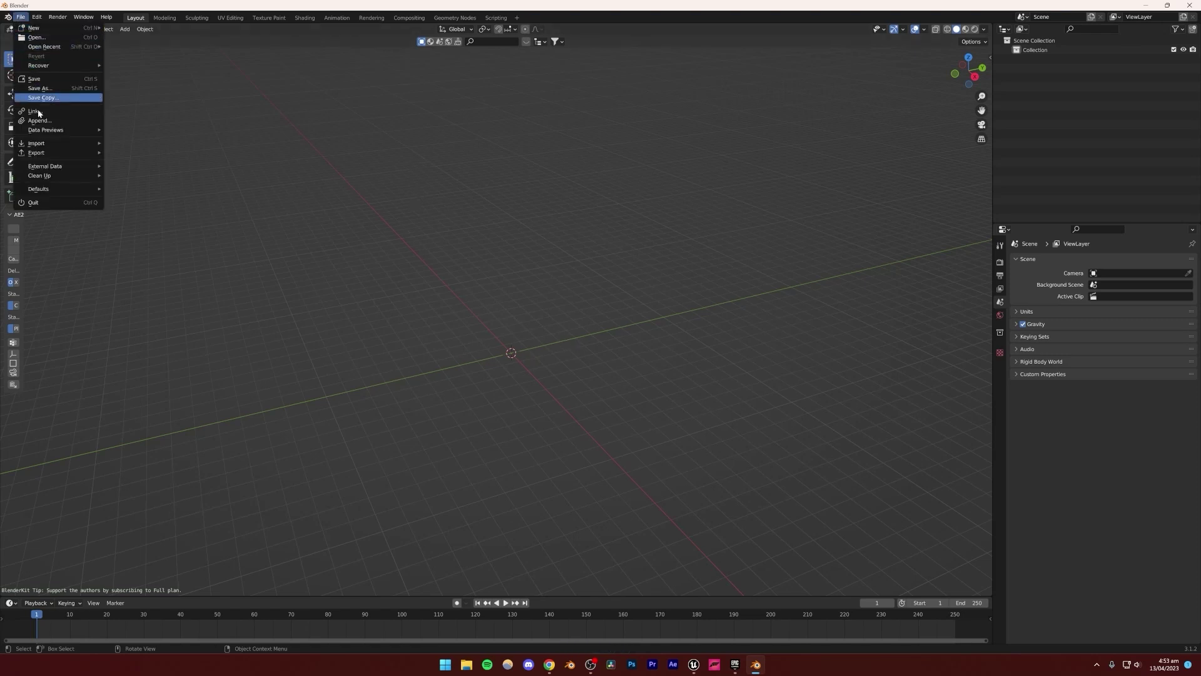
mouse_move(42, 156)
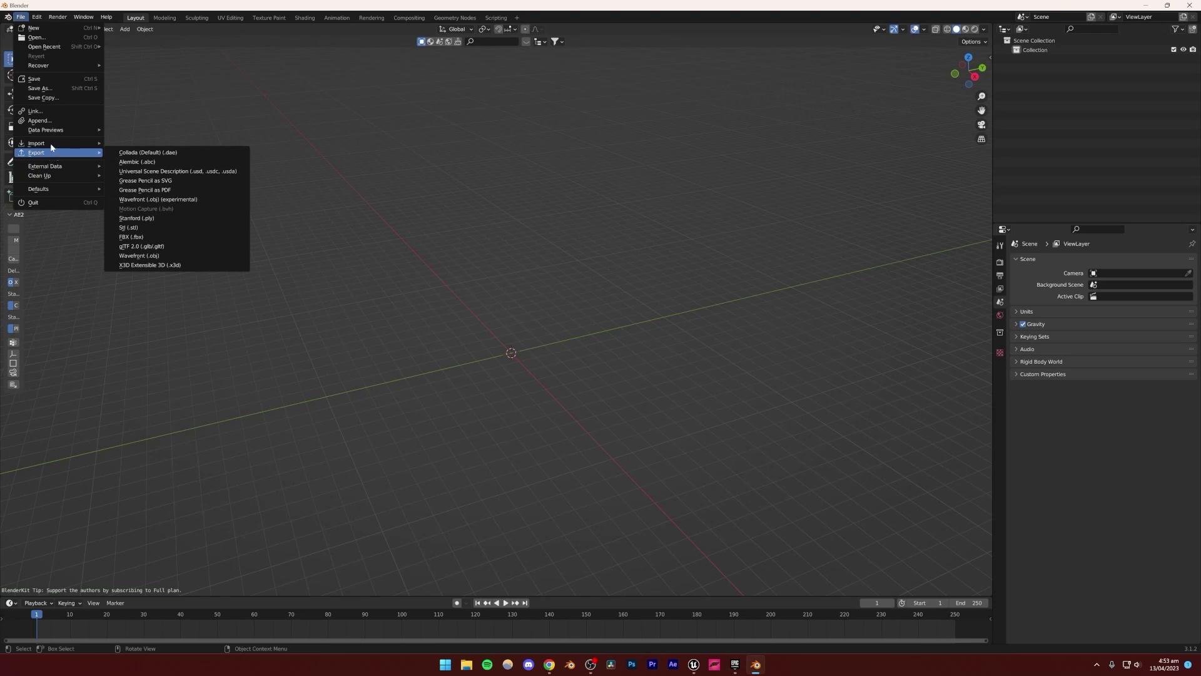
mouse_move(55, 143)
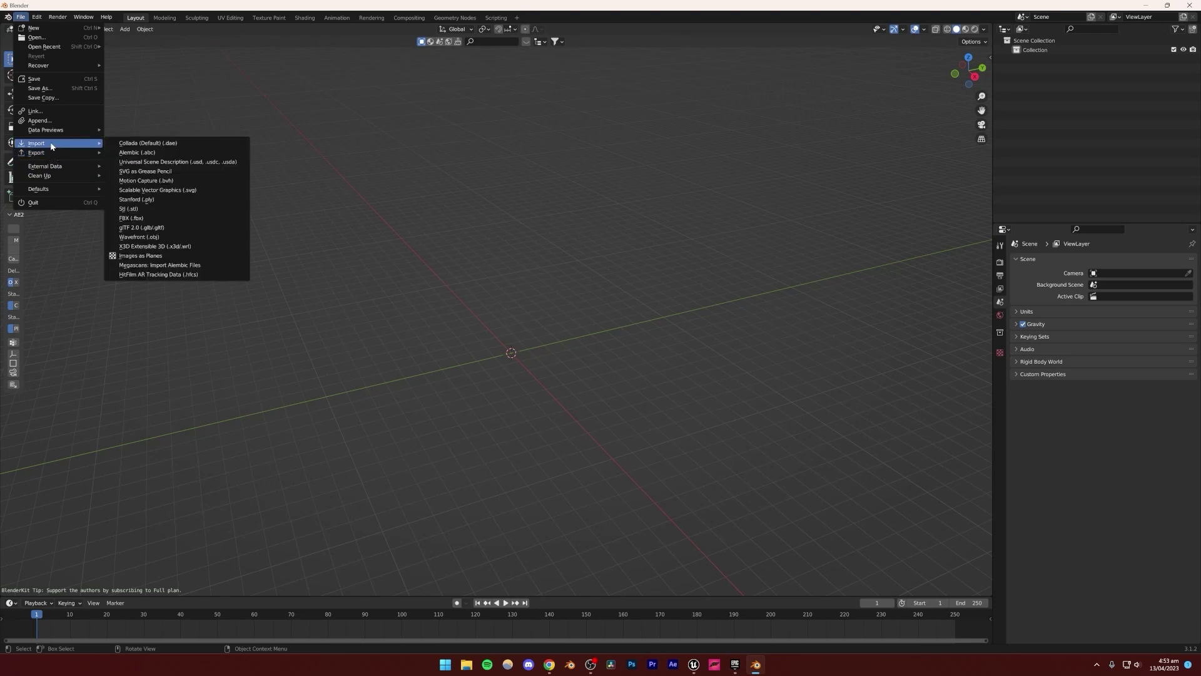
left_click(173, 143)
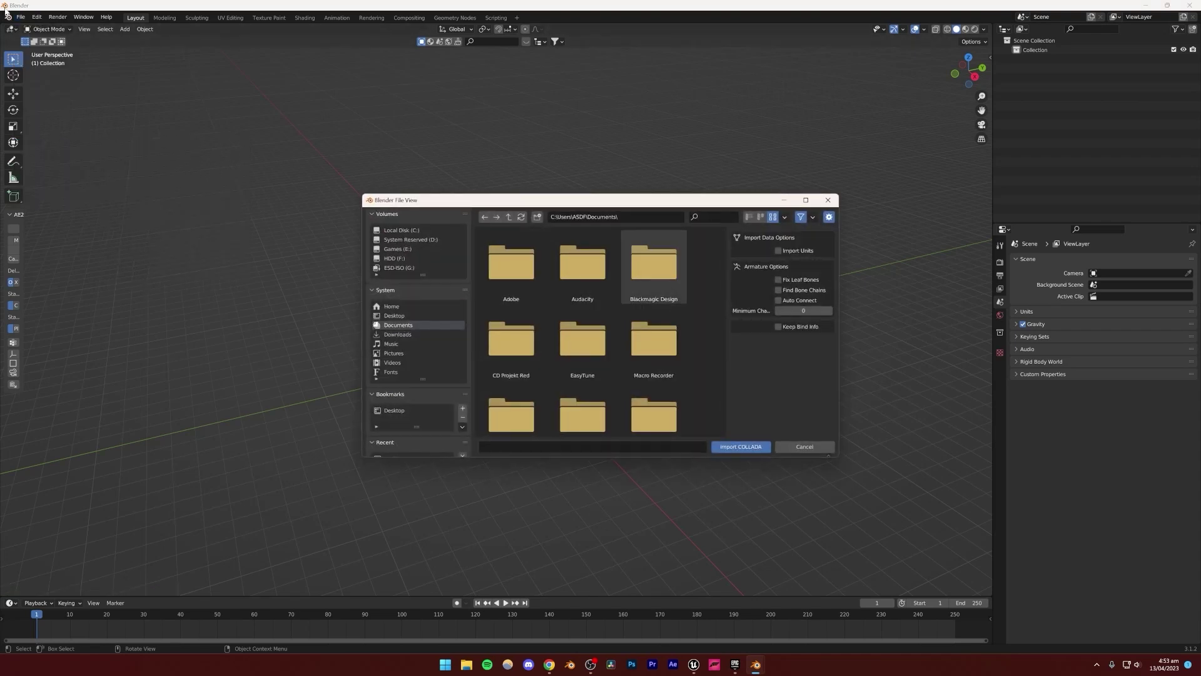
left_click(36, 17)
left_click(57, 149)
left_click(19, 19)
mouse_move(43, 143)
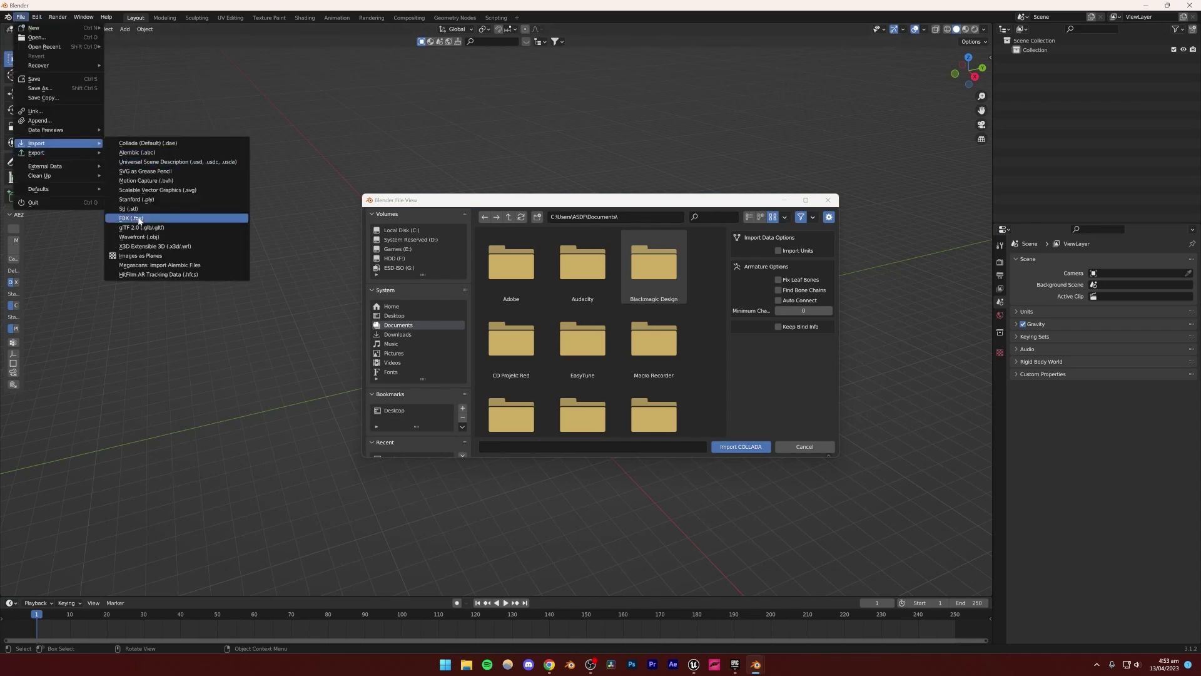
left_click(763, 354)
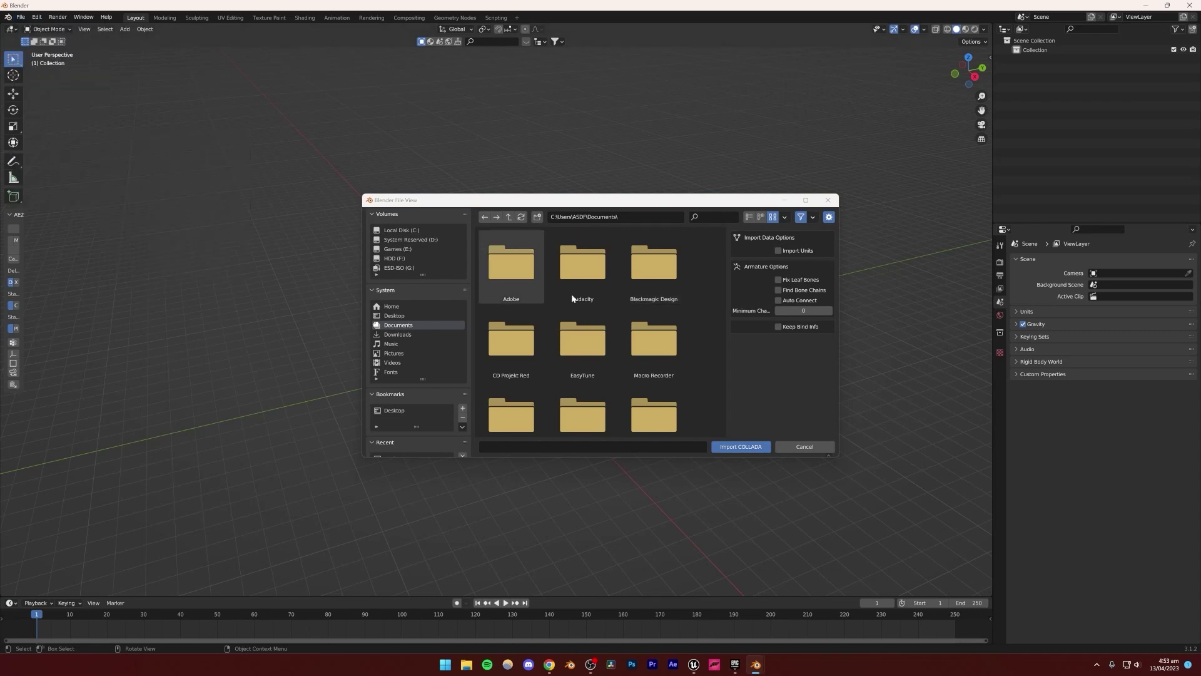
Browse the Downloads and Desktop folders, check the Sketchfab download, then cancel the import.
left_click(400, 335)
left_click(395, 316)
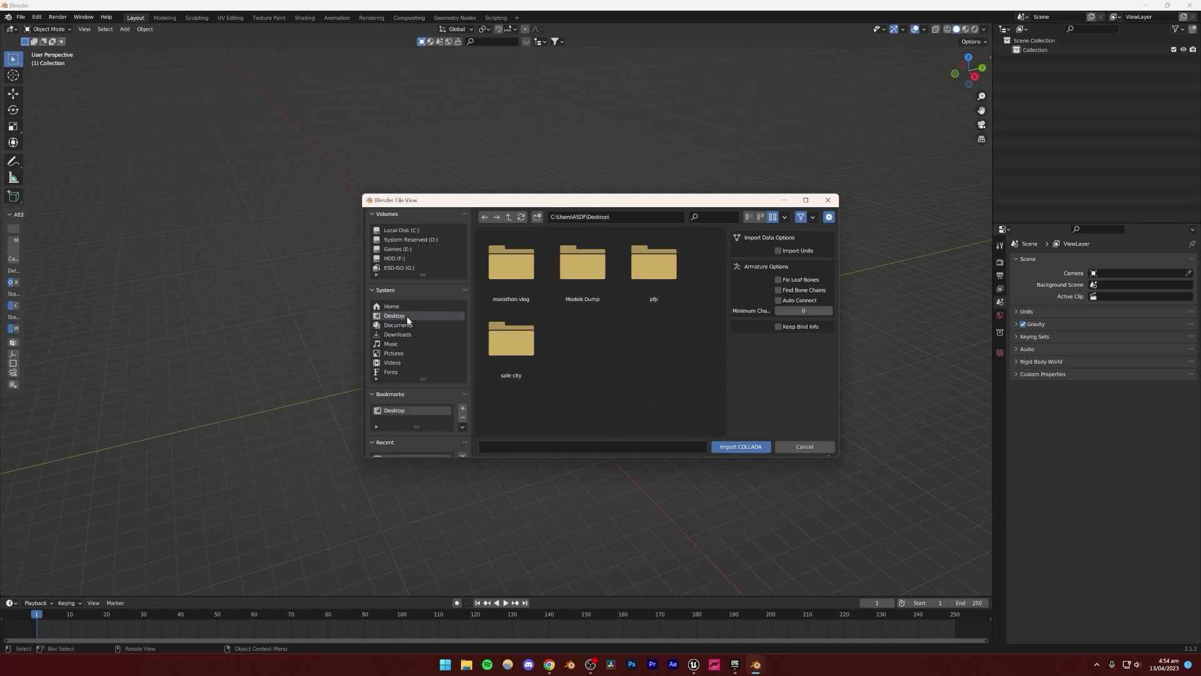
left_click(407, 331)
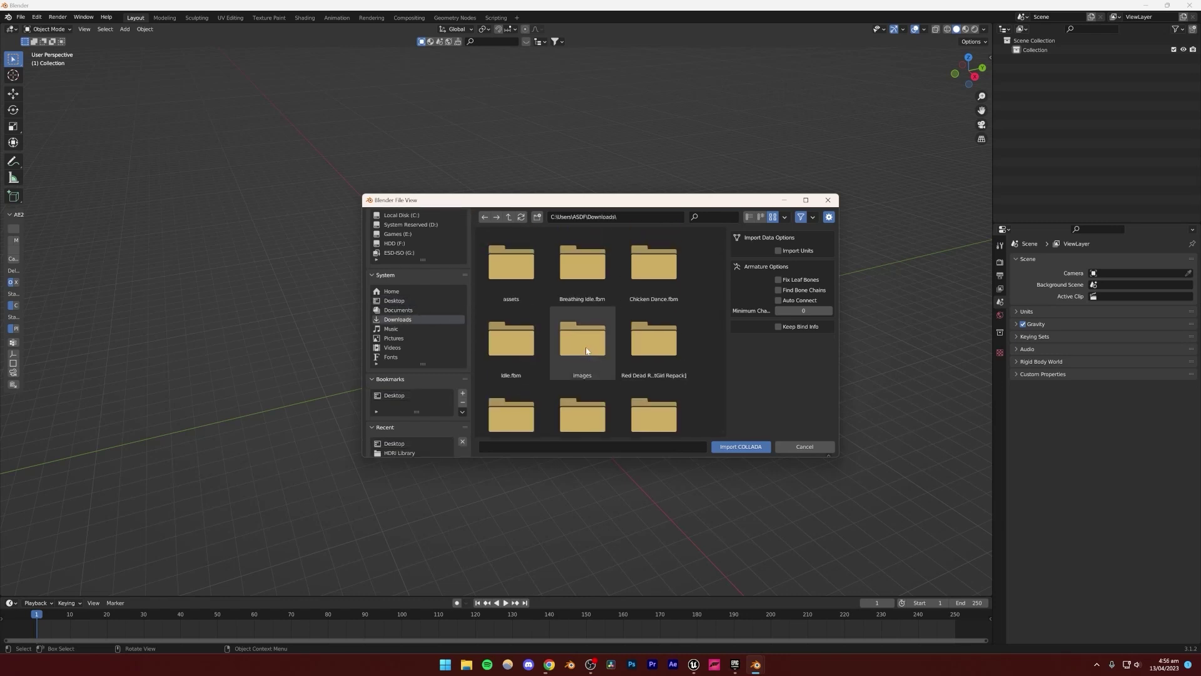
scroll(587, 350, "down", 1)
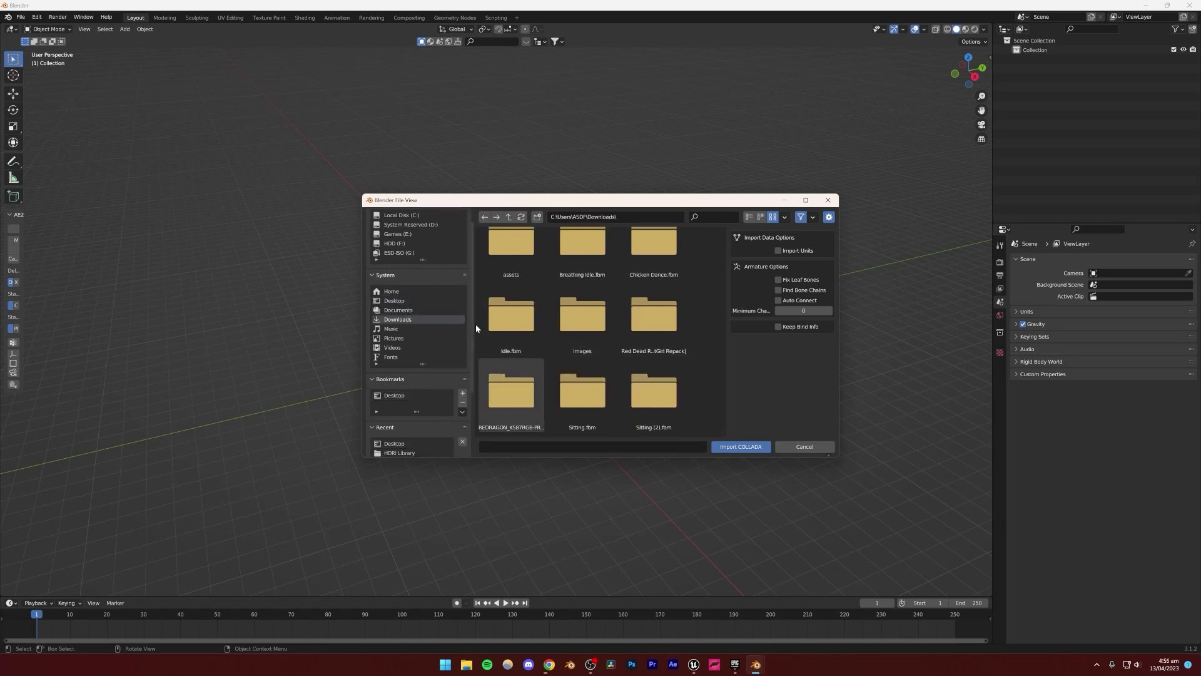
left_click(548, 664)
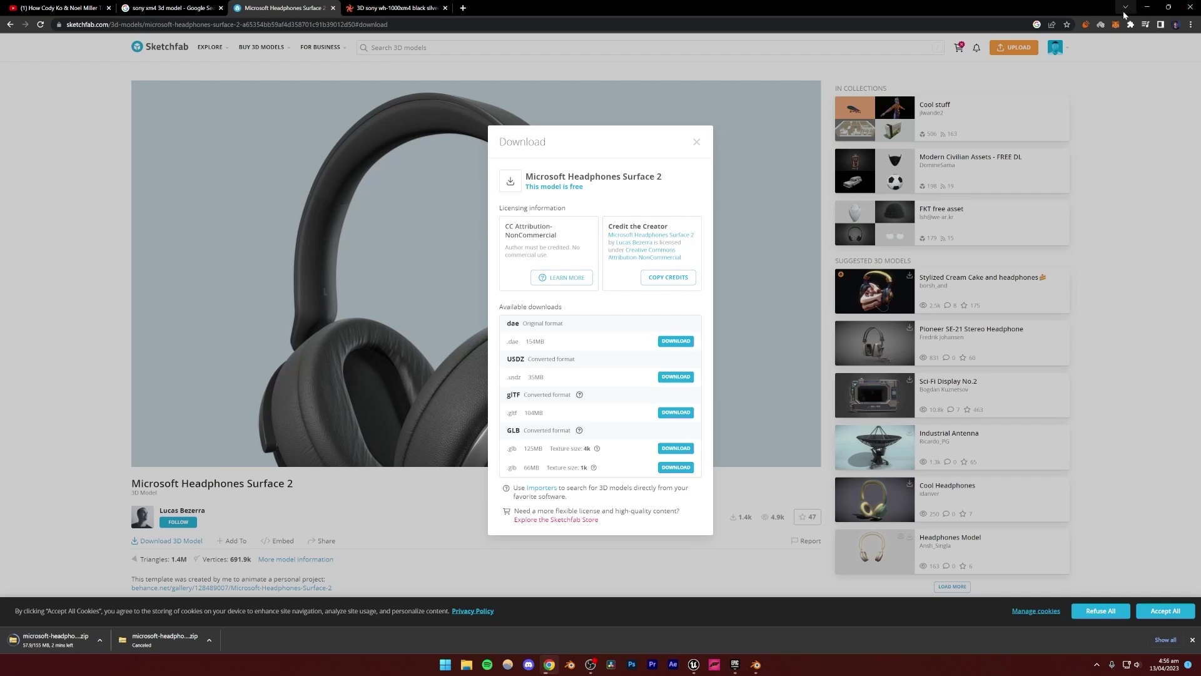
left_click(1147, 7)
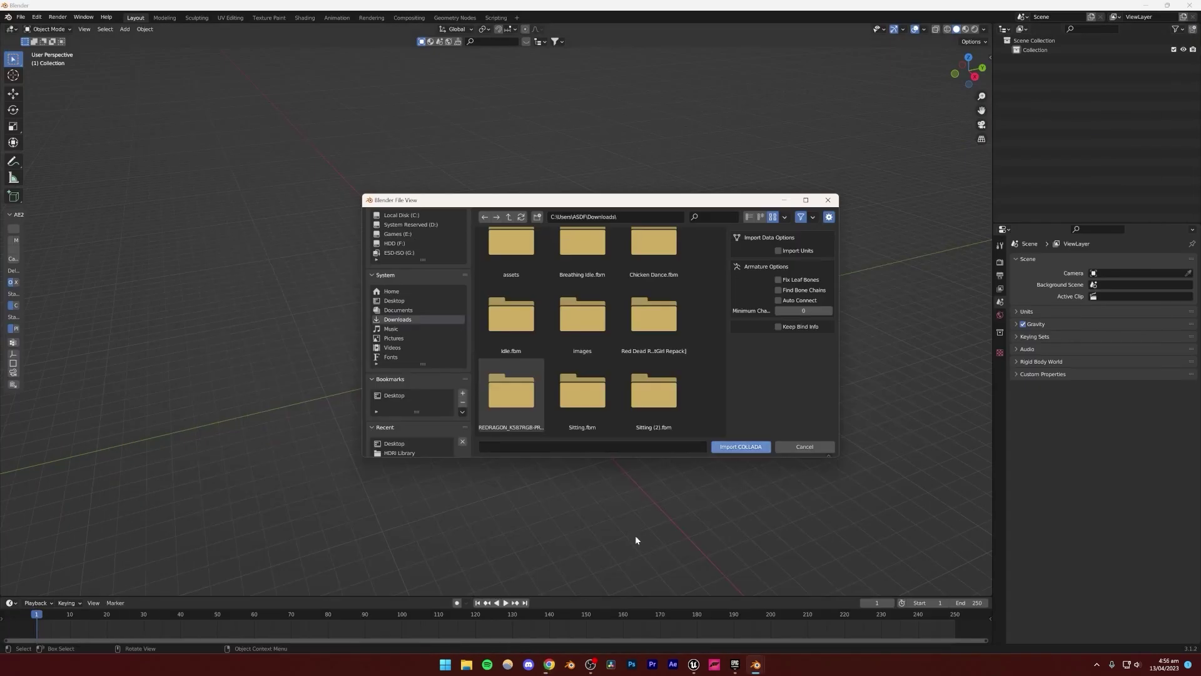
left_click(800, 446)
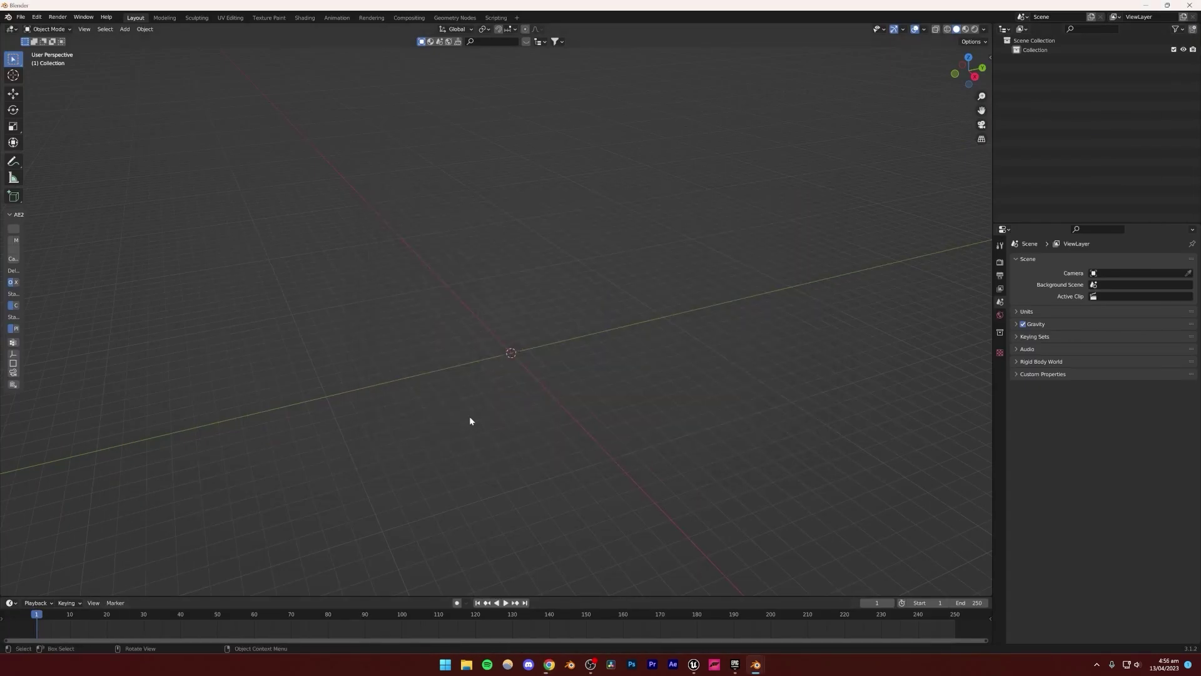
Bring up the Unreal project browser and select MainProj03 in Recent Projects.
left_click(694, 667)
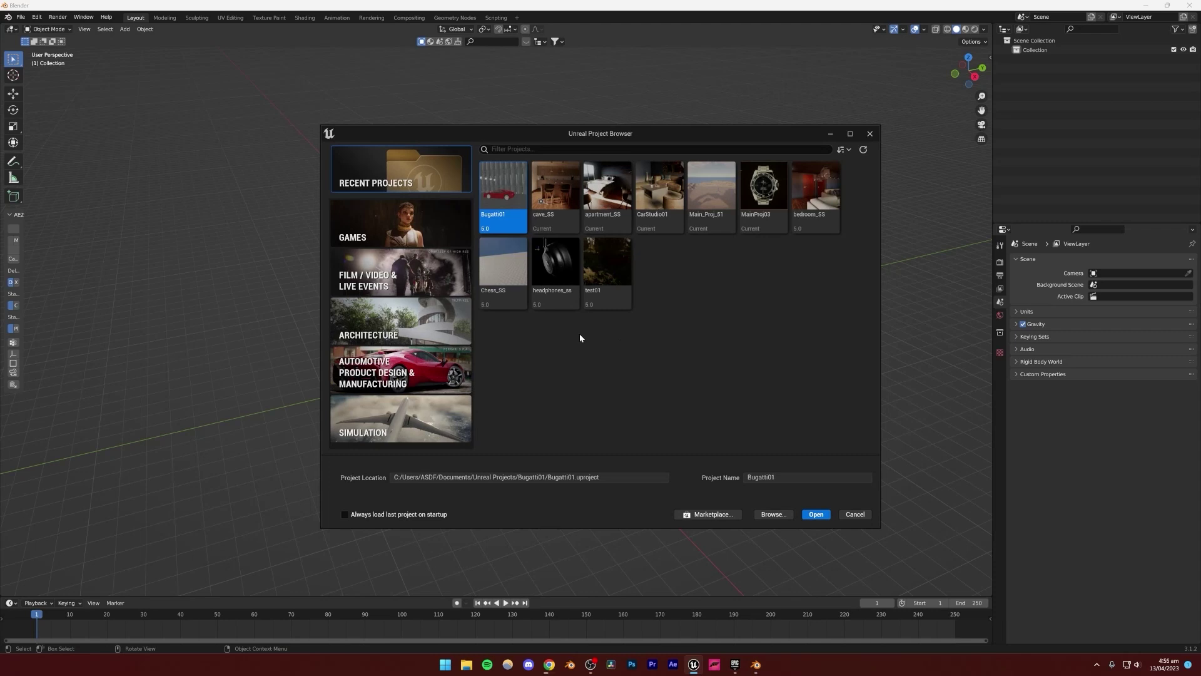
left_click(411, 237)
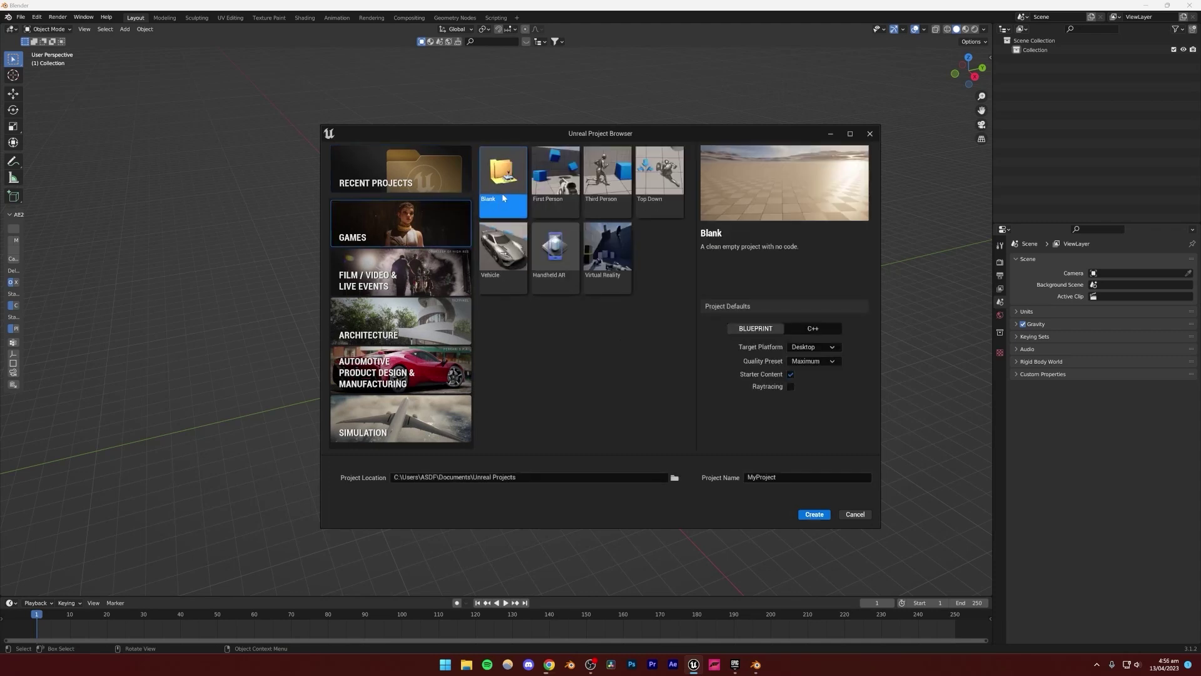
left_click(400, 172)
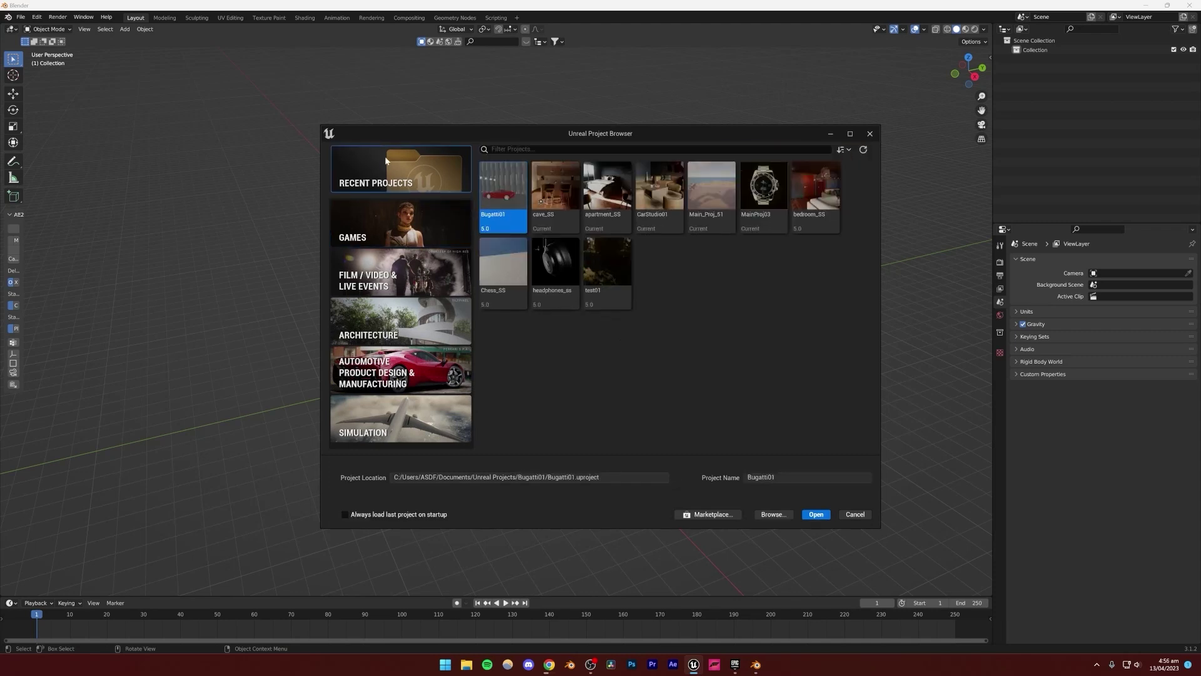
left_click(770, 206)
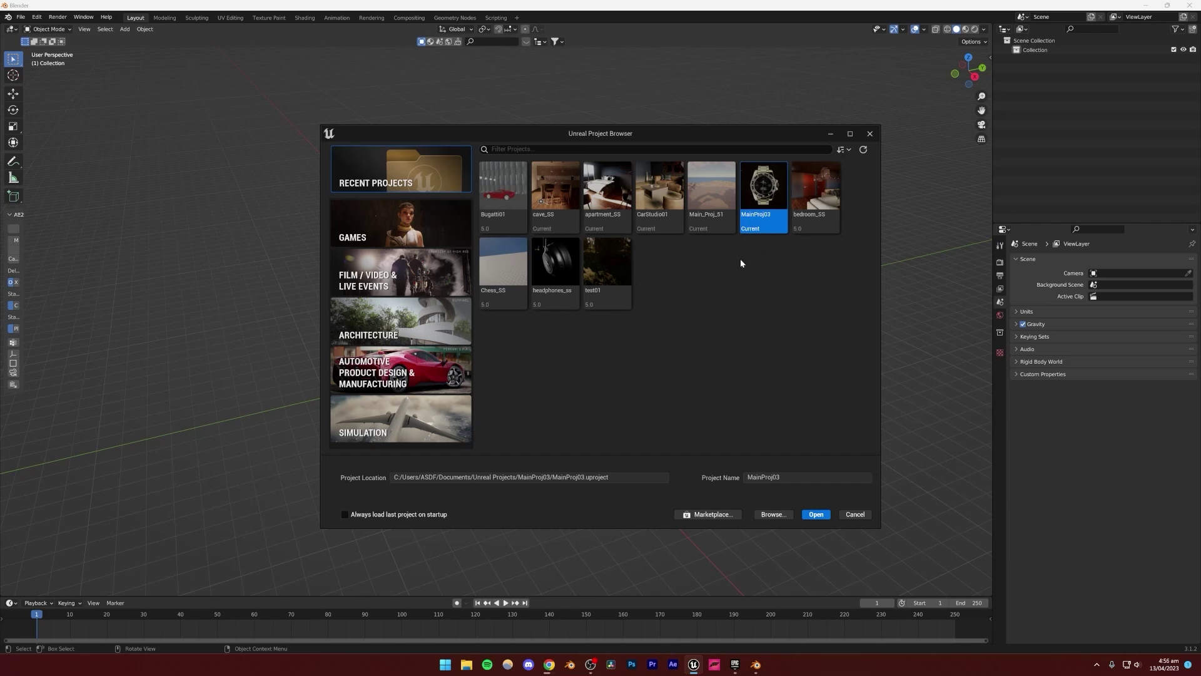
Explore the Games templates, toggling raytracing on and off and selecting the name MyProject.
left_click(369, 227)
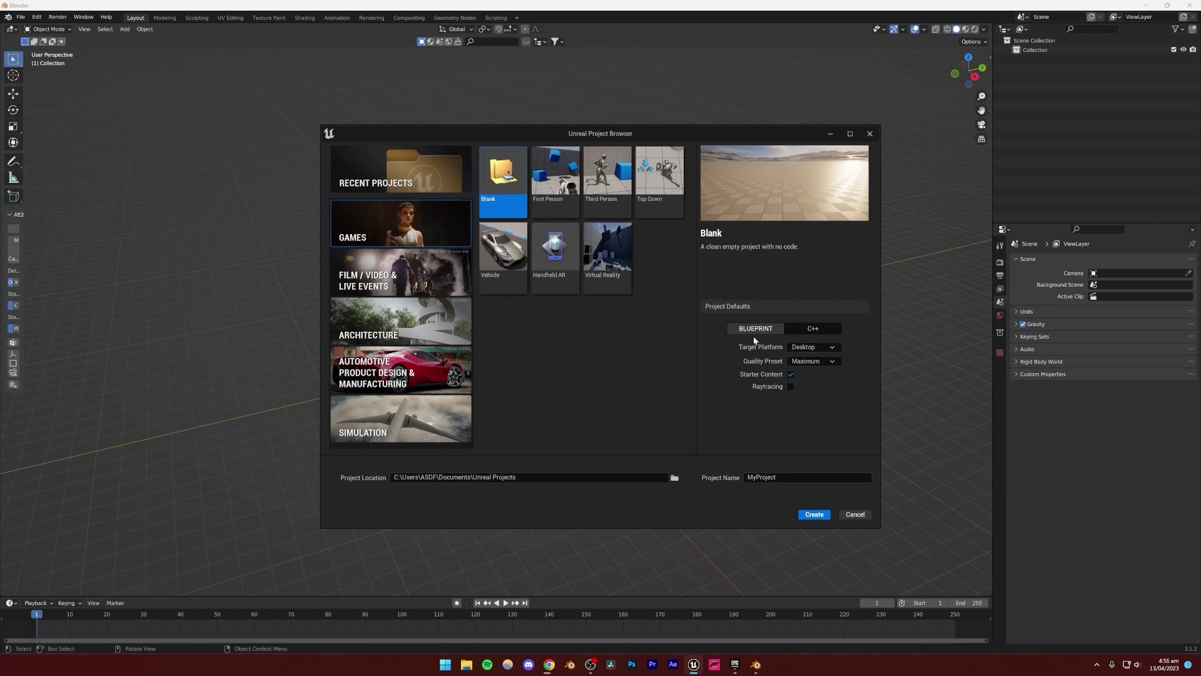
left_click(789, 387)
left_click(790, 386)
left_click(798, 478)
left_click_drag(795, 477, 739, 473)
left_click(724, 445)
Open MainProj03 from Recent Projects and return to the Sketchfab download in Chrome.
left_click(407, 177)
double_click(757, 219)
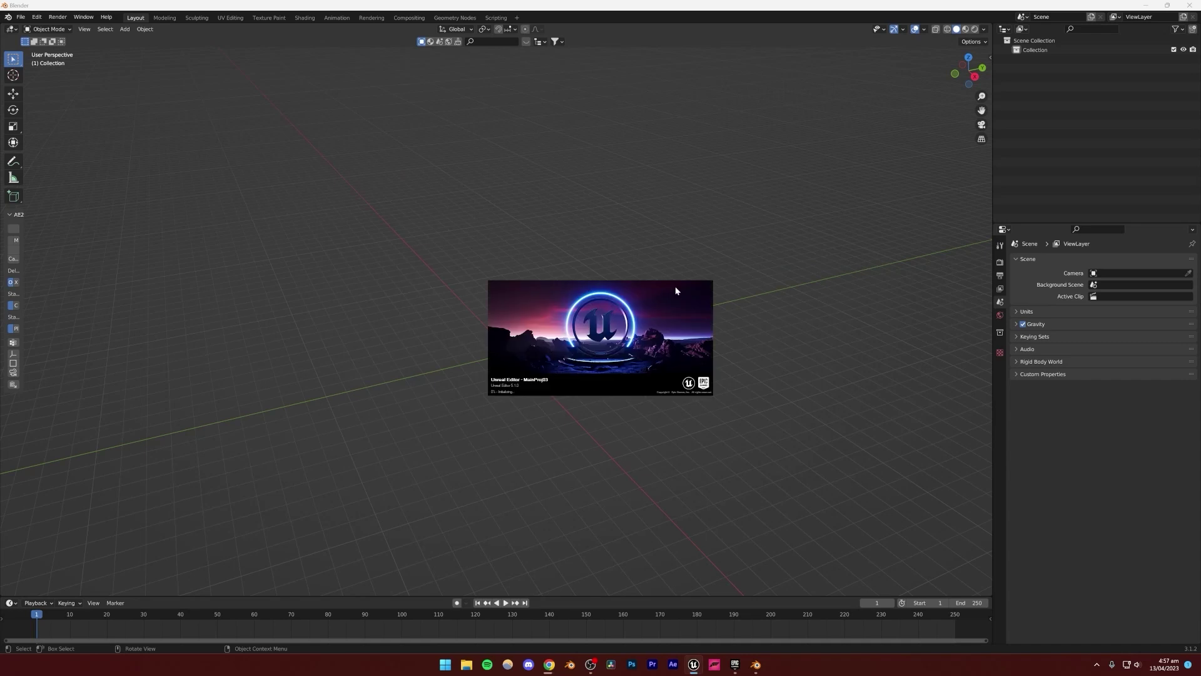
left_click(549, 664)
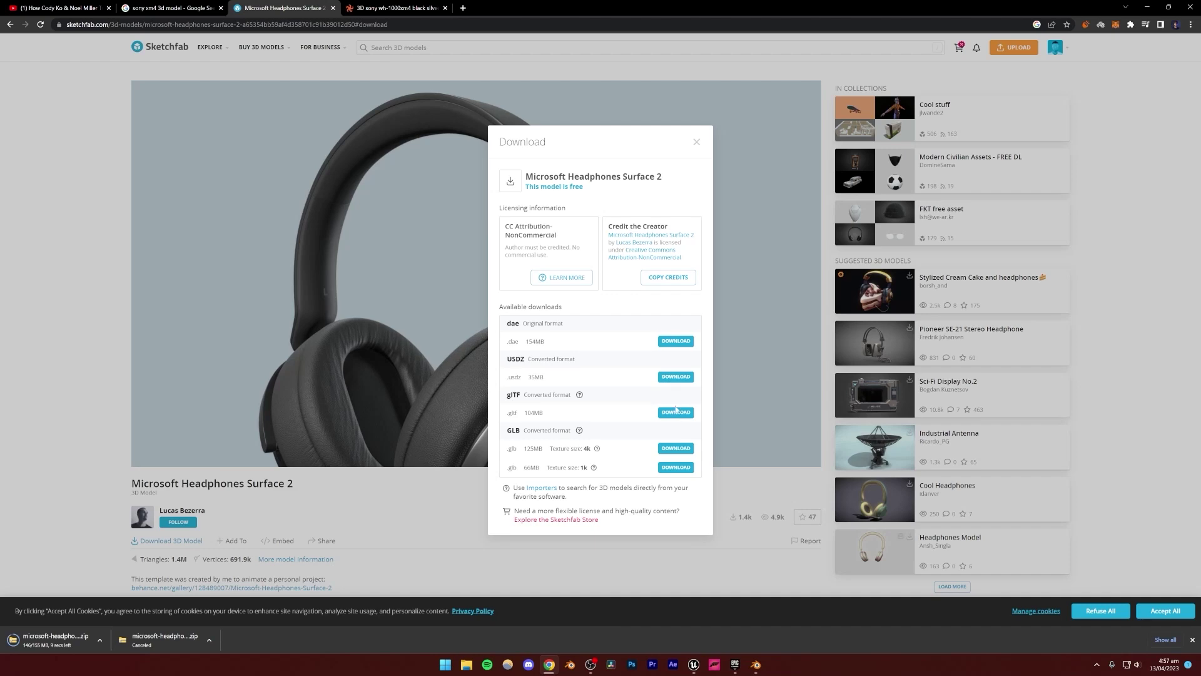
Close the download options and rotate the headphones model to view its other side.
left_click(114, 338)
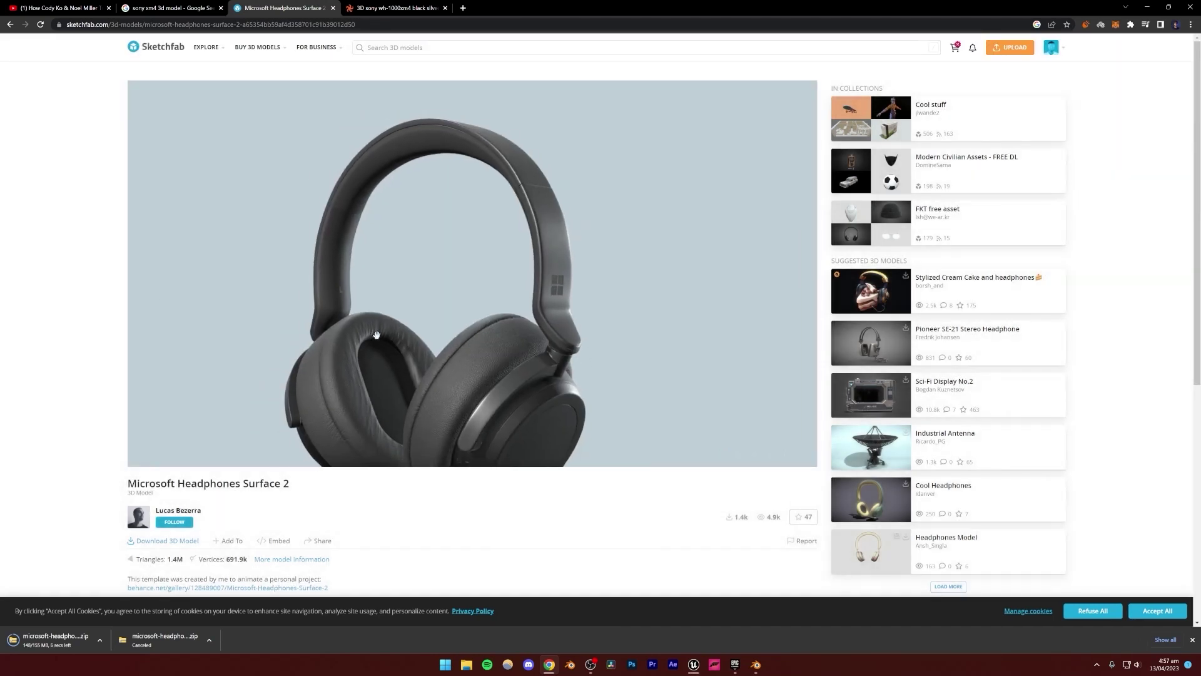
scroll(375, 515, "down", 2)
scroll(88, 473, "up", 2)
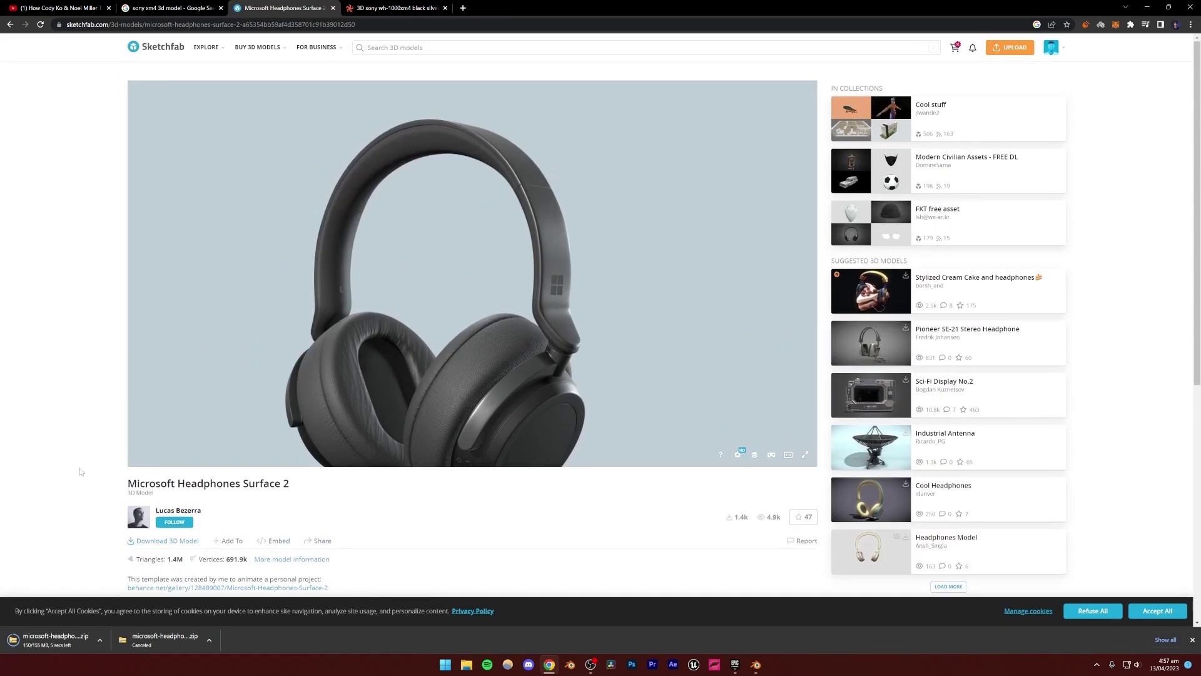
mouse_move(396, 361)
left_mouse_down()
mouse_move(491, 321)
mouse_move(452, 294)
left_mouse_up()
Scroll down to read the model's CC Attribution-NonCommercial licence.
scroll(54, 335, "down", 2)
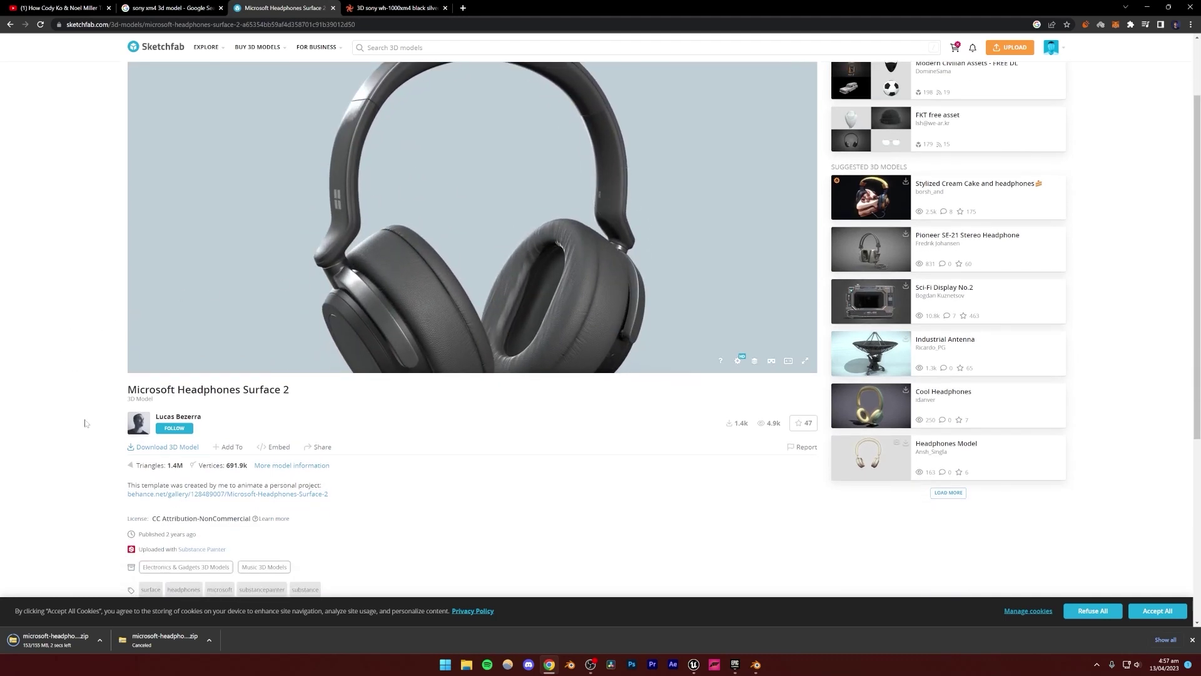
scroll(154, 433, "down", 2)
left_click_drag(152, 425, 253, 428)
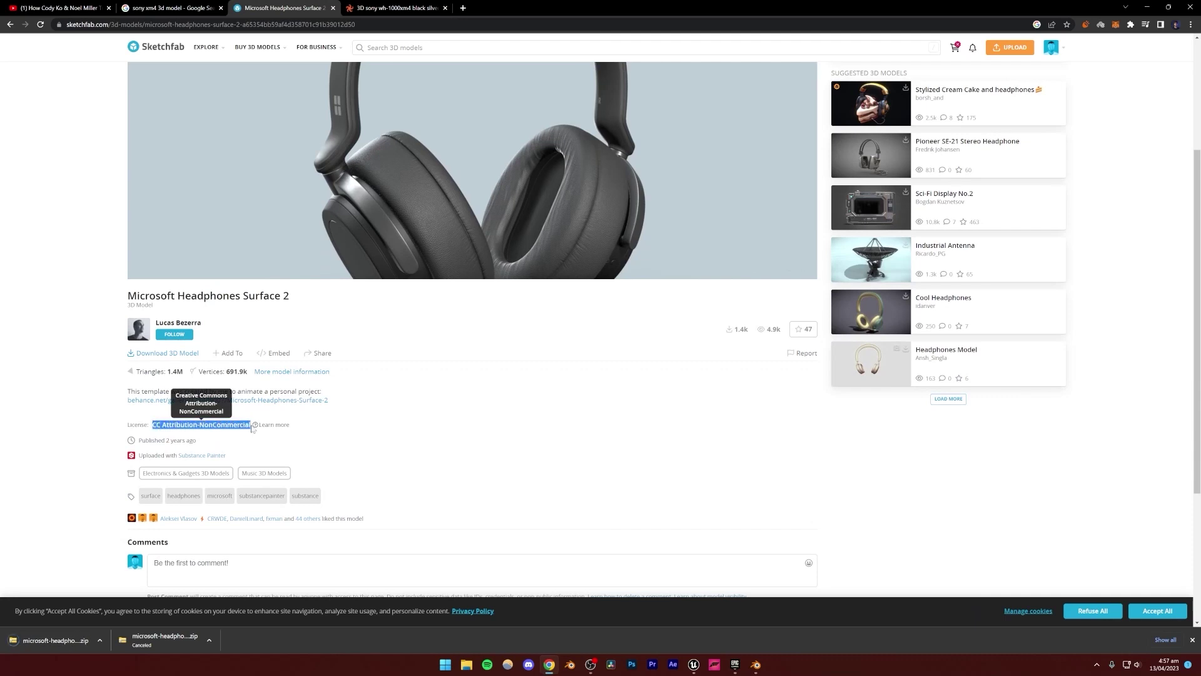
left_click(354, 426)
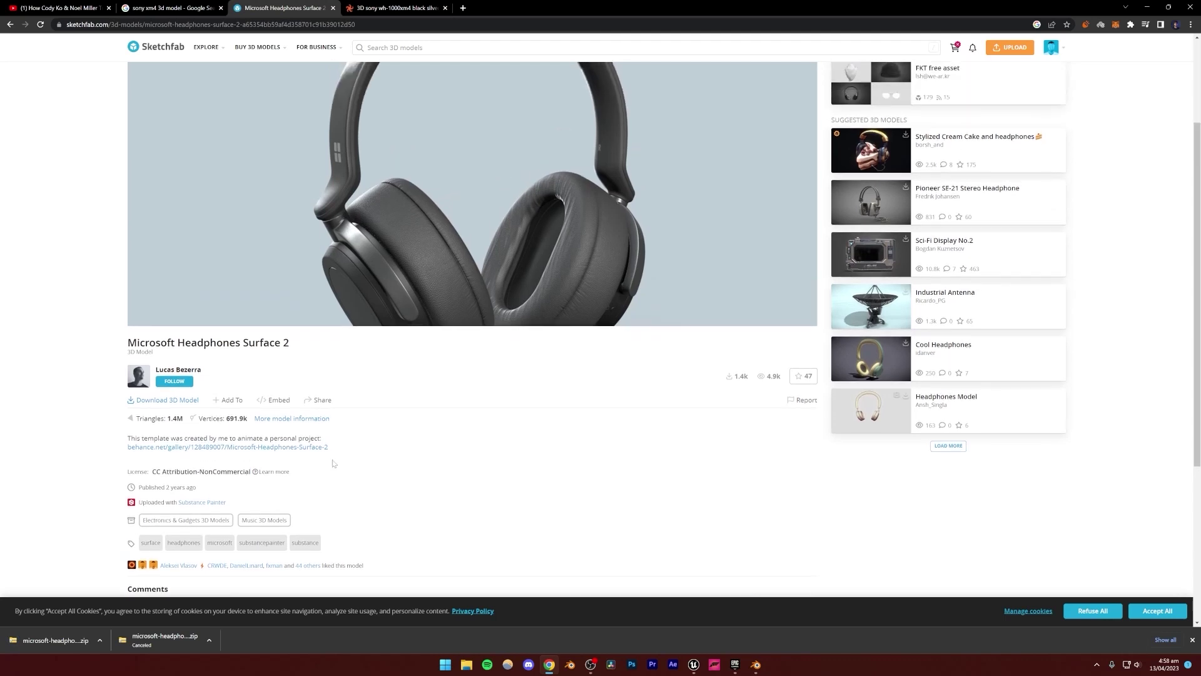
Turn the headphones to face the front, then open the downloaded headphones zip.
scroll(355, 426, "up", 1)
scroll(407, 375, "up", 1)
left_click_drag(497, 274, 366, 280)
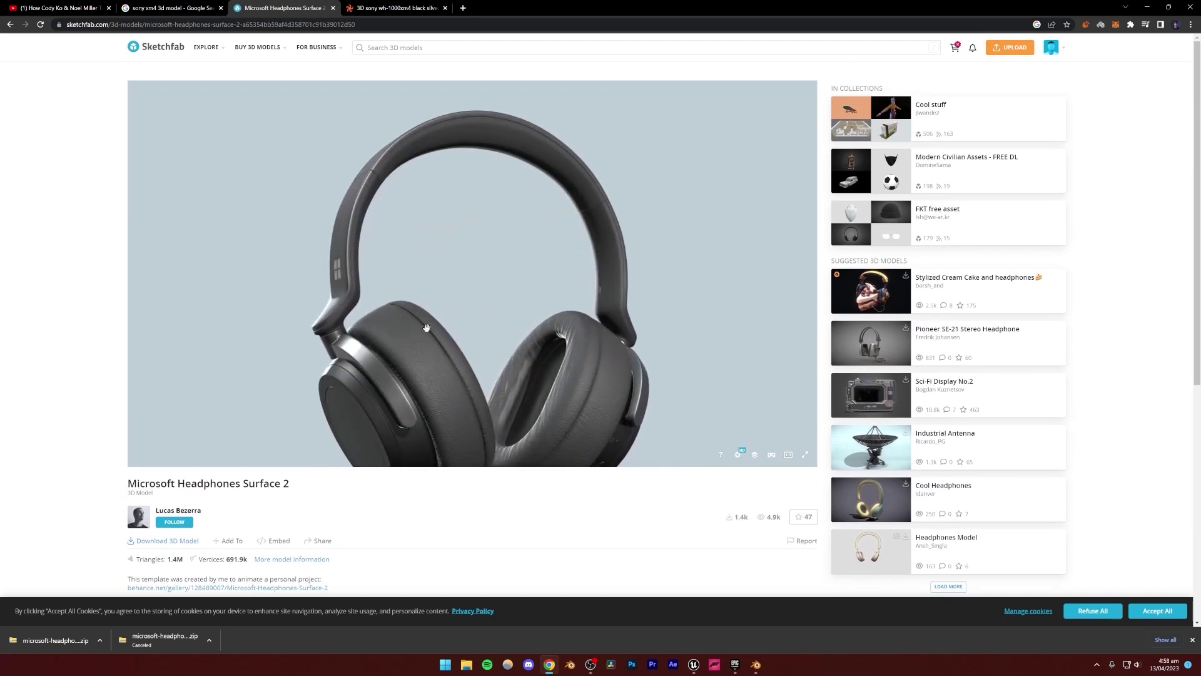
scroll(437, 451, "down", 1)
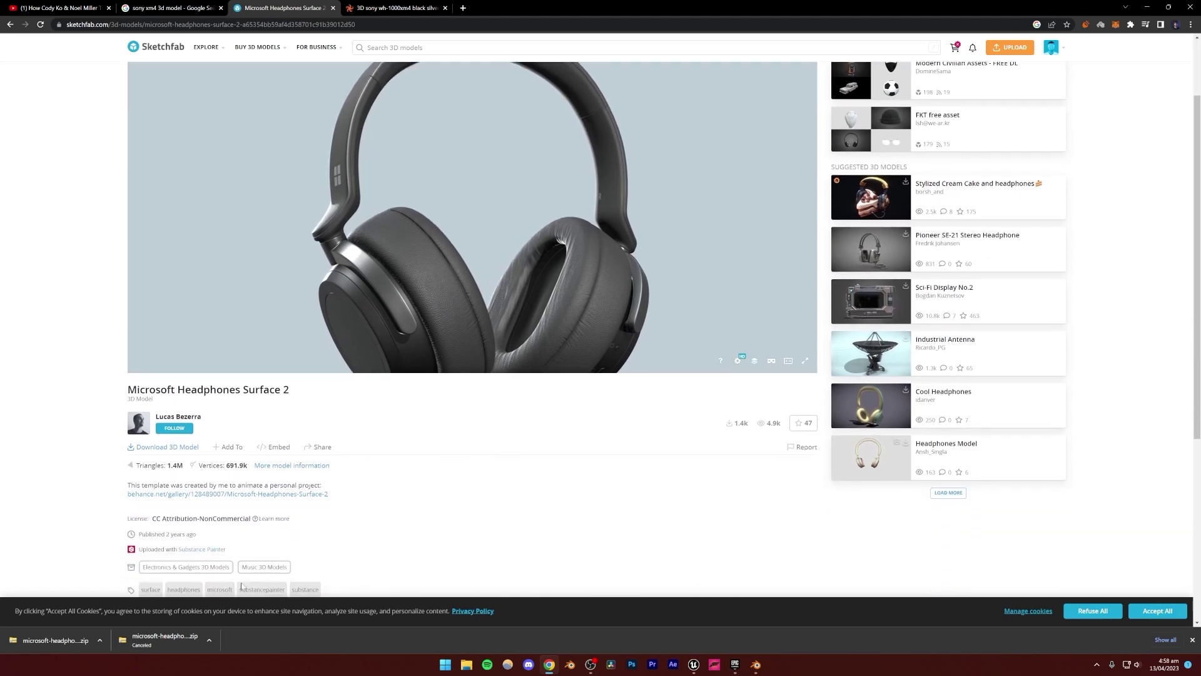
left_click(53, 640)
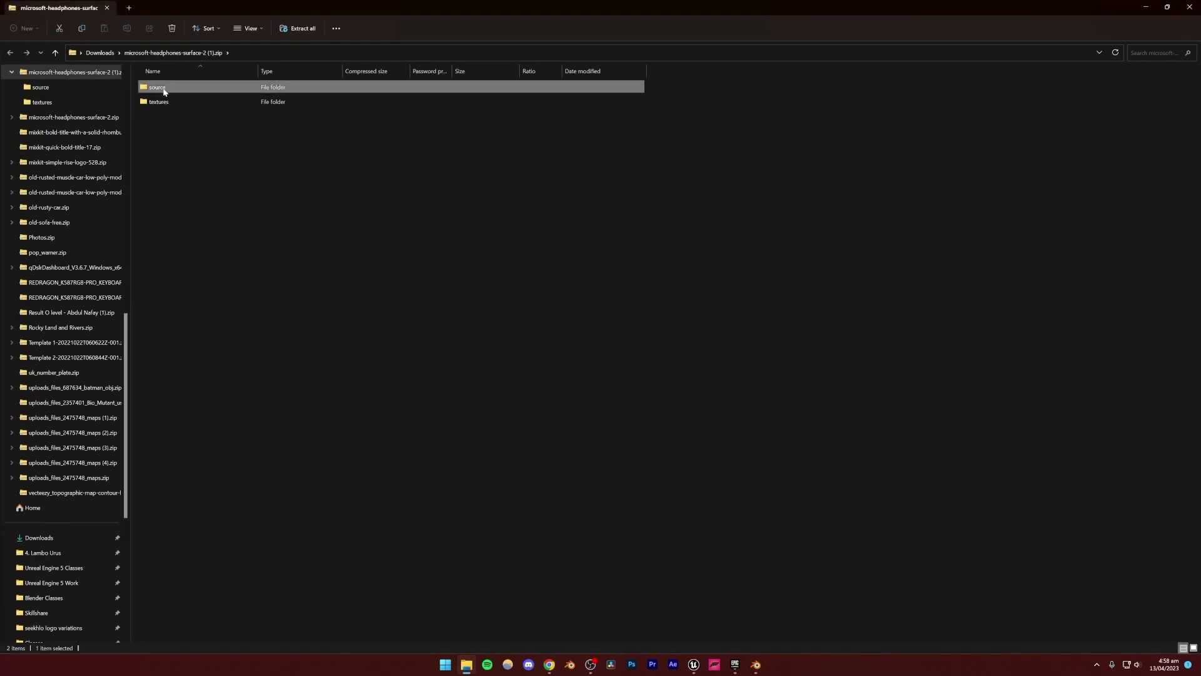
Open source > model.zip and drag its model folder, with model.dae and textures, onto the desktop.
double_click(158, 87)
left_click(167, 90)
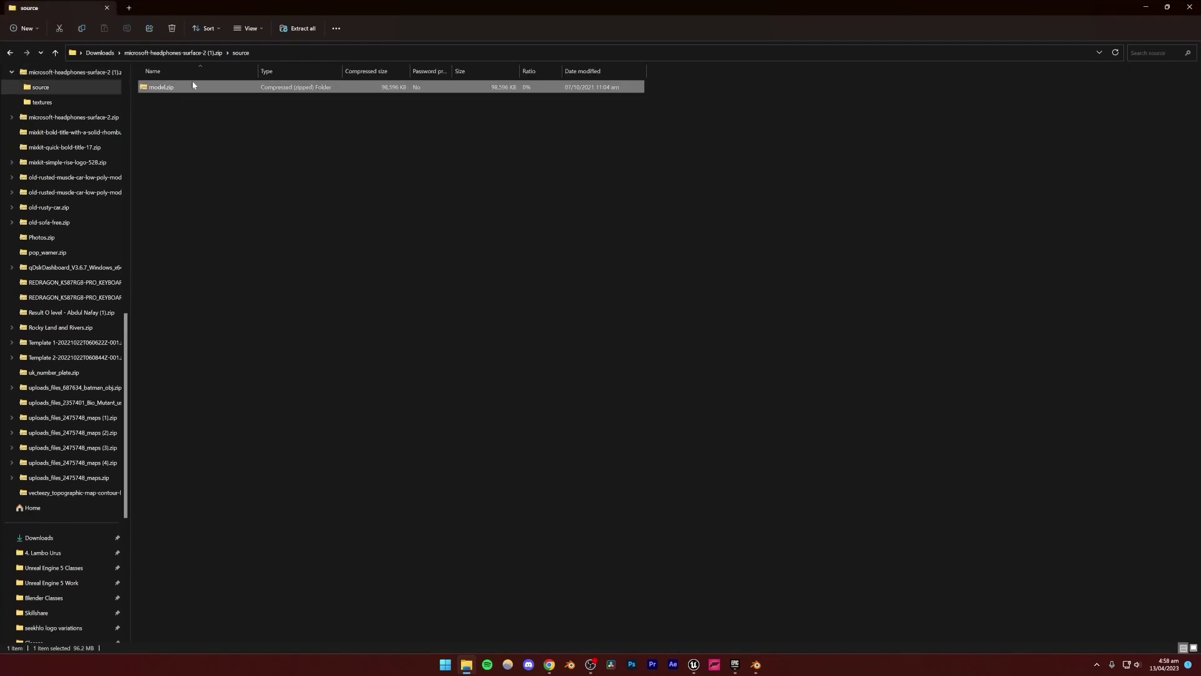
double_click(185, 86)
double_click(167, 85)
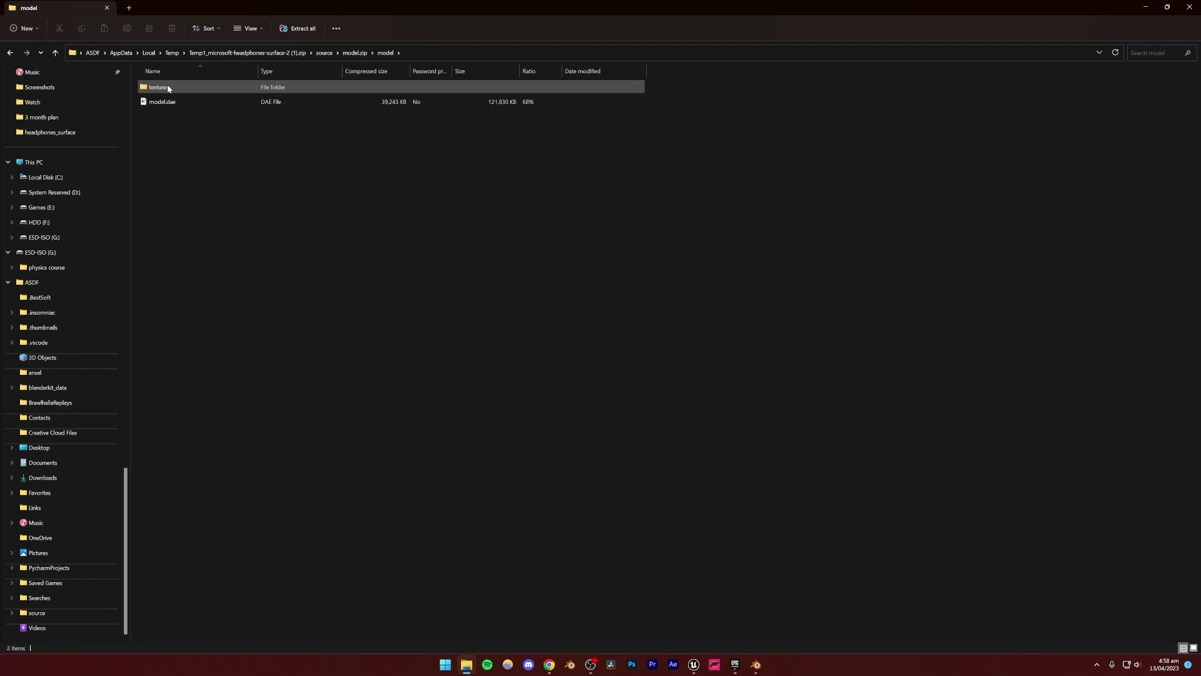
left_click(355, 53)
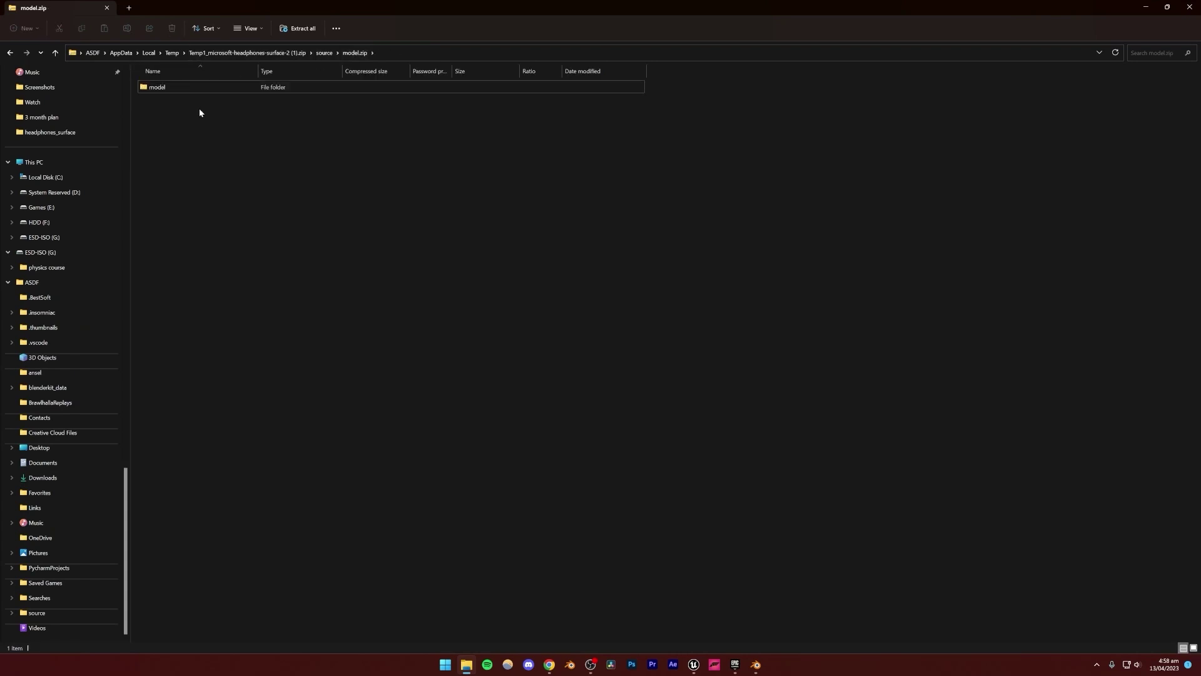
left_click_drag(156, 89, 750, 404)
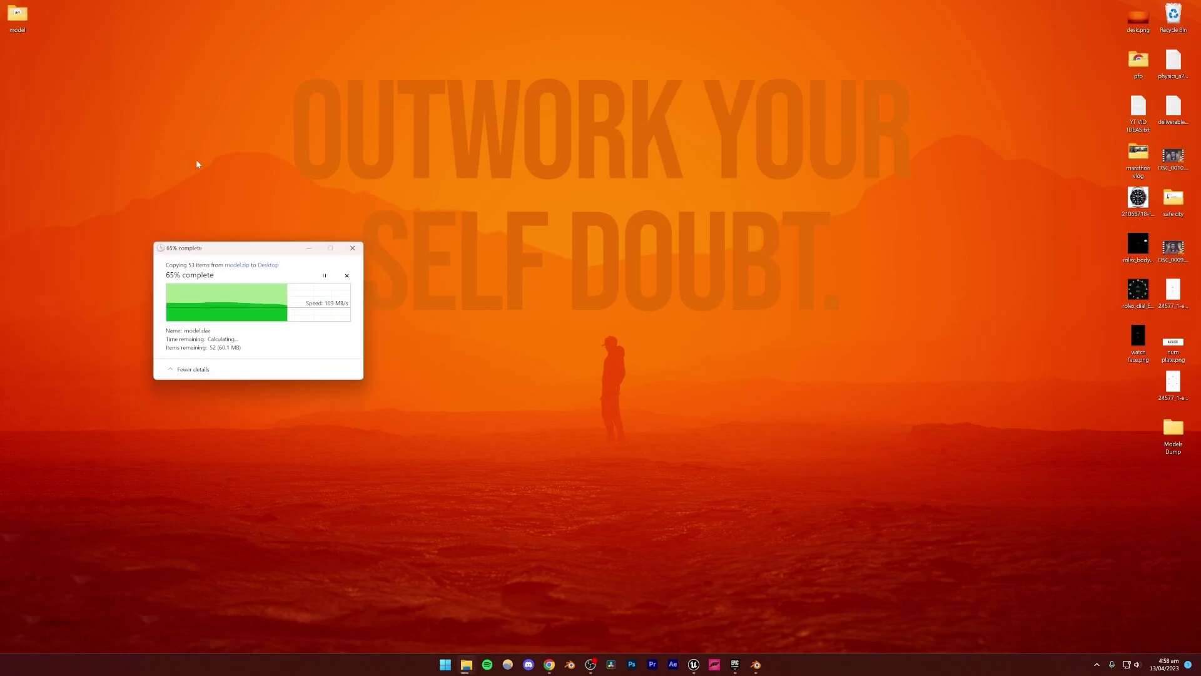
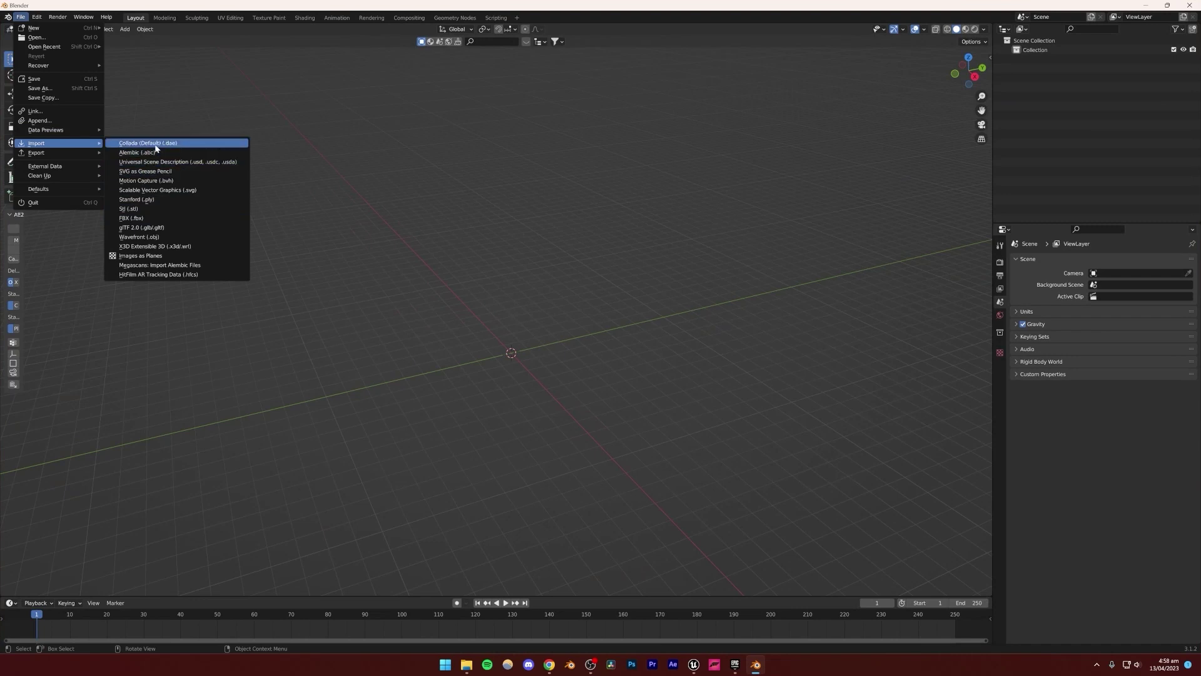
Import model.dae from the Desktop model folder as a Collada file.
left_click(148, 143)
left_click(390, 316)
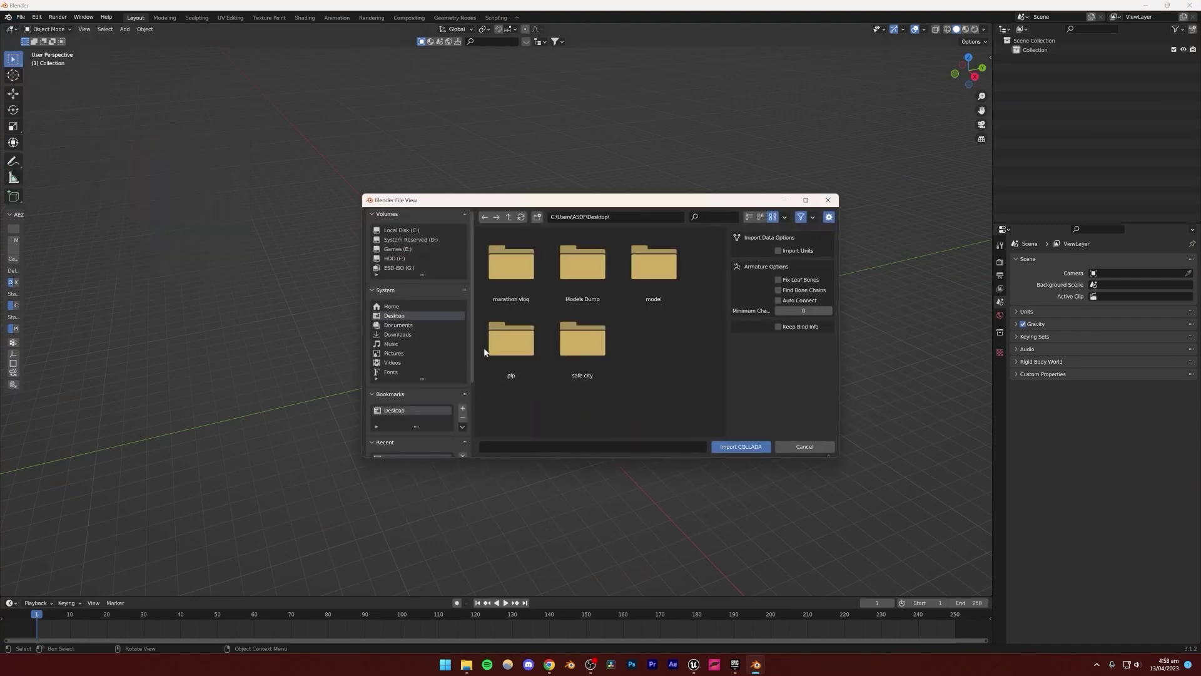
double_click(668, 285)
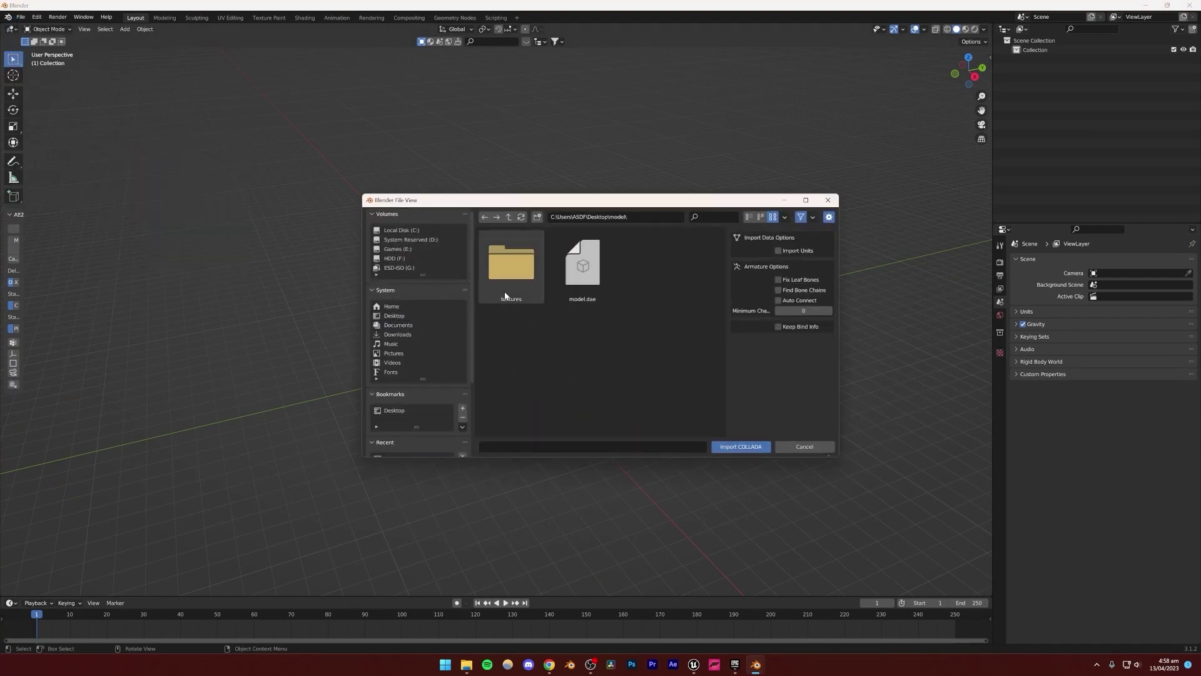
left_click(588, 263)
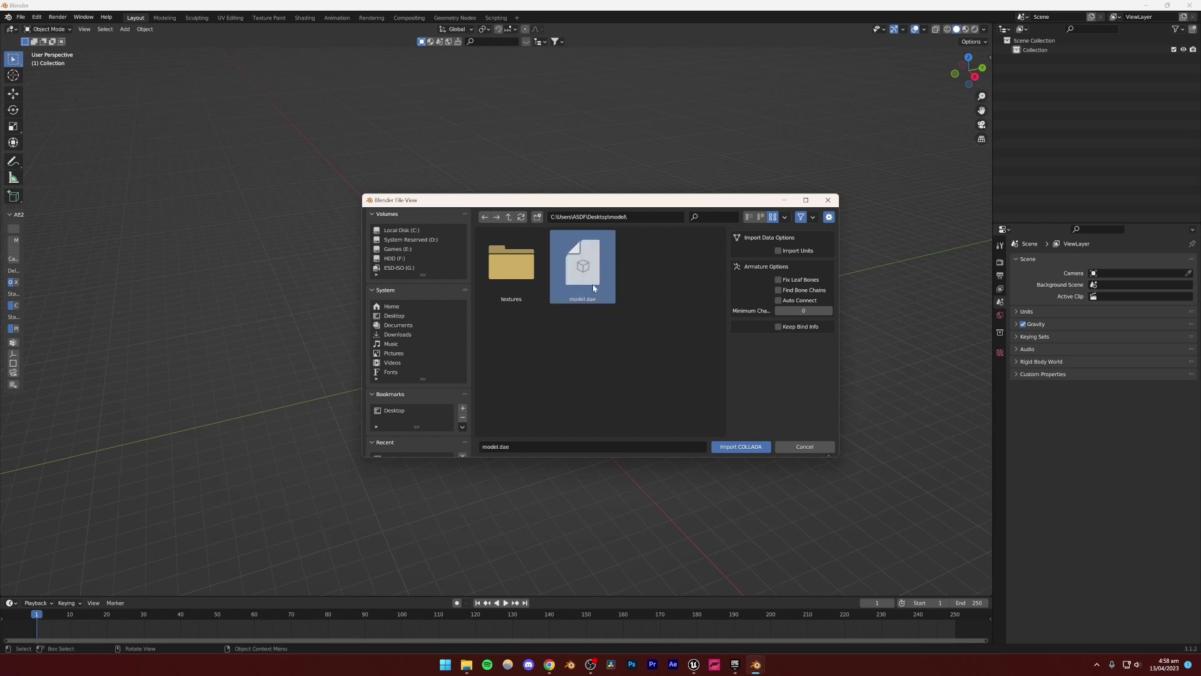
left_click(737, 447)
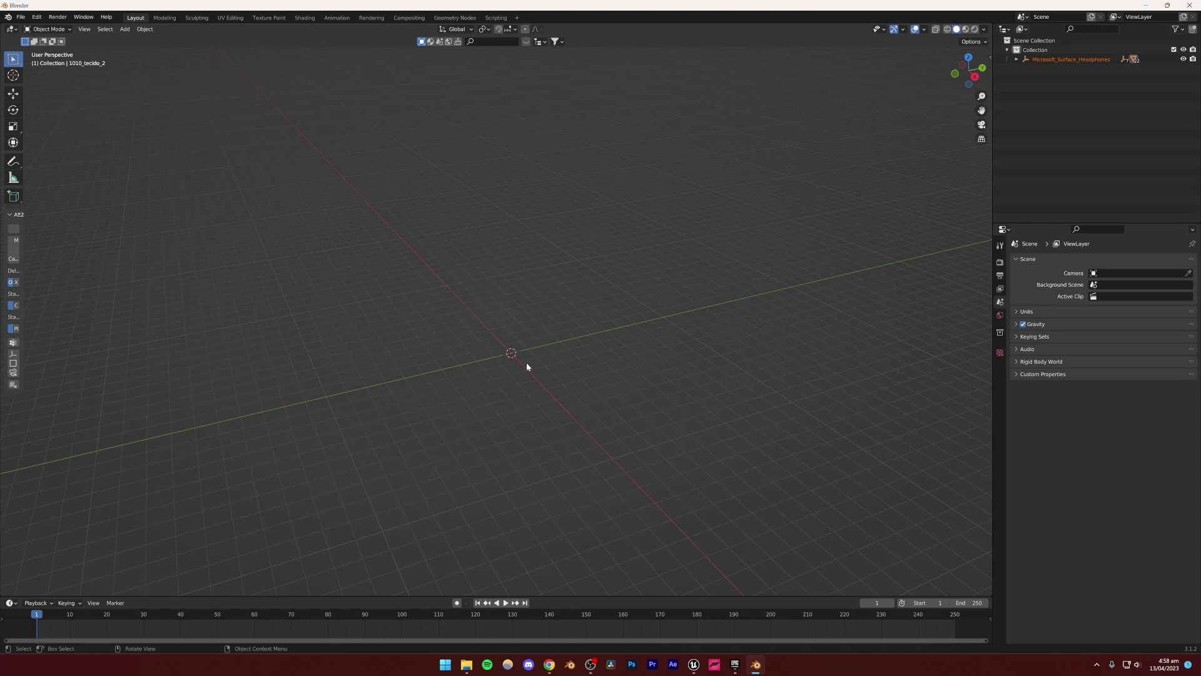
Locate the imported Surface Headphones in the viewport and scale them down.
scroll(538, 401, "up", 5)
middle_click_drag(595, 480, 516, 435)
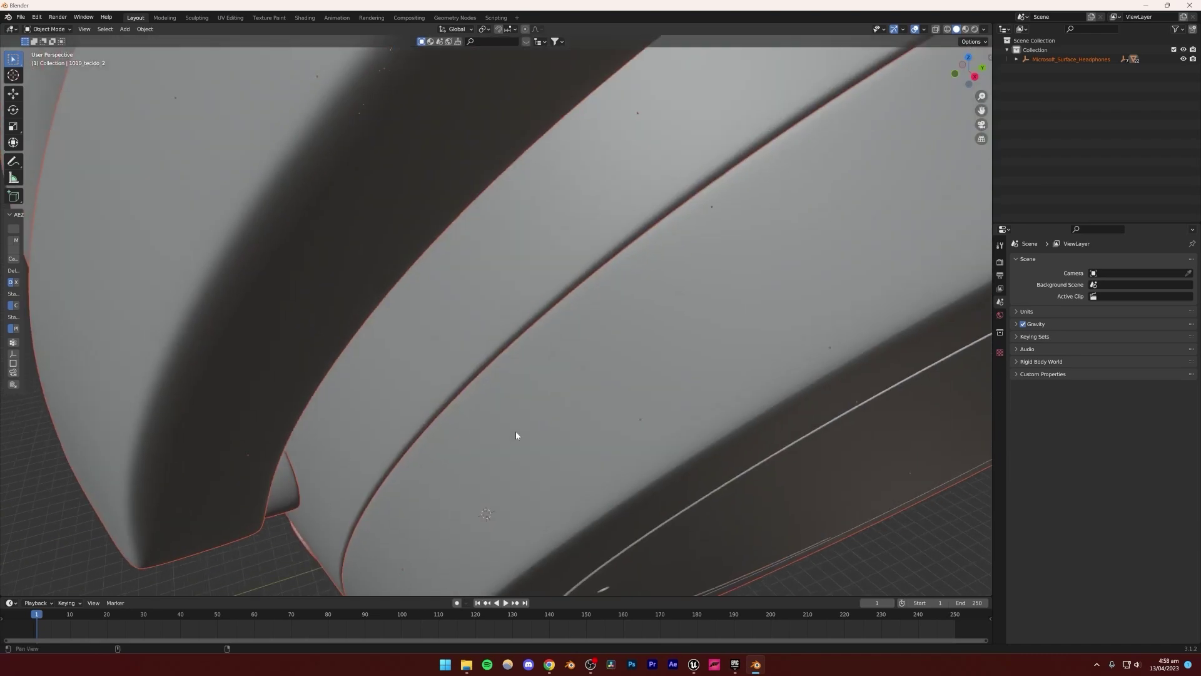
scroll(516, 432, "down", 6)
middle_click_drag(518, 372, 606, 455)
middle_click_drag(605, 455, 545, 312)
scroll(628, 435, "up", 8)
scroll(531, 365, "down", 6)
scroll(515, 456, "up", 4)
scroll(453, 396, "up", 5)
middle_click_drag(453, 397, 797, 203, "shift")
key("s")
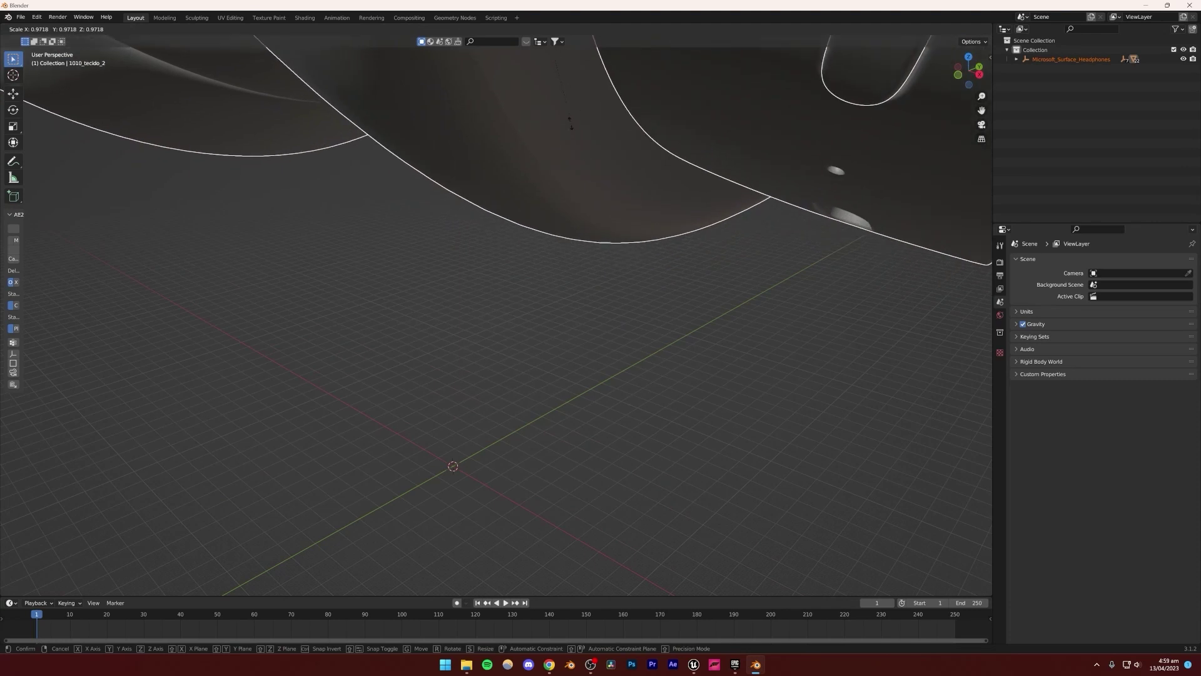
left_click(560, 114)
Shrink the headphones further and start moving them along the Y axis.
middle_click_drag(560, 112, 574, 393, "shift")
scroll(575, 394, "down", 10)
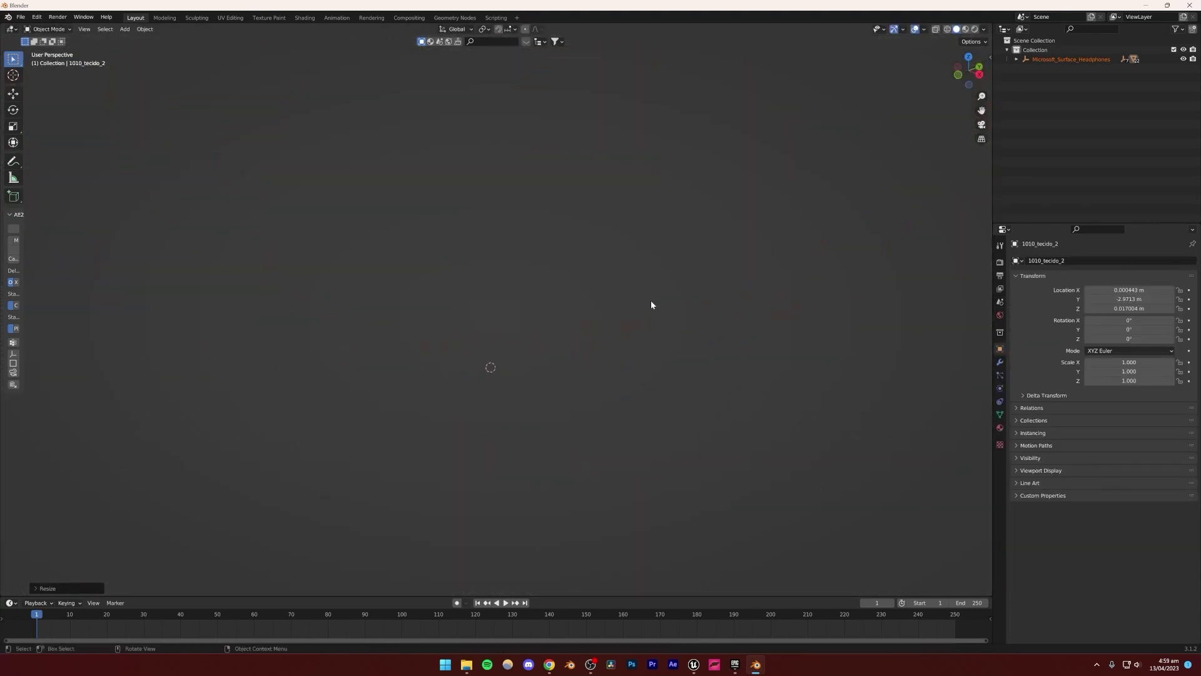
scroll(619, 309, "up", 3)
key("s")
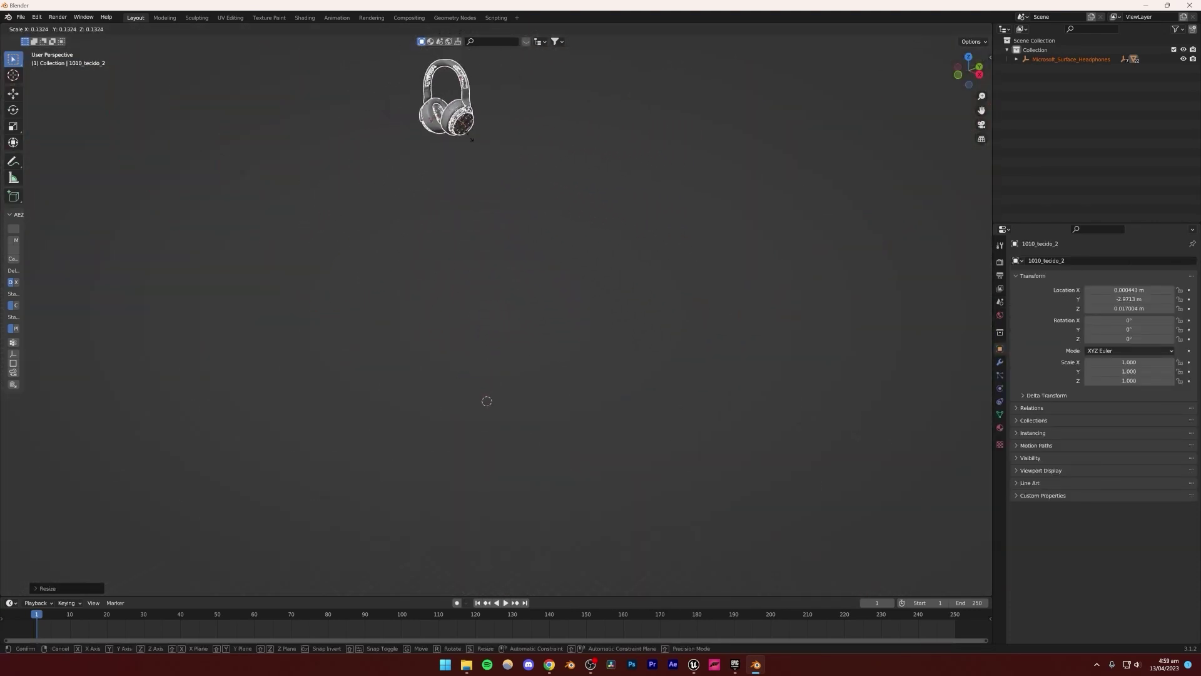
left_click(478, 188)
middle_click_drag(479, 190, 446, 358, "shift")
scroll(509, 318, "up", 2)
scroll(450, 364, "up", 4)
key("g")
key("y")
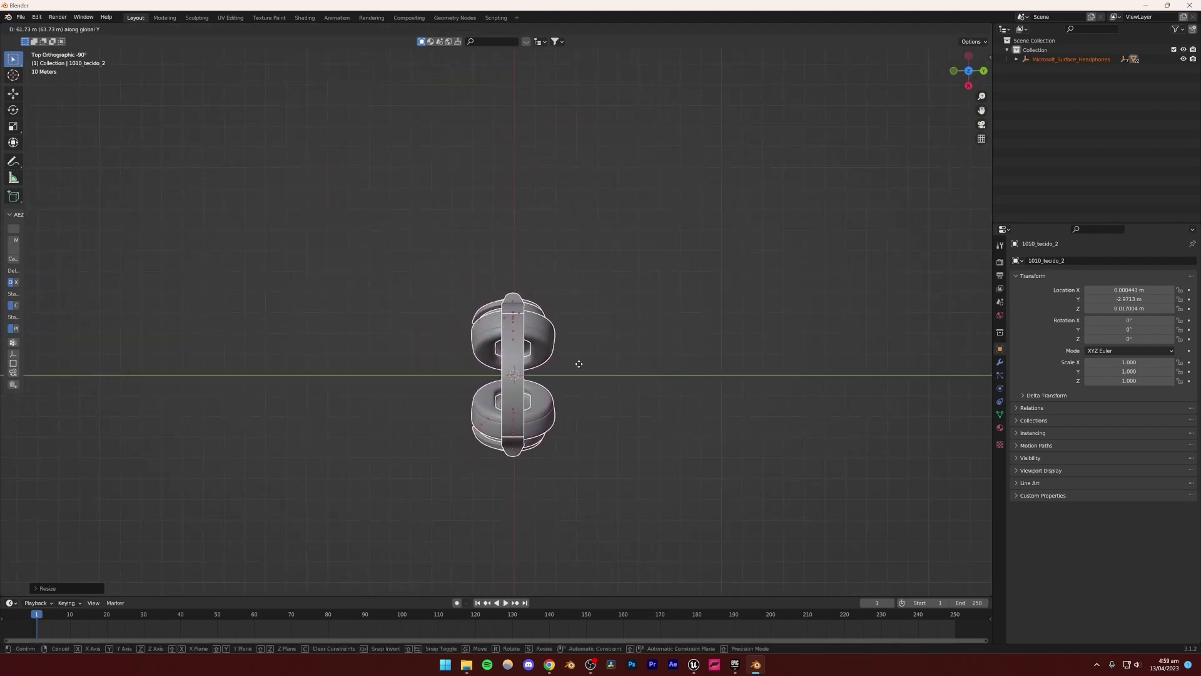
Confirm the Y move, then lower the headphones along Z to the scene origin.
left_click(579, 363)
middle_click_drag(539, 415, 621, 337)
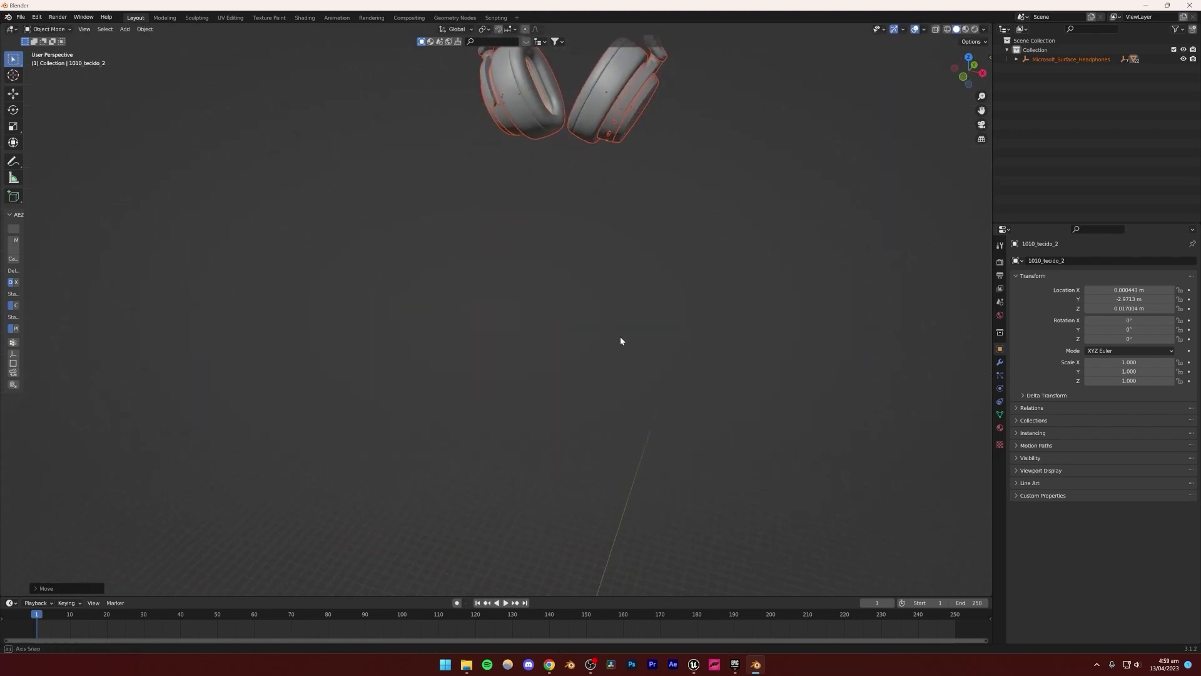
scroll(616, 332, "down", 4)
middle_click_drag(571, 284, 545, 306, "shift")
scroll(542, 313, "up", 4)
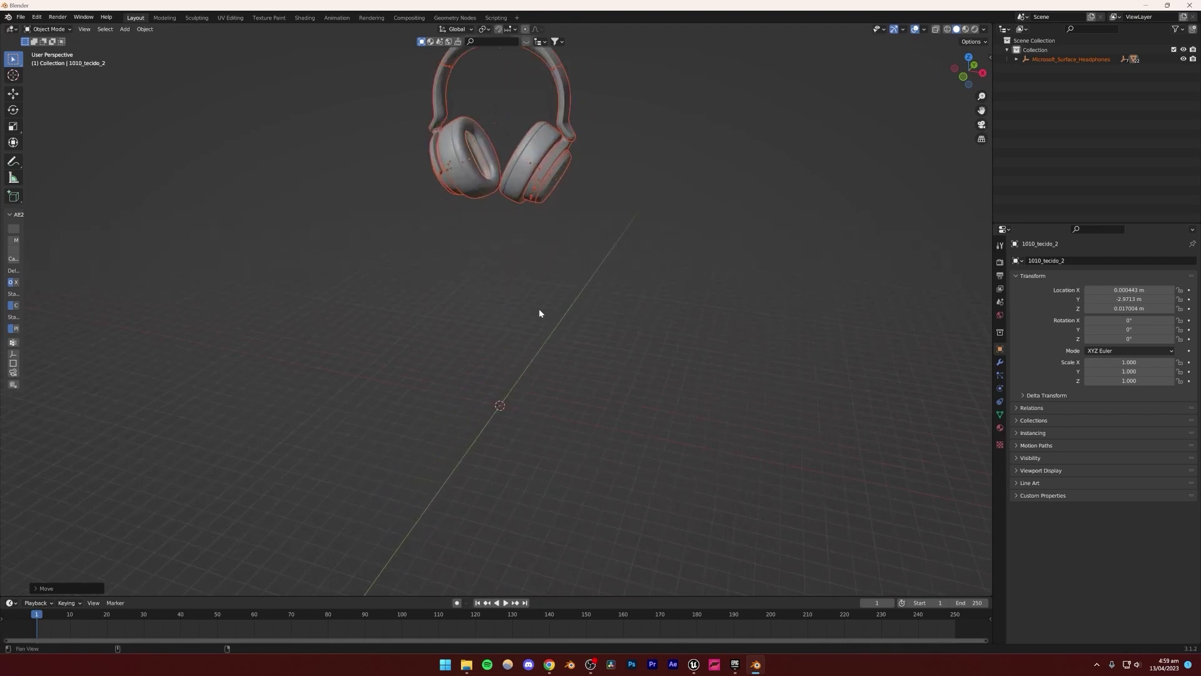
key("g")
key("z")
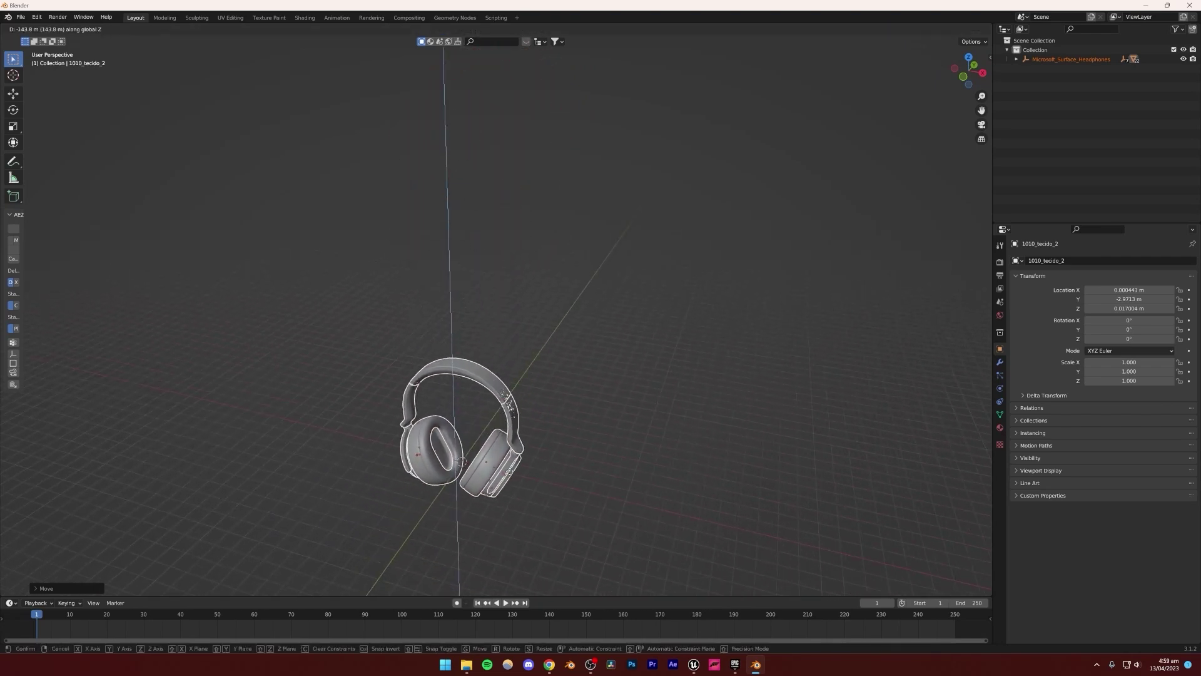
left_click(510, 485)
Scale the headphones slightly smaller.
mouse_move(511, 485)
middle_mouse_down()
mouse_move(507, 454)
mouse_move(505, 466)
middle_mouse_up()
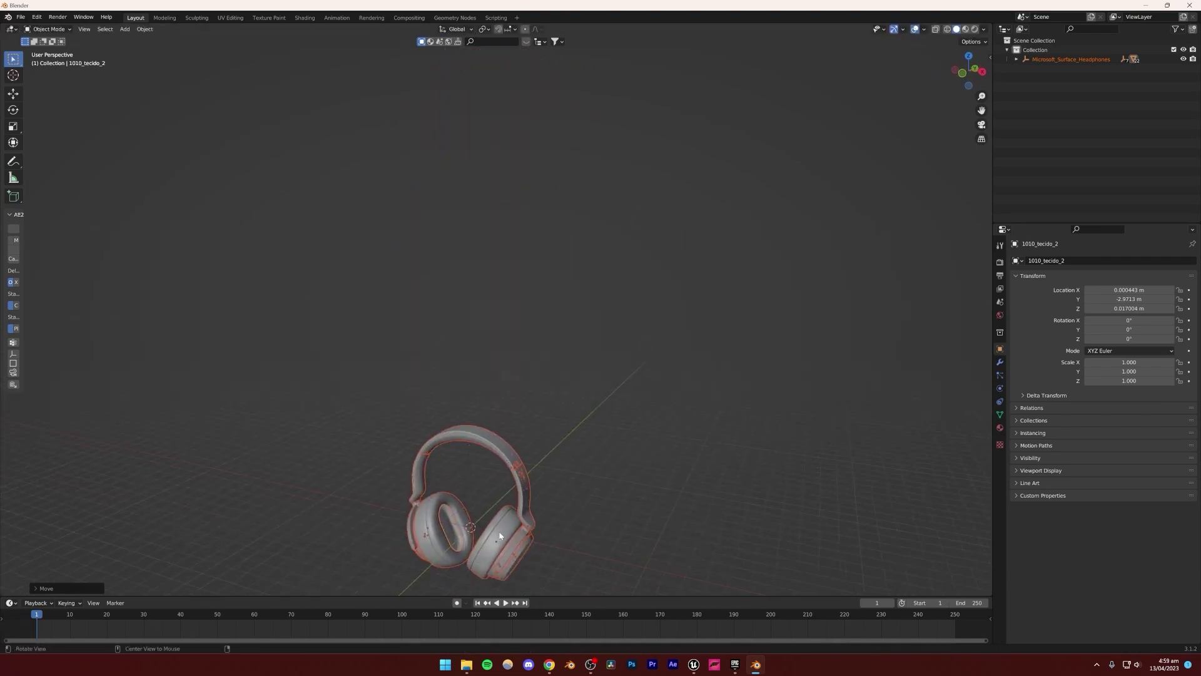
scroll(480, 372, "up", 7)
left_click_drag(500, 537, 481, 371, "alt+shift")
scroll(481, 371, "down", 2)
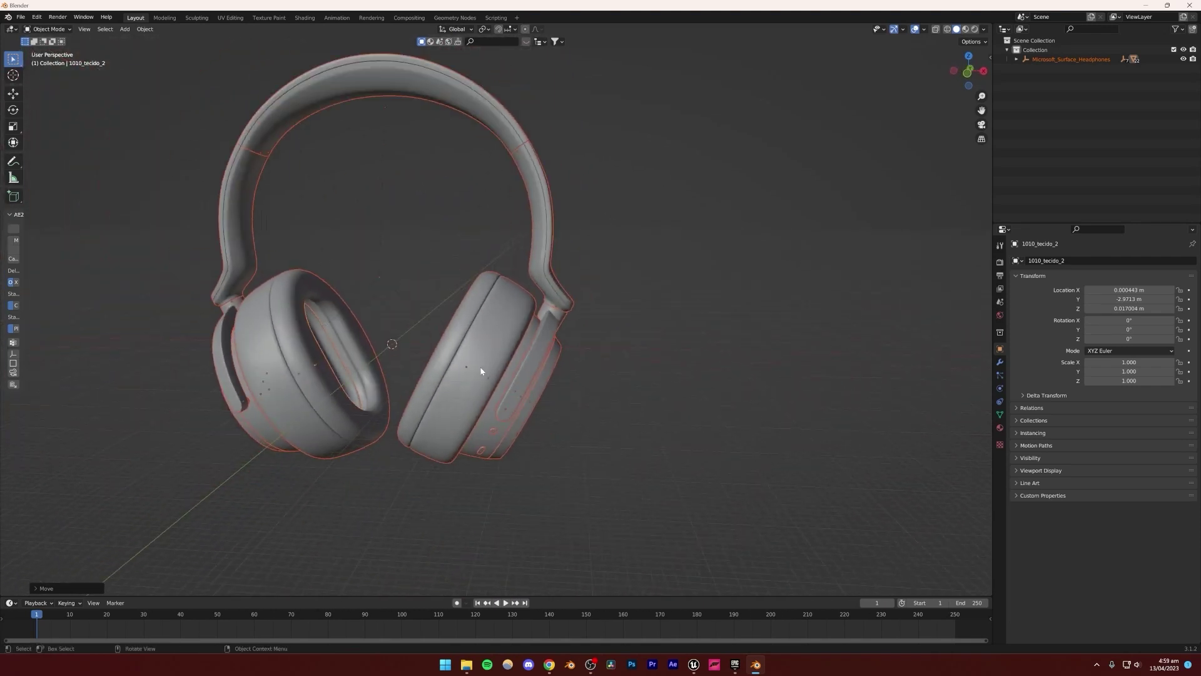
scroll(481, 371, "down", 3)
middle_click_drag(573, 426, 563, 375)
key("s")
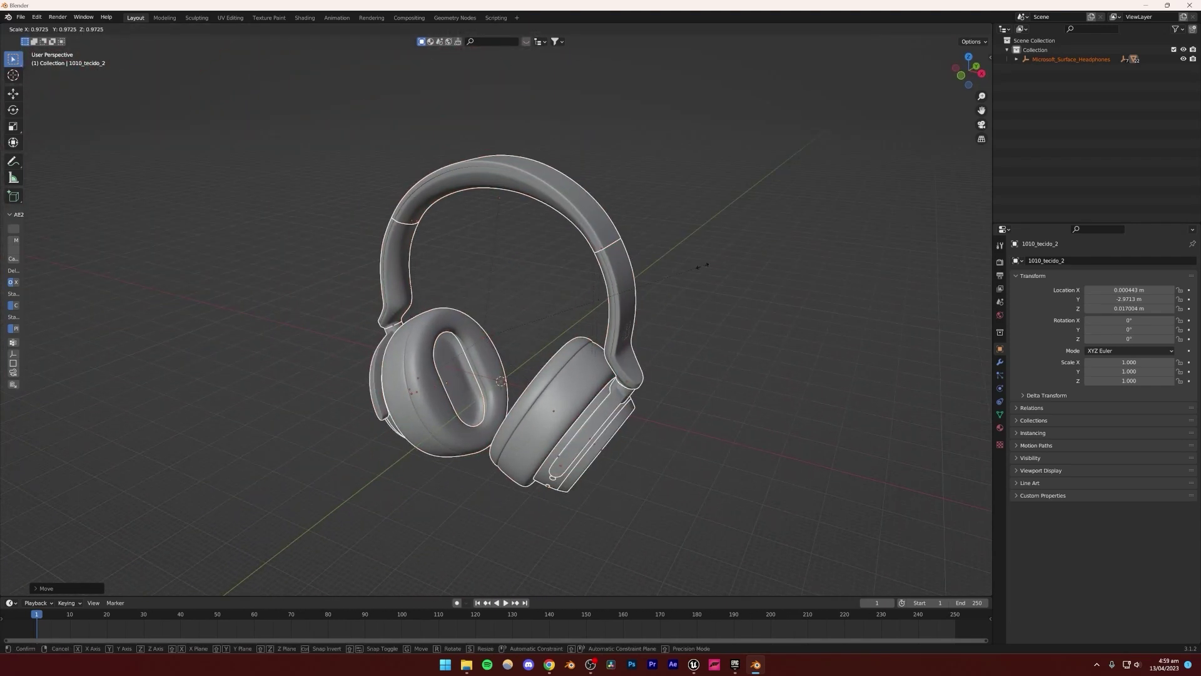
left_click(621, 295)
Deselect the headphones and orbit around them to inspect both ear cups.
mouse_move(621, 294)
middle_mouse_down()
mouse_move(599, 298)
mouse_move(611, 294)
middle_mouse_up()
left_click(643, 235)
scroll(444, 376, "up", 3)
middle_click_drag(445, 377, 491, 314)
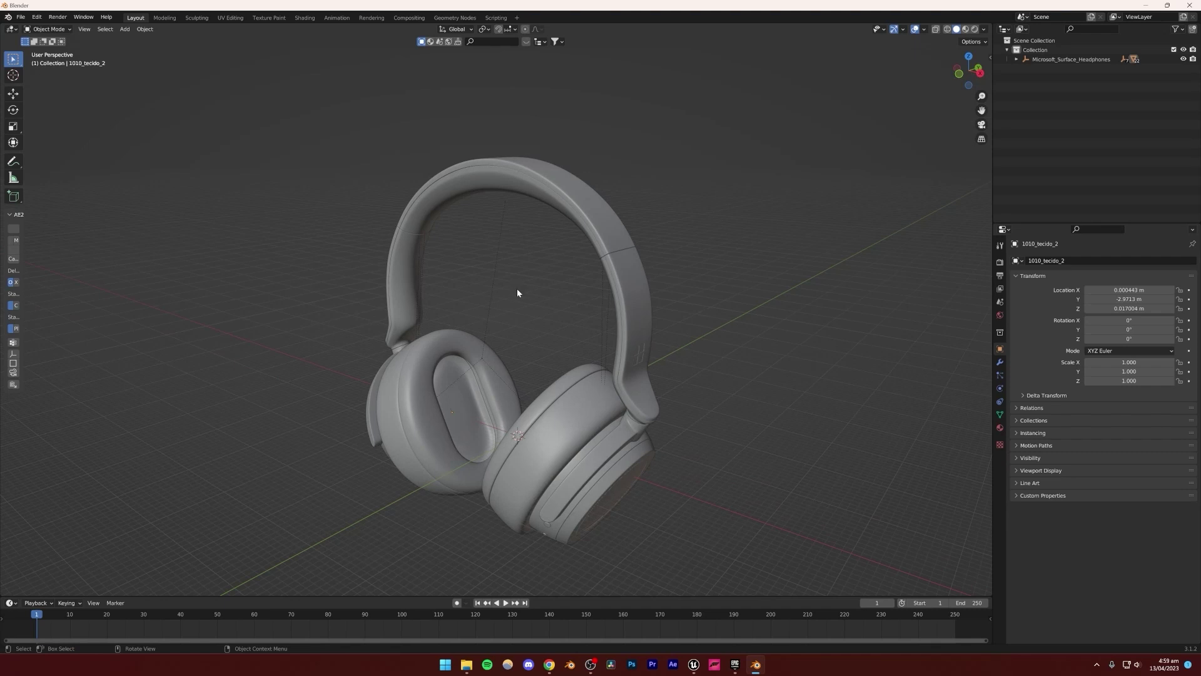
middle_click_drag(517, 289, 388, 399)
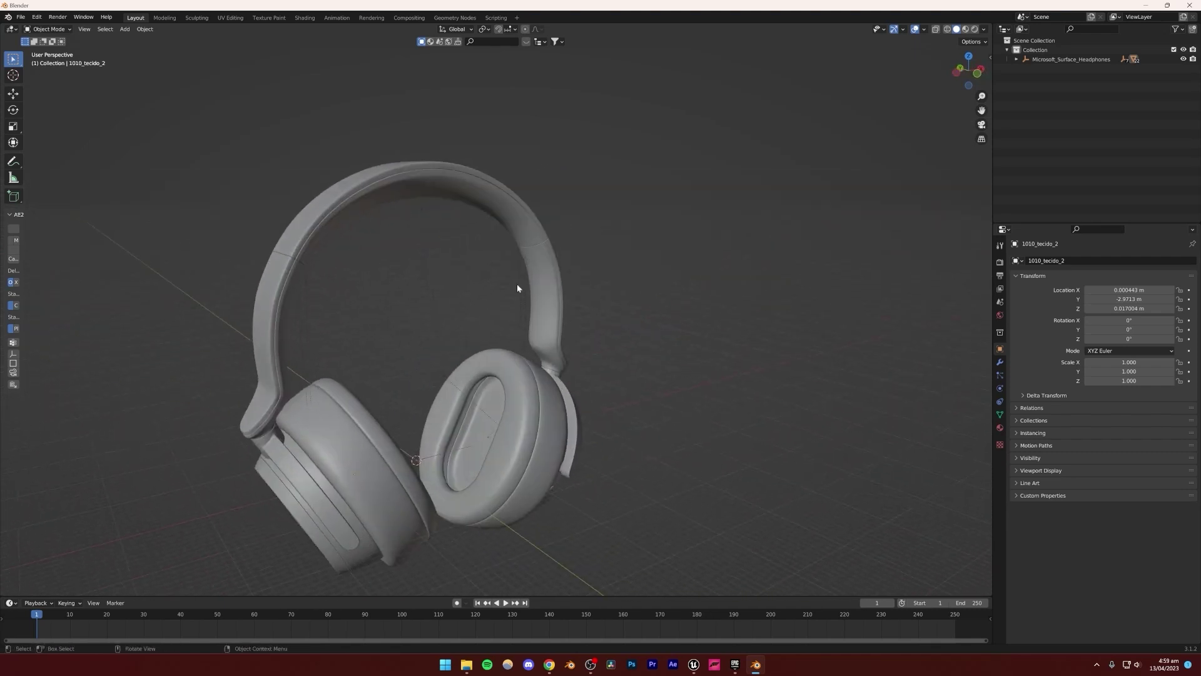
middle_click_drag(661, 260, 482, 279)
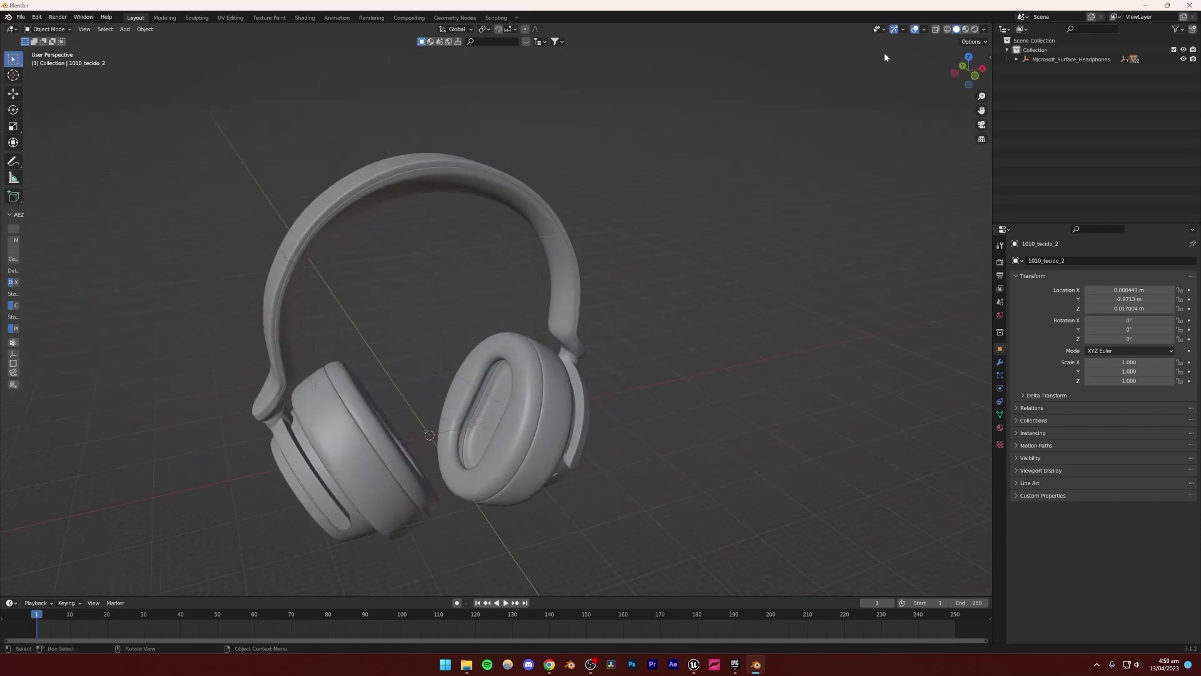
left_click(924, 28)
Turn on the Face Orientation overlay to check the headphones' normals.
left_click(924, 29)
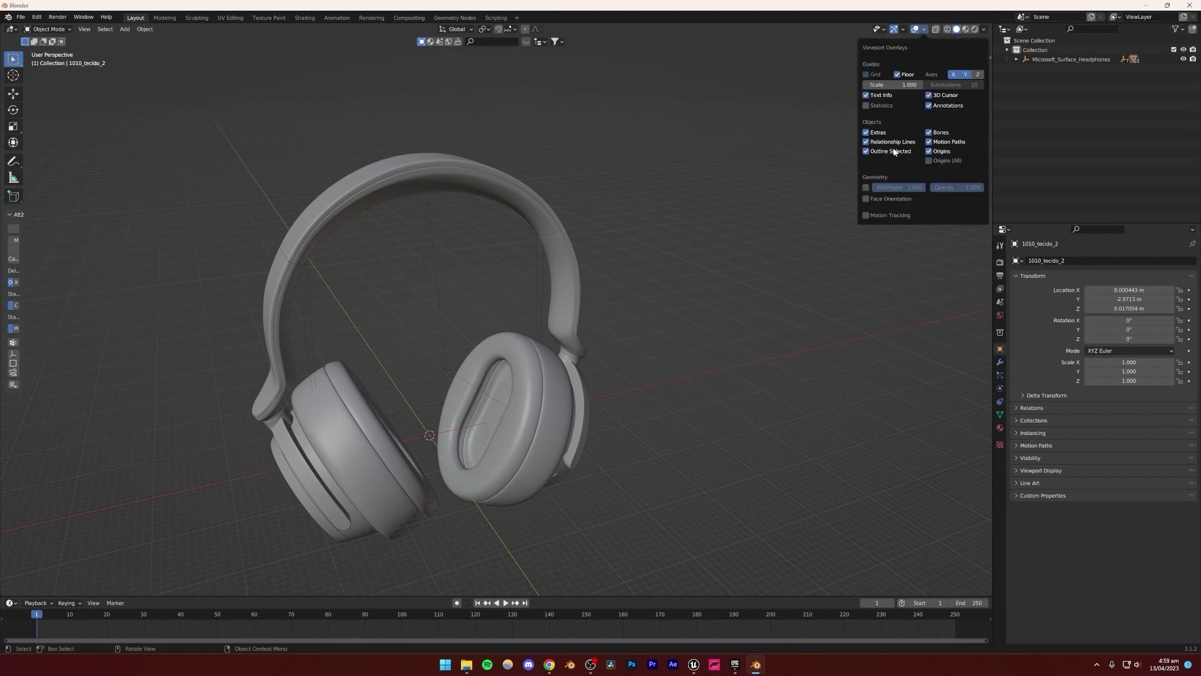
left_click(865, 198)
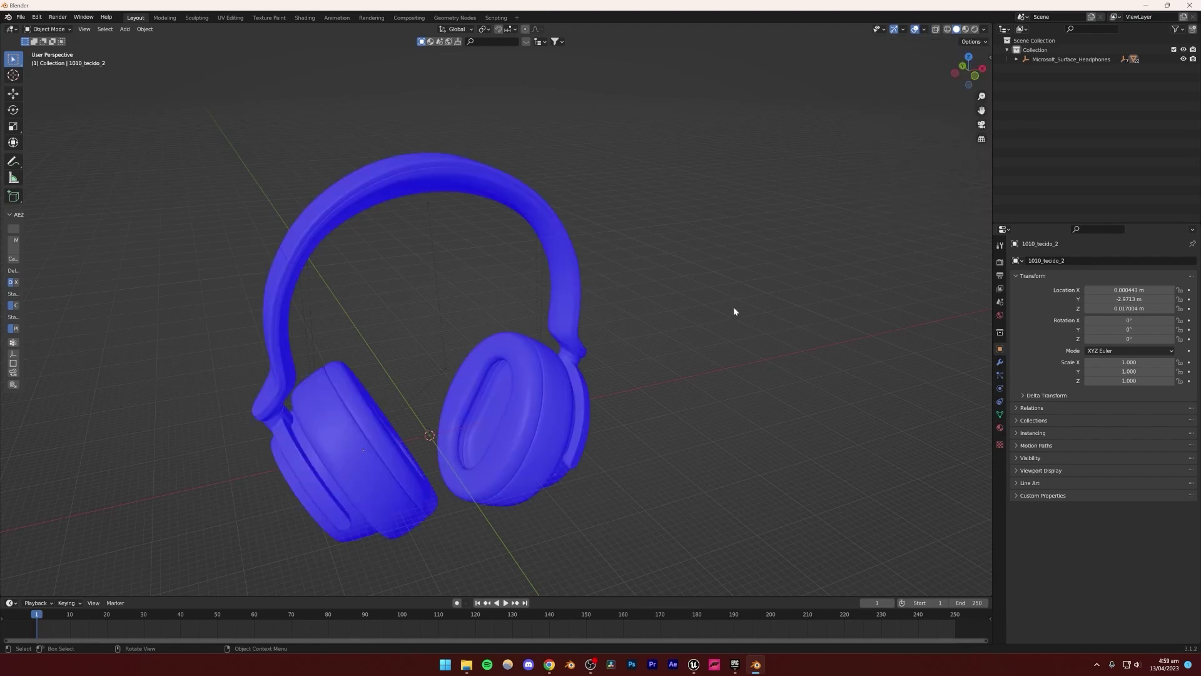
middle_click_drag(648, 346, 646, 322)
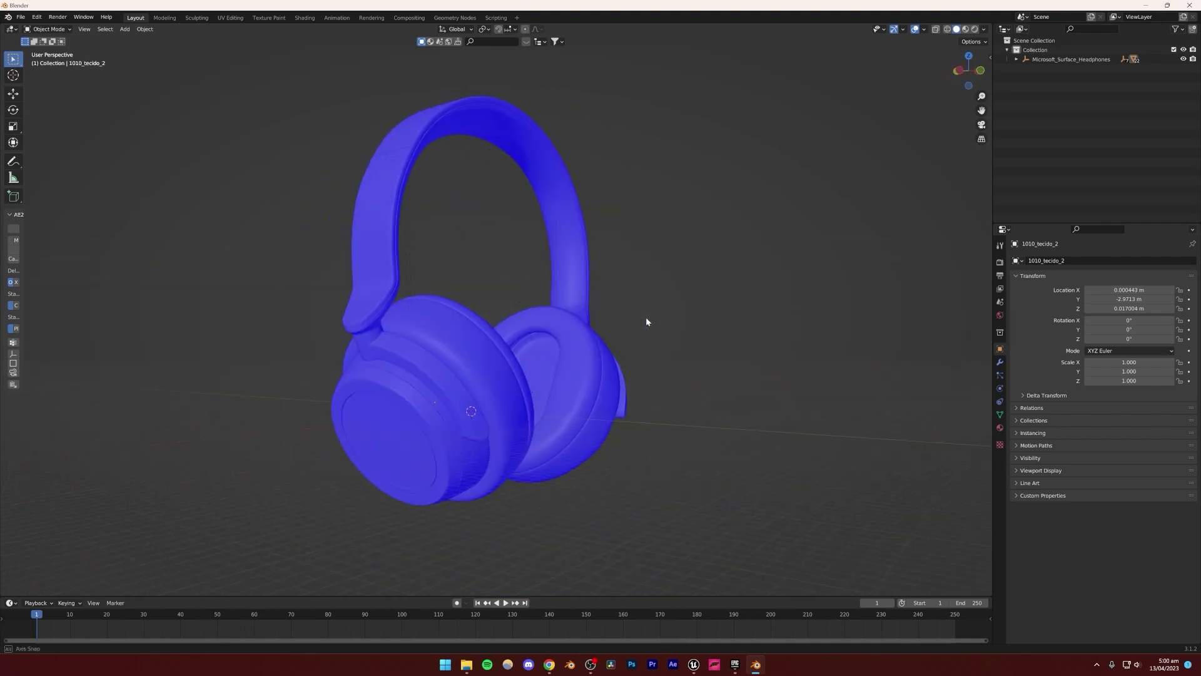
Select the 1008_volume_touch ear-cup disc and flip all its normals in Edit Mode.
left_click(396, 436)
left_click(401, 436)
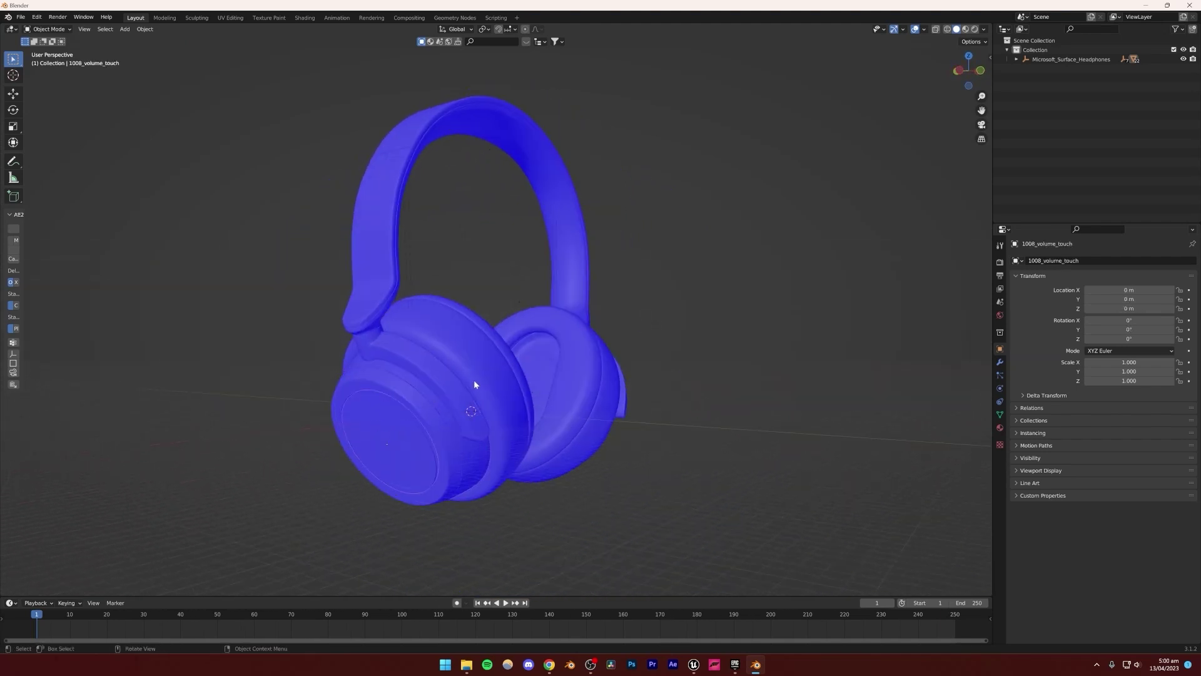
left_click_drag(446, 438, 539, 359, "alt+shift")
scroll(503, 392, "up", 2)
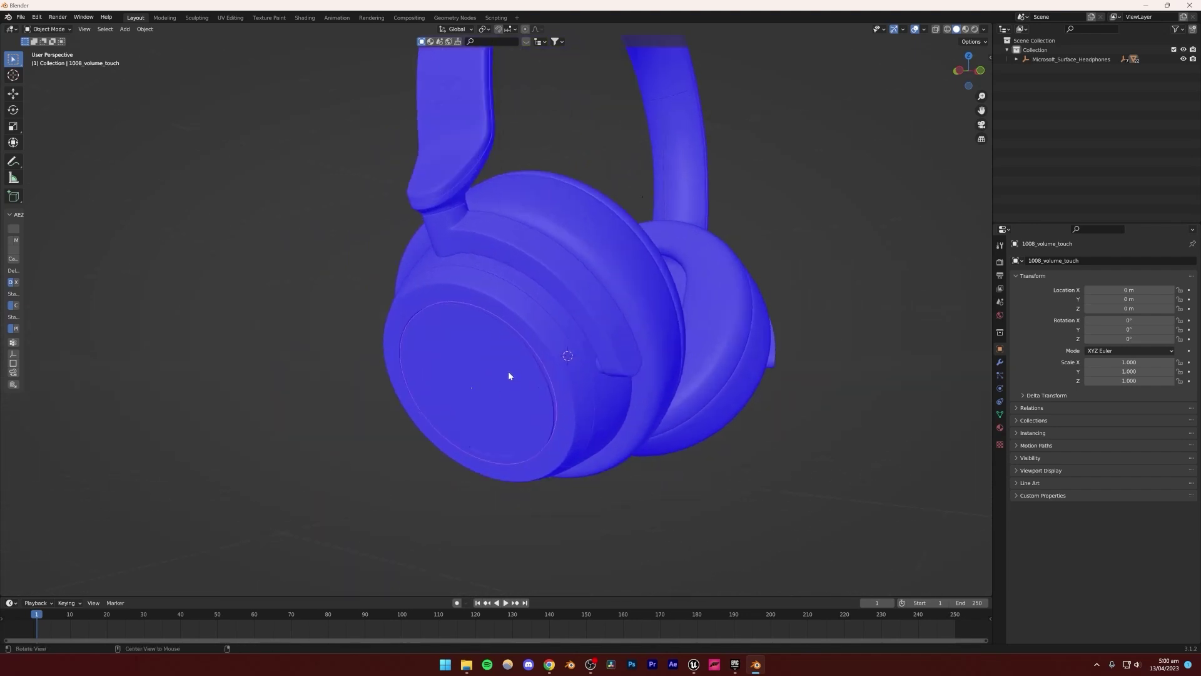
middle_click_drag(509, 376, 470, 344)
key("Tab")
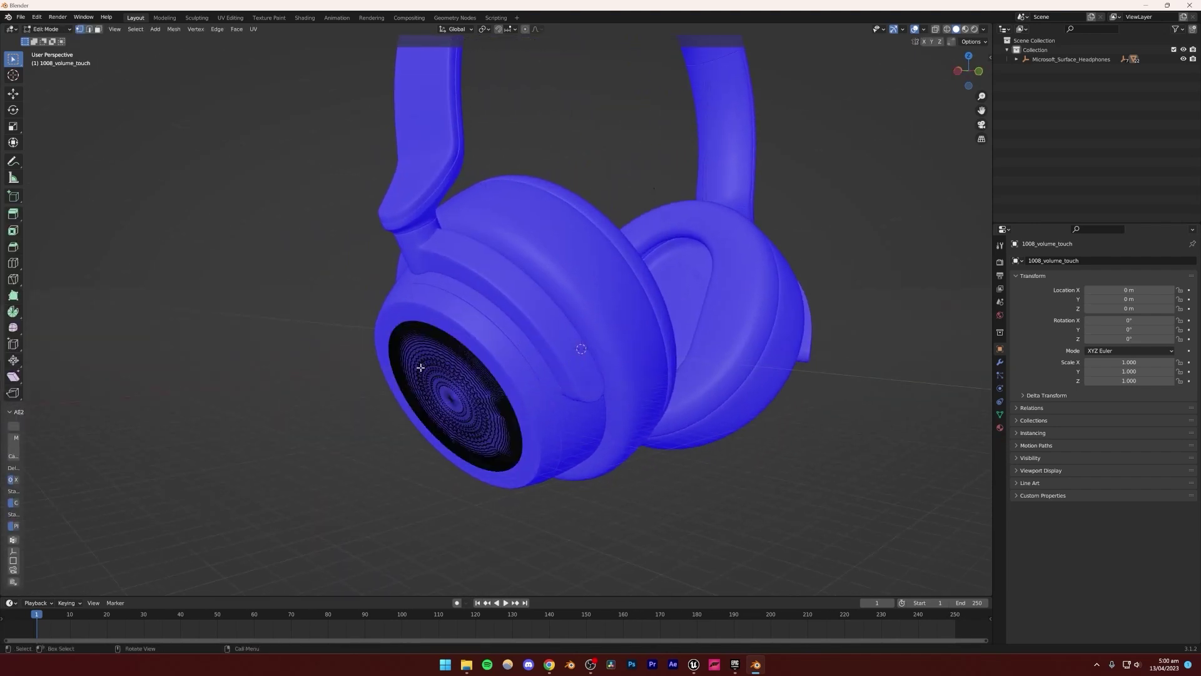
key("a")
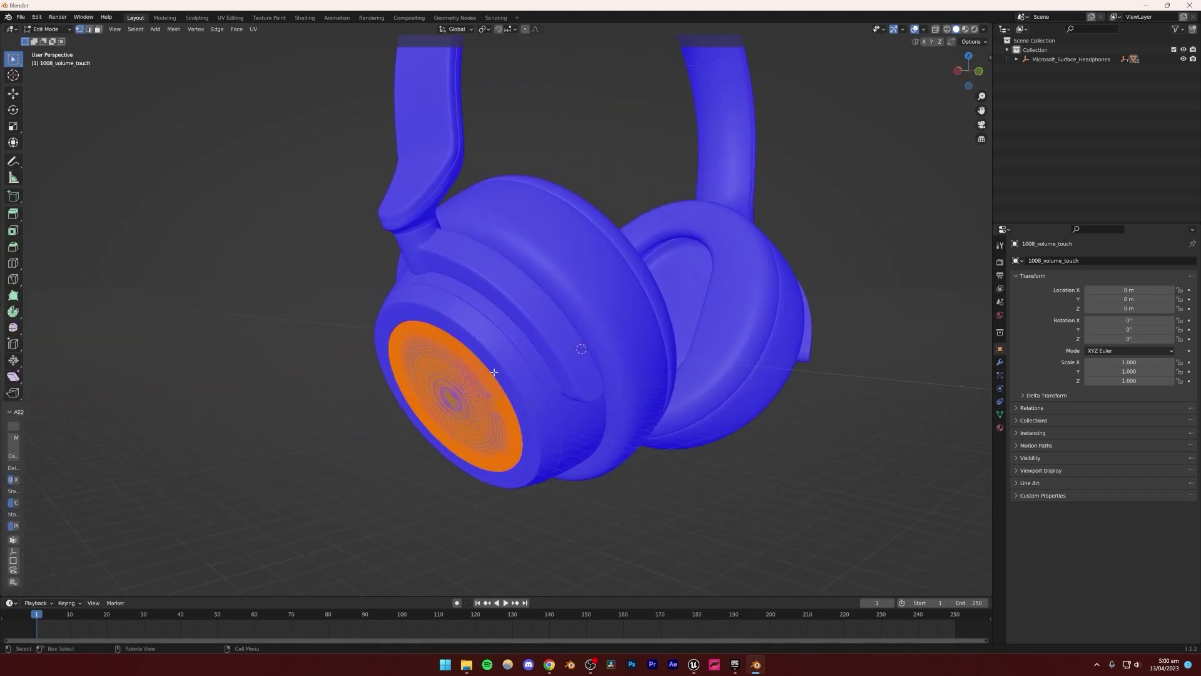
left_click(172, 30)
mouse_move(199, 183)
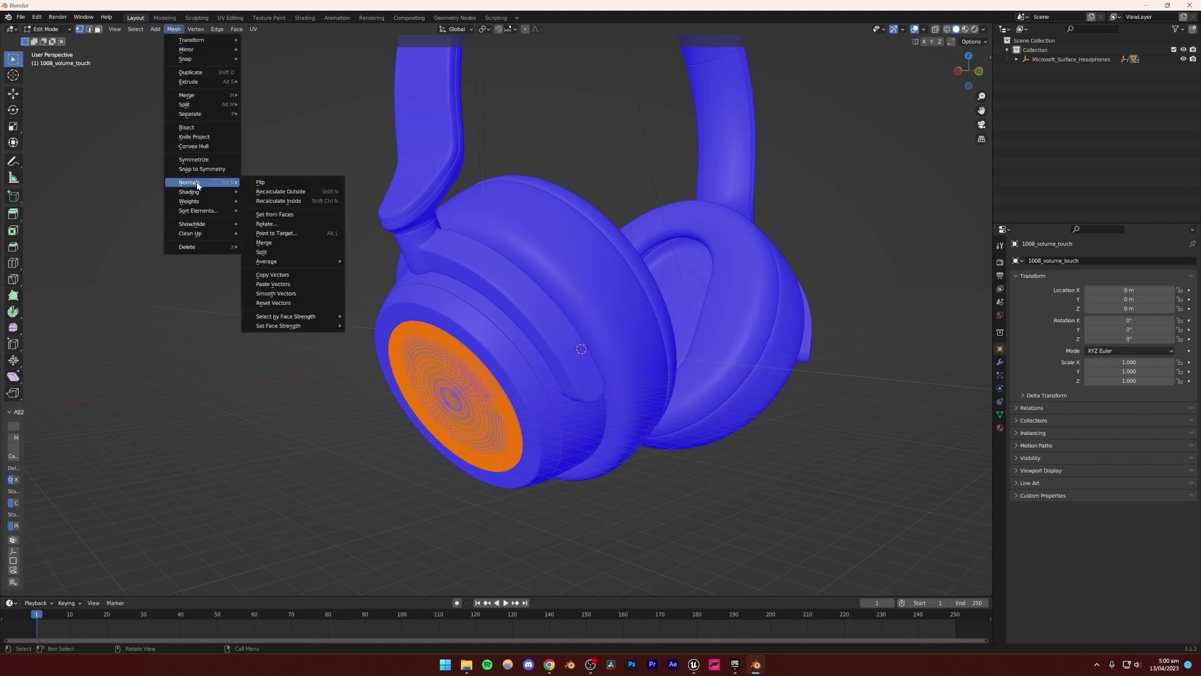
left_click(260, 184)
key("Tab")
middle_click_drag(319, 319, 571, 343)
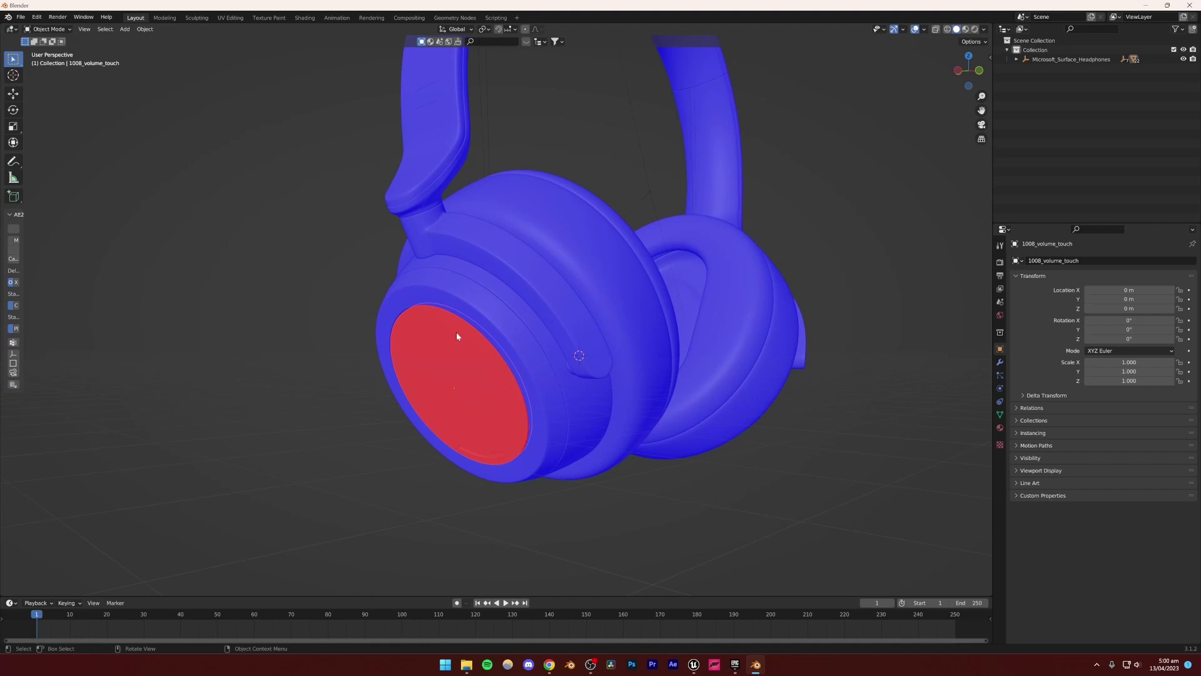
Flip the 1008_volume_touch normals a second time and return to Object Mode.
key("Tab")
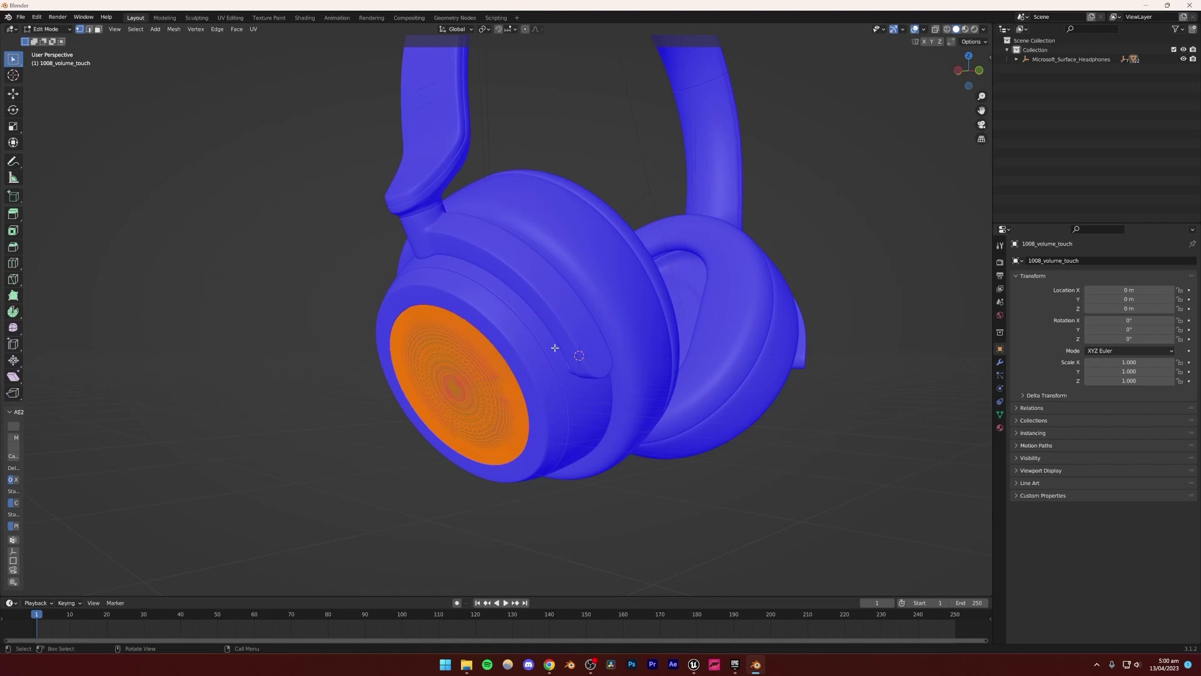
middle_click_drag(553, 342, 552, 333)
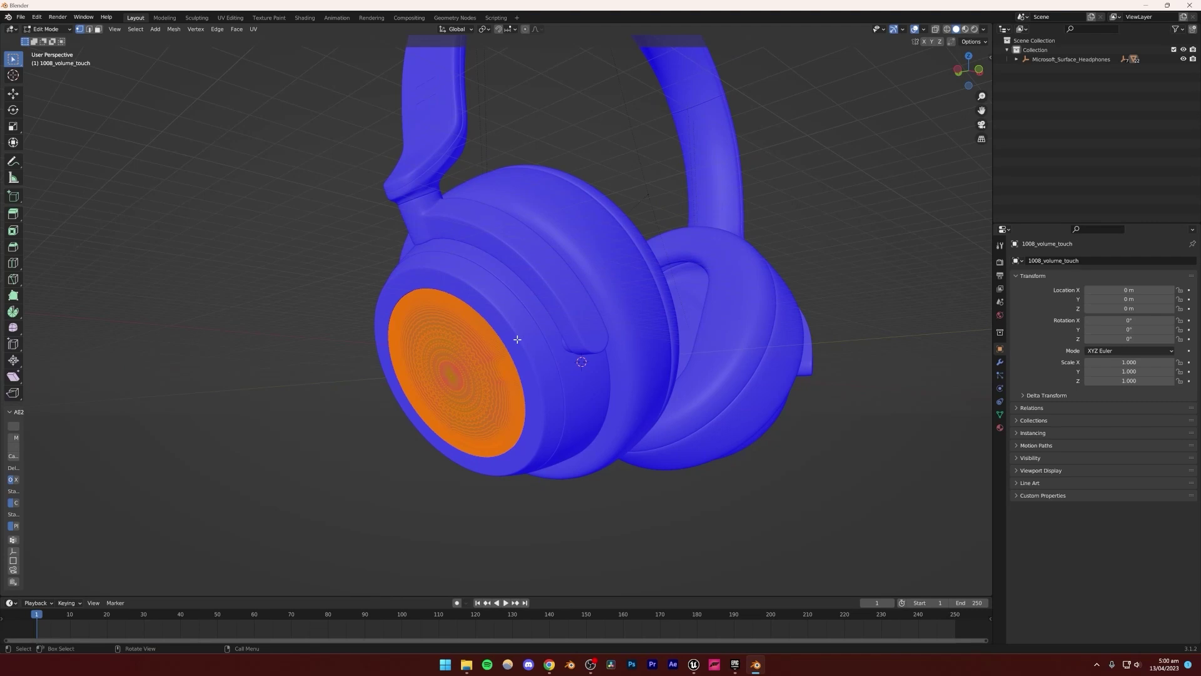
key("Tab")
key("Tab")
left_click(173, 29)
mouse_move(205, 186)
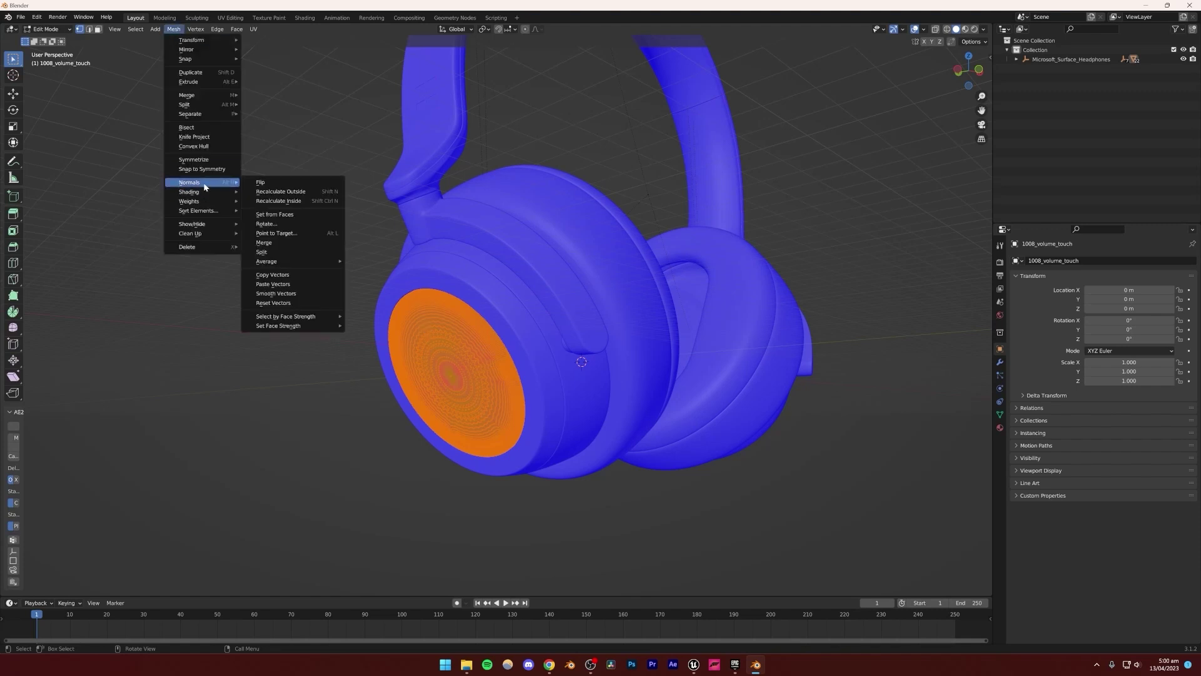
left_click(268, 183)
key("Tab")
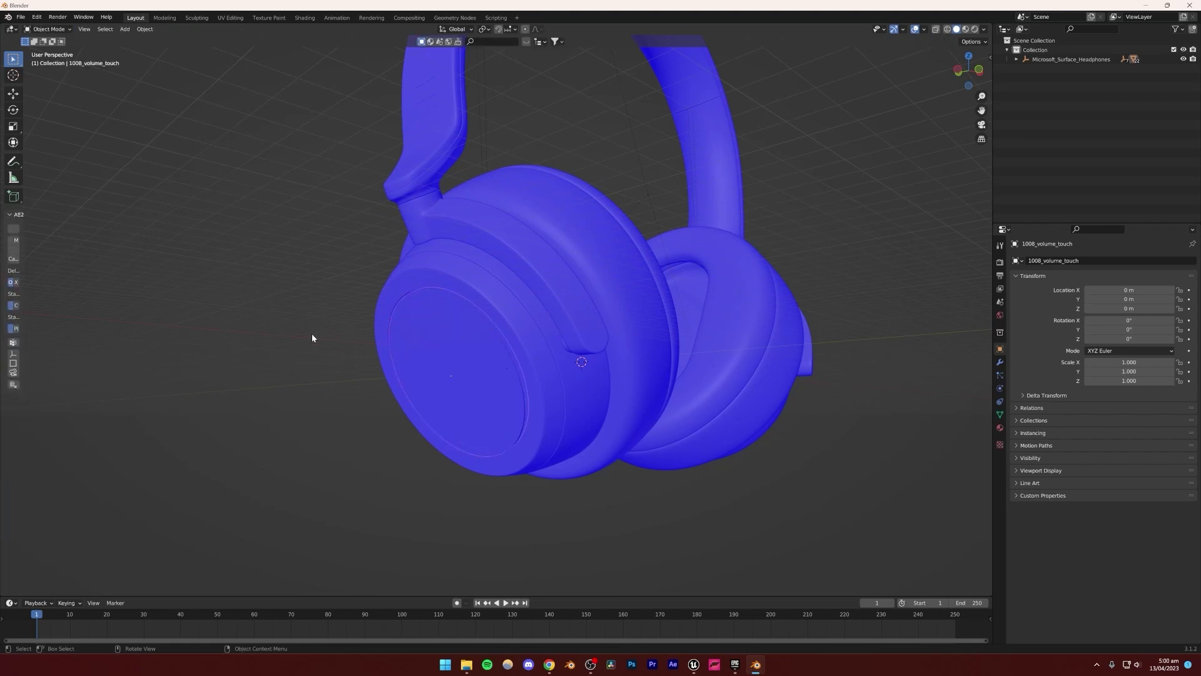
middle_click_drag(313, 338, 400, 361)
scroll(394, 343, "down", 3)
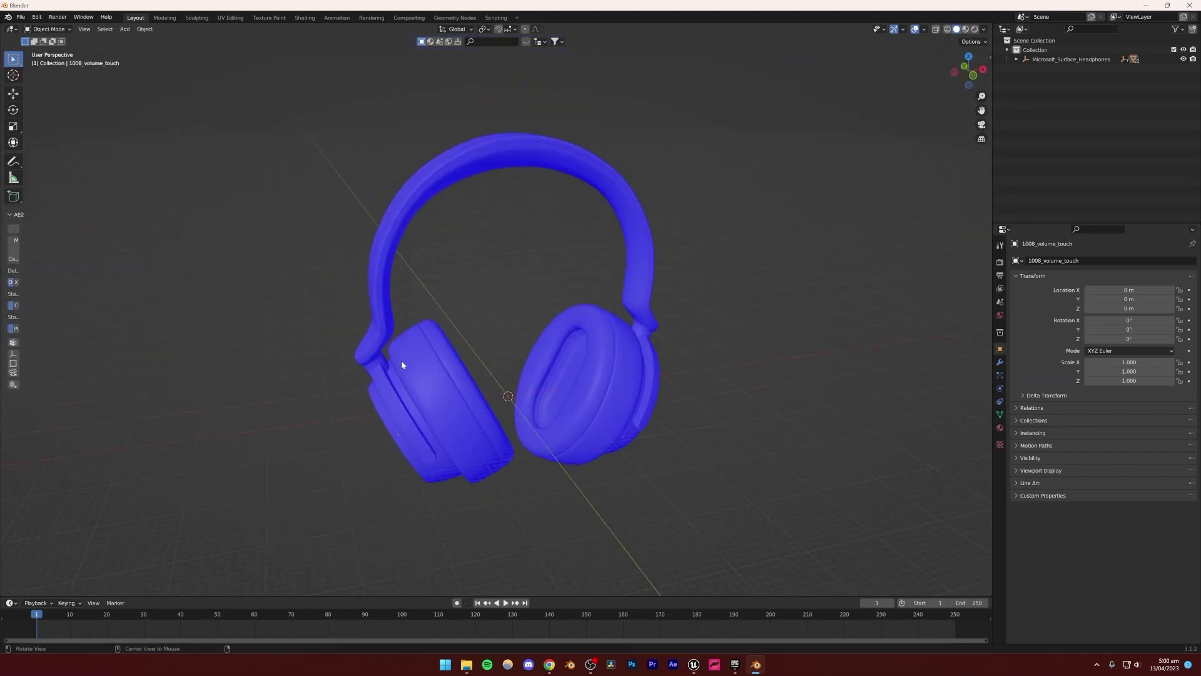
Export the model as an FBX named surfaceheadphones.fbx on the Desktop, then minimize Blender.
left_click(21, 17)
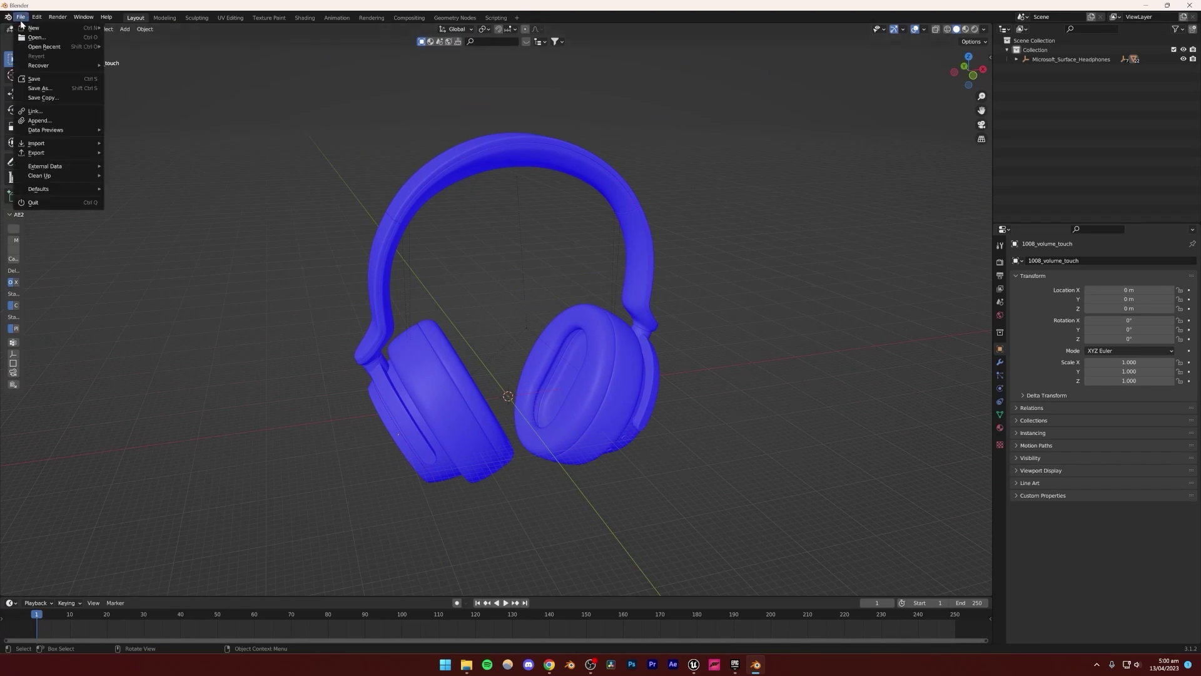
mouse_move(41, 157)
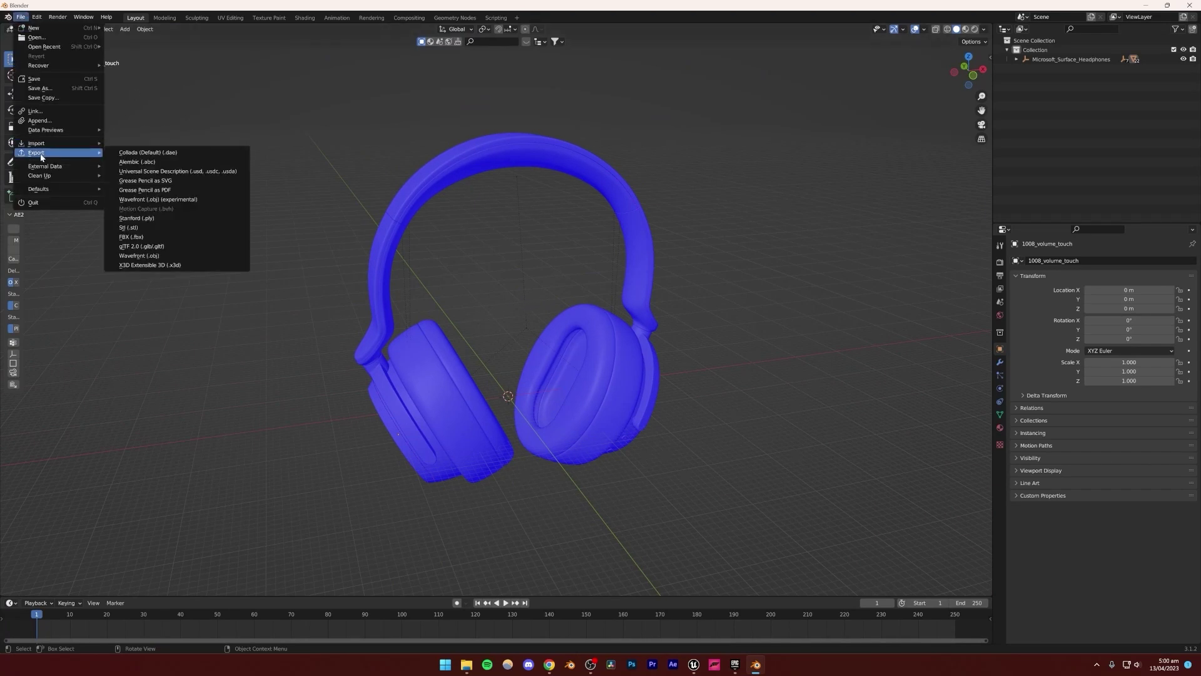
left_click(132, 237)
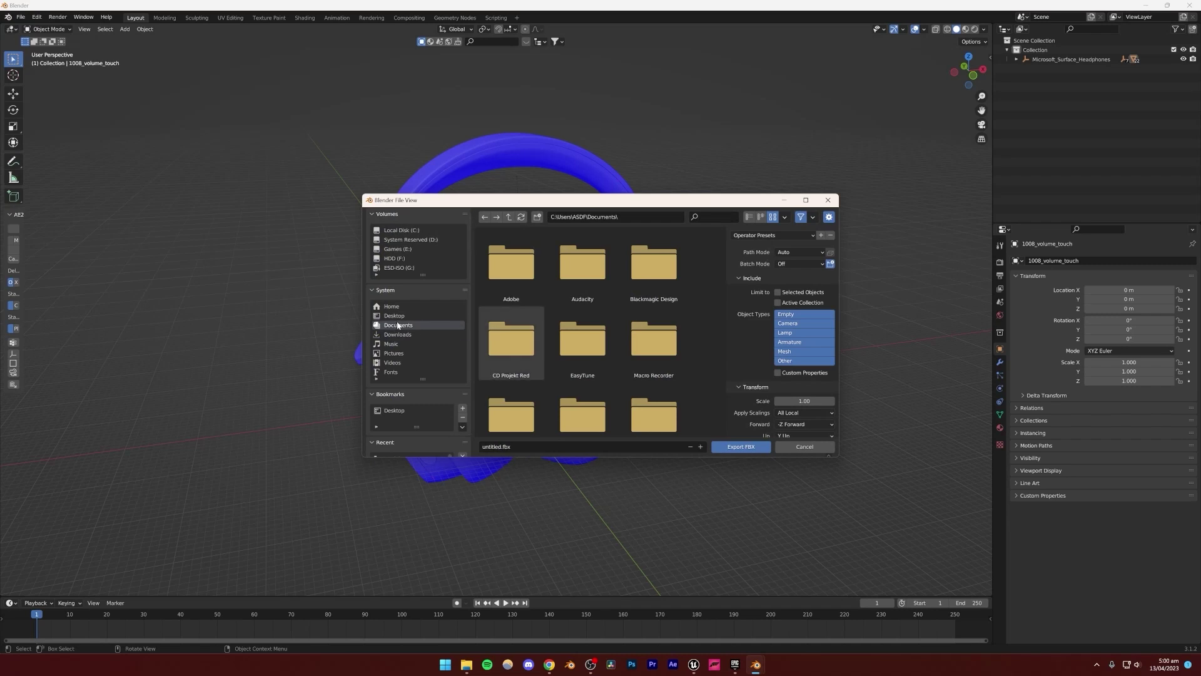
left_click(412, 316)
left_click(530, 446)
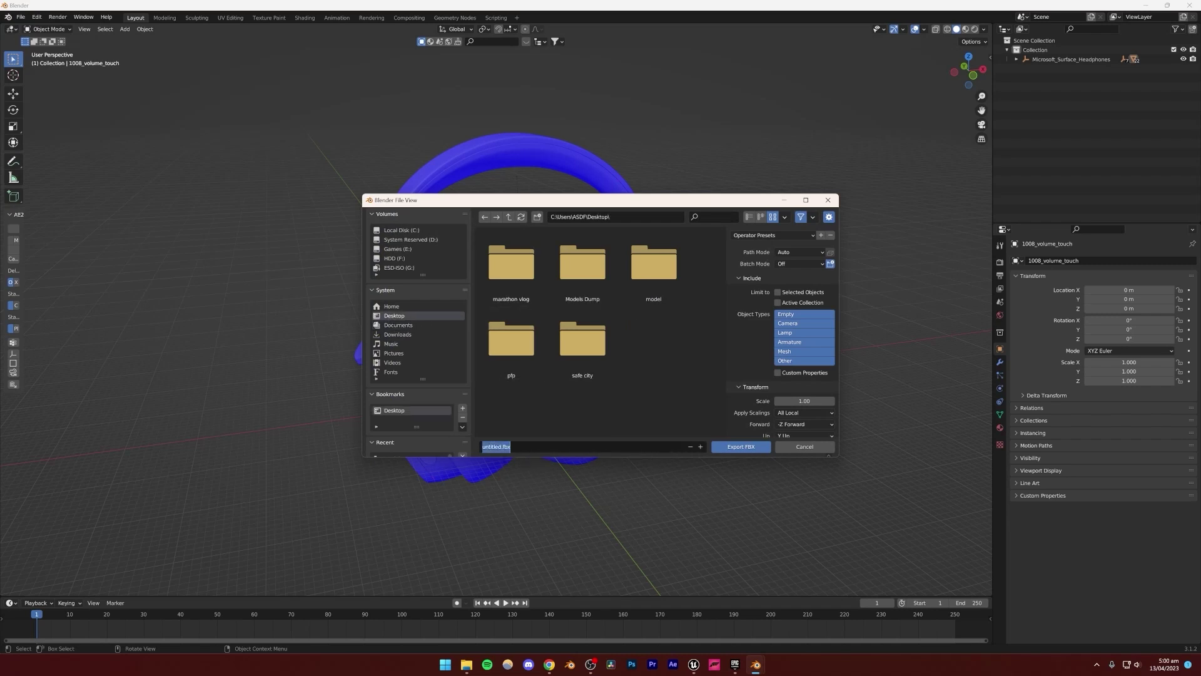
type("surfaceheadphones")
left_click(741, 446)
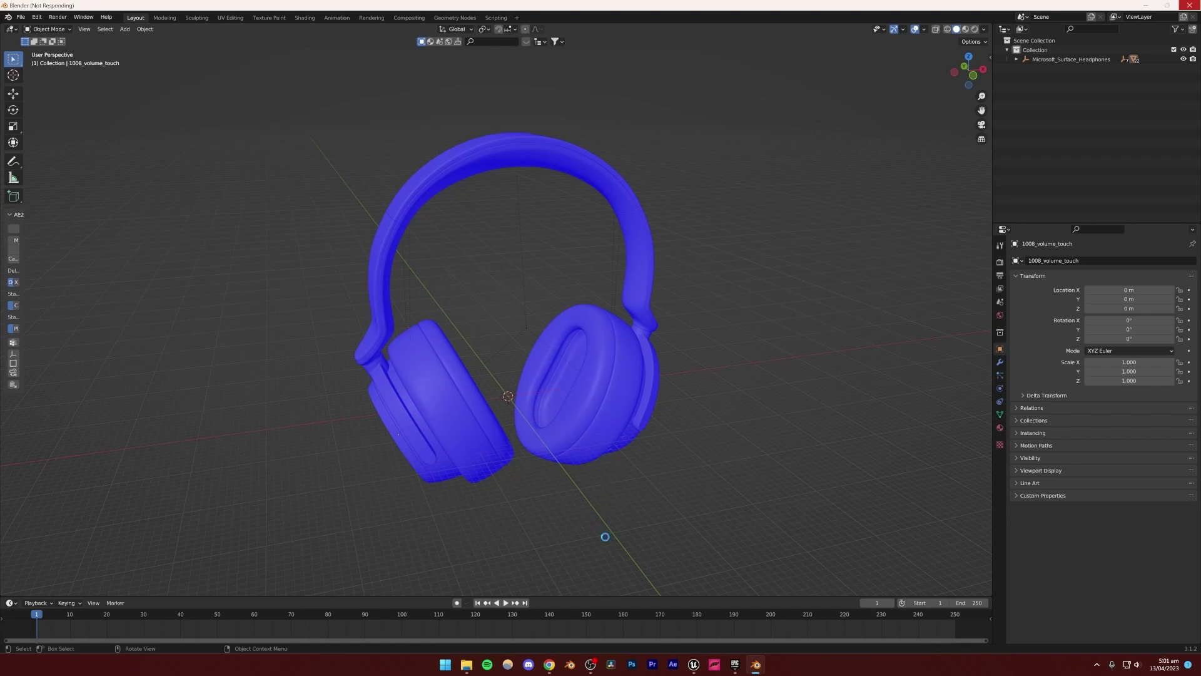
left_click(593, 431)
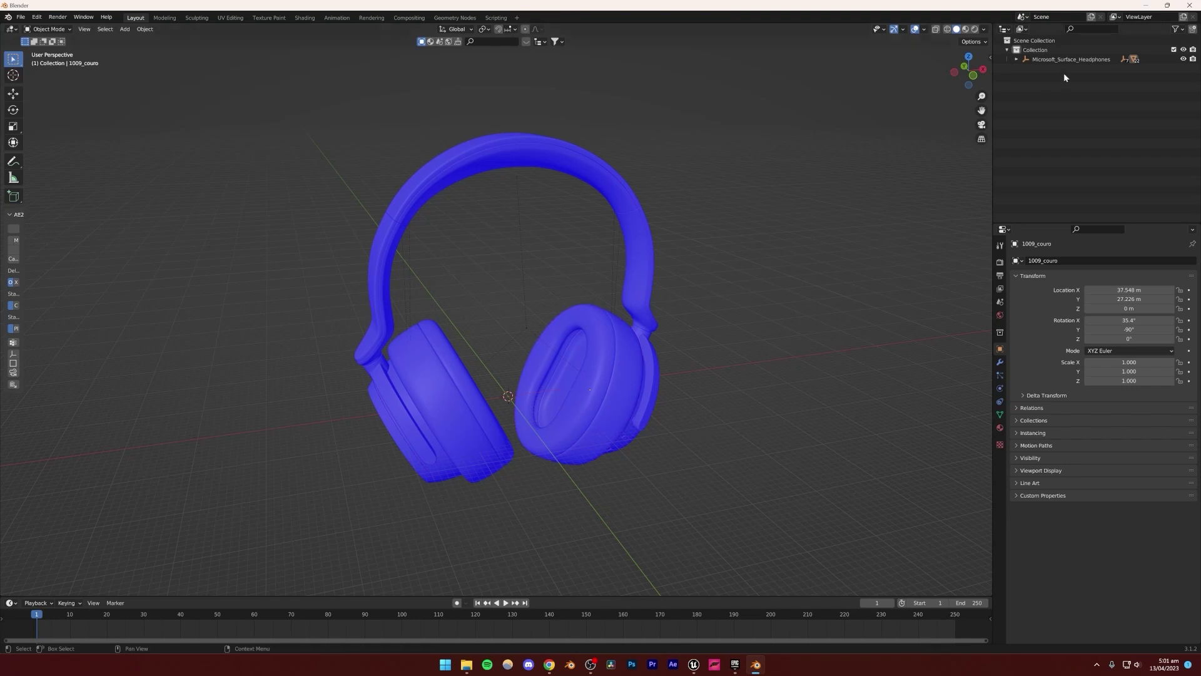
left_click(1150, 7)
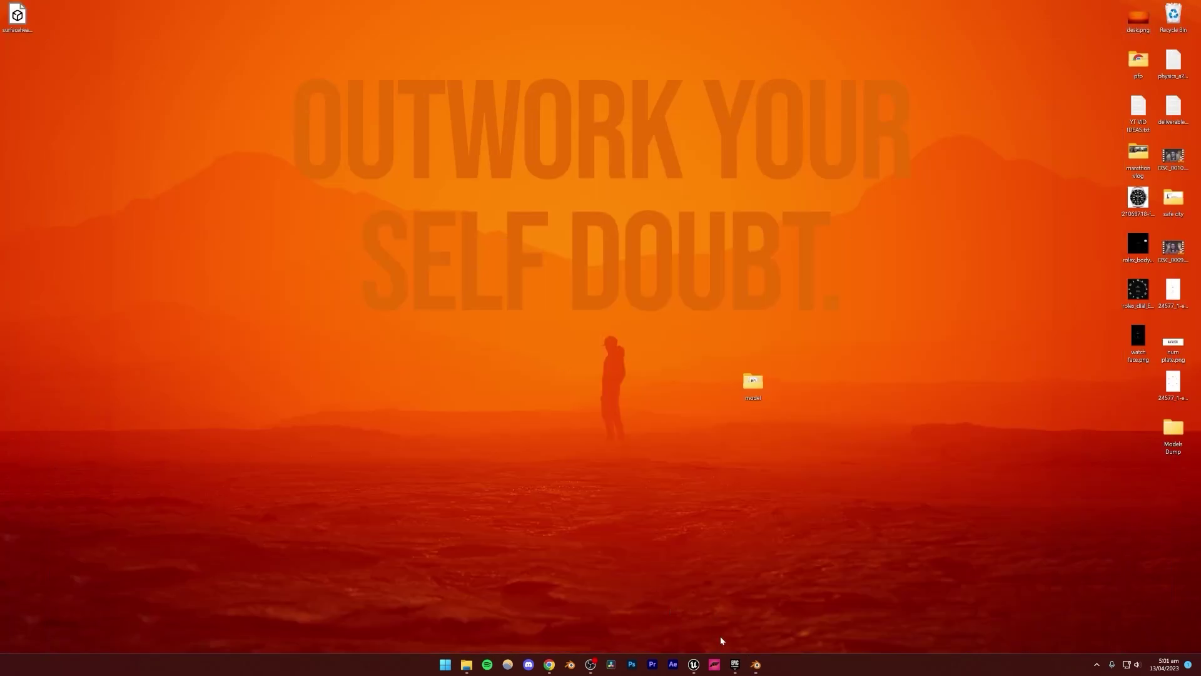
Back in Unreal, replace the desert map with a new Empty Level and begin saving it.
left_click(694, 665)
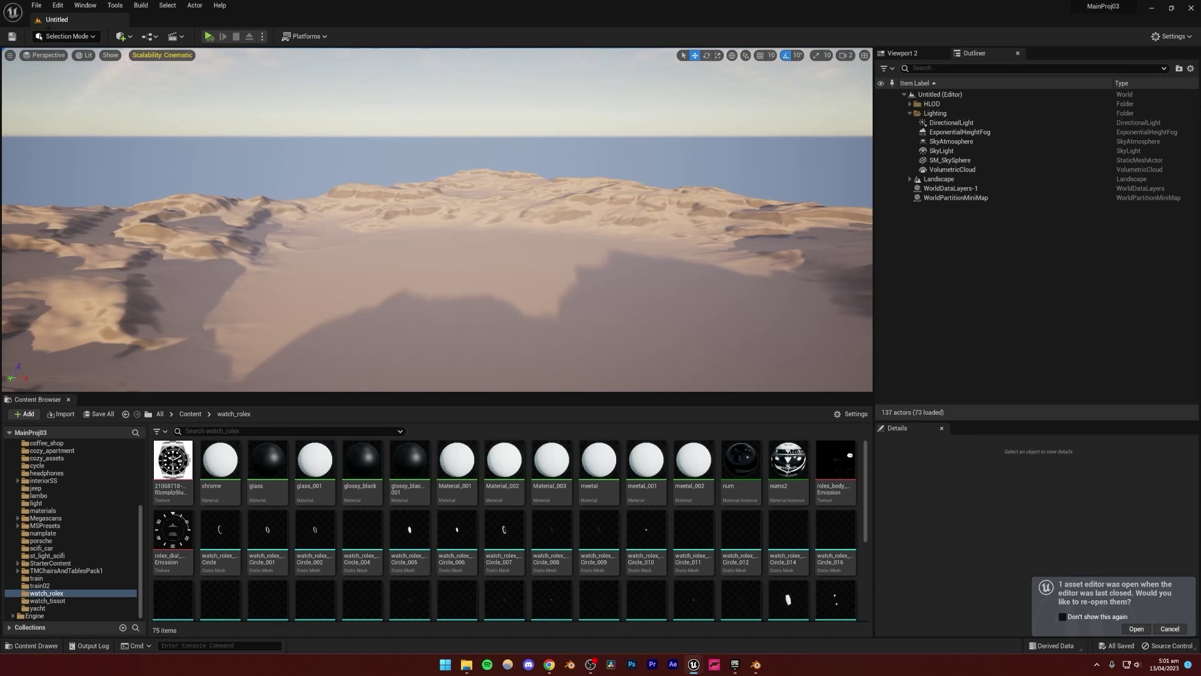
left_click(228, 107)
left_click(37, 5)
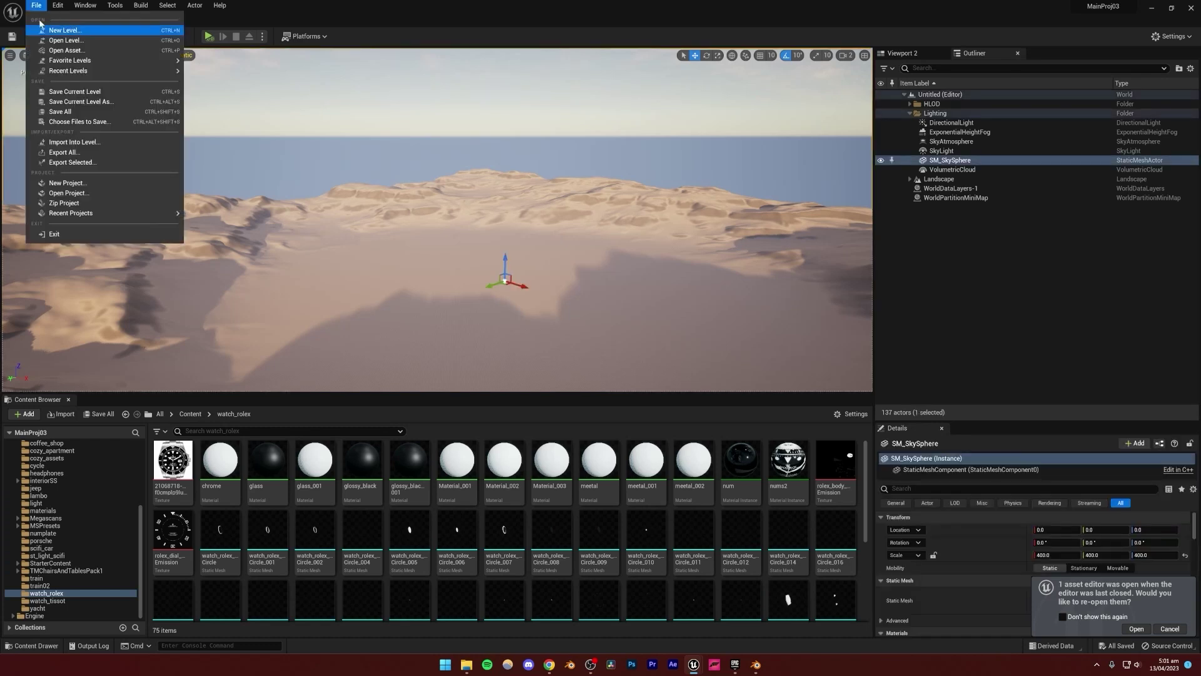
left_click(44, 30)
left_click(662, 282)
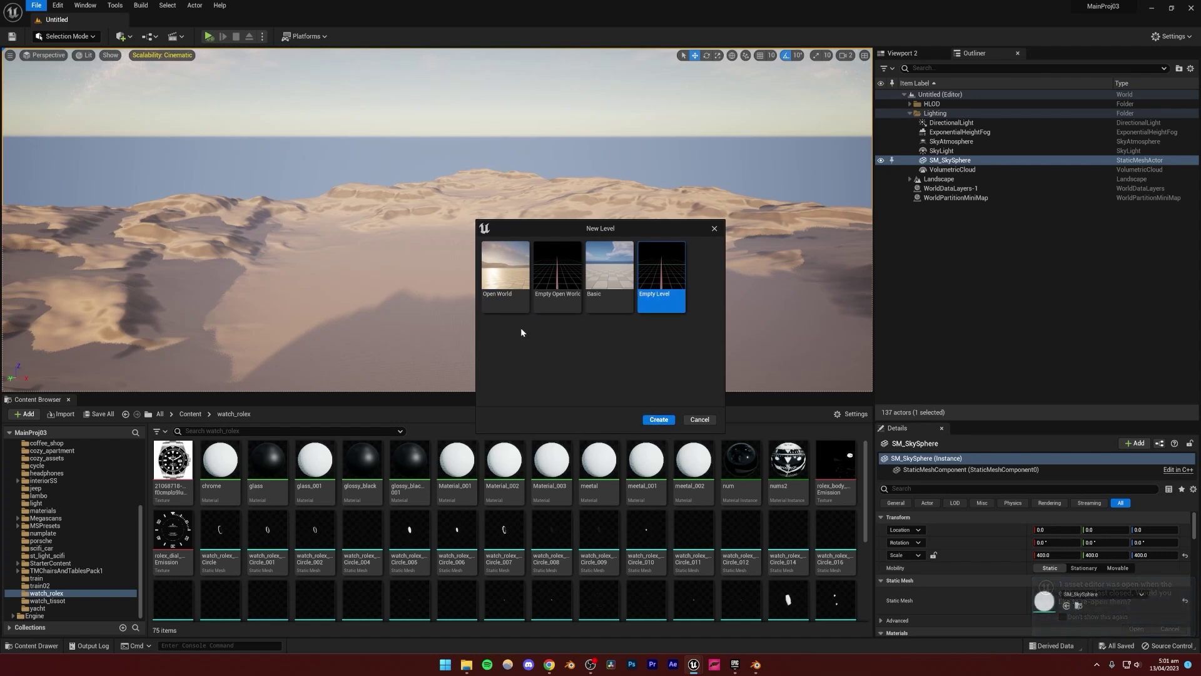
left_click(658, 419)
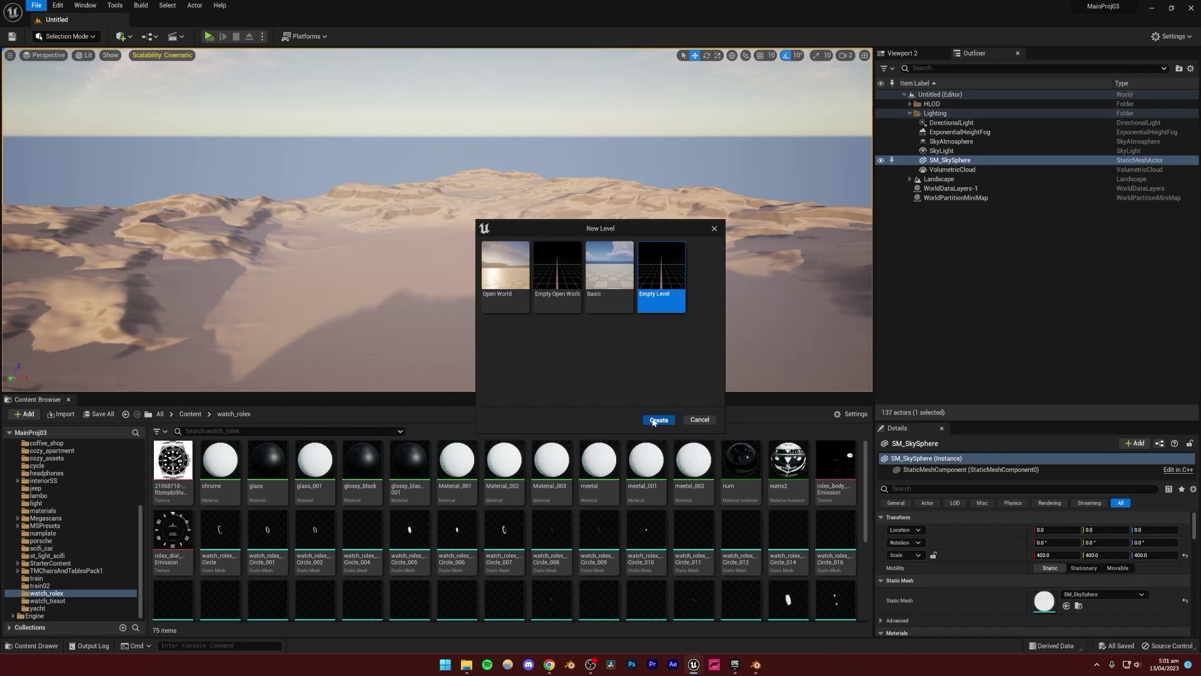
left_click_drag(514, 401, 457, 516)
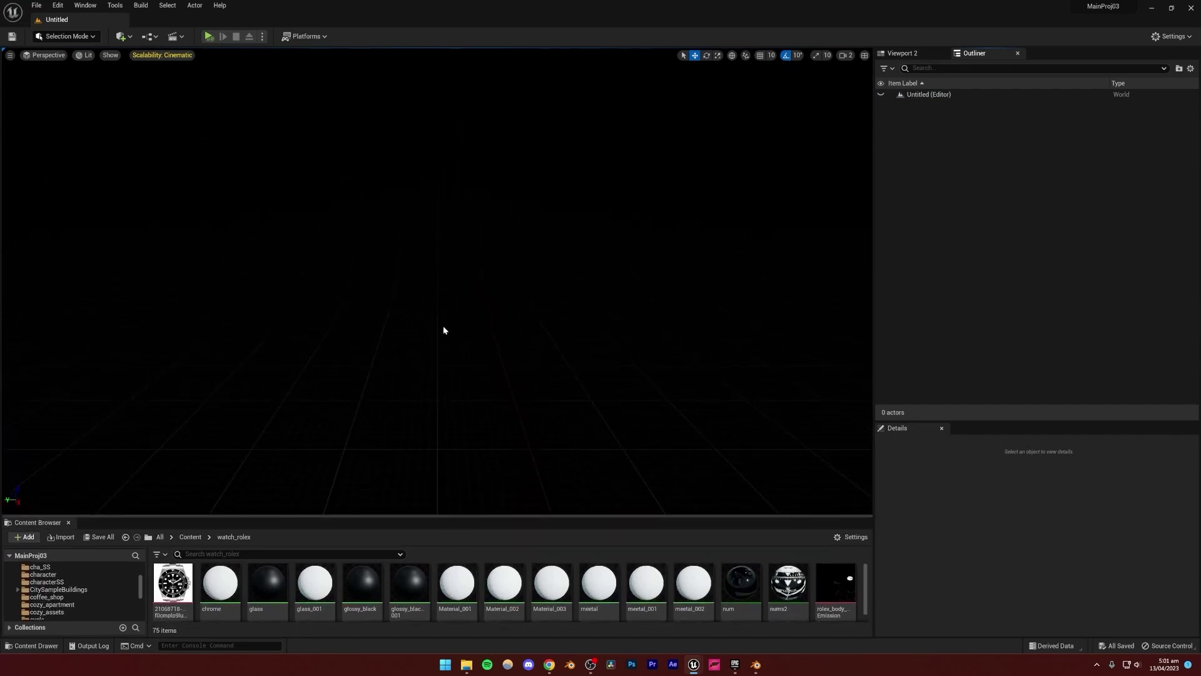
right_click_drag(444, 331, 419, 330)
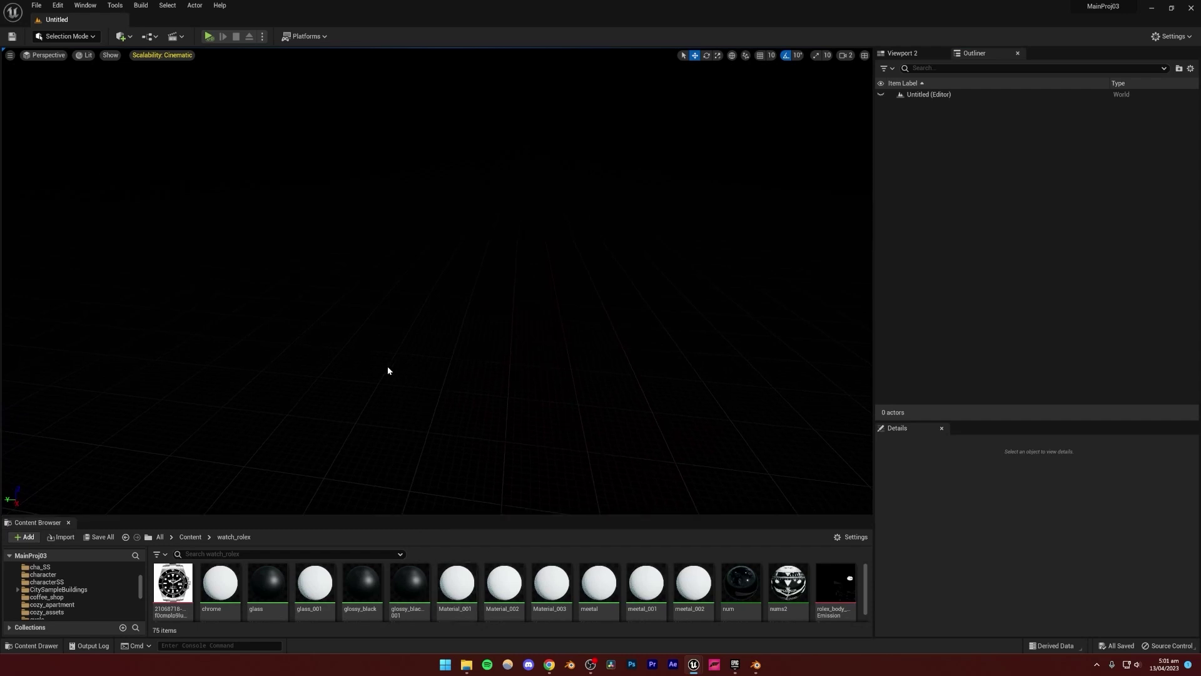
key("ctrl+s")
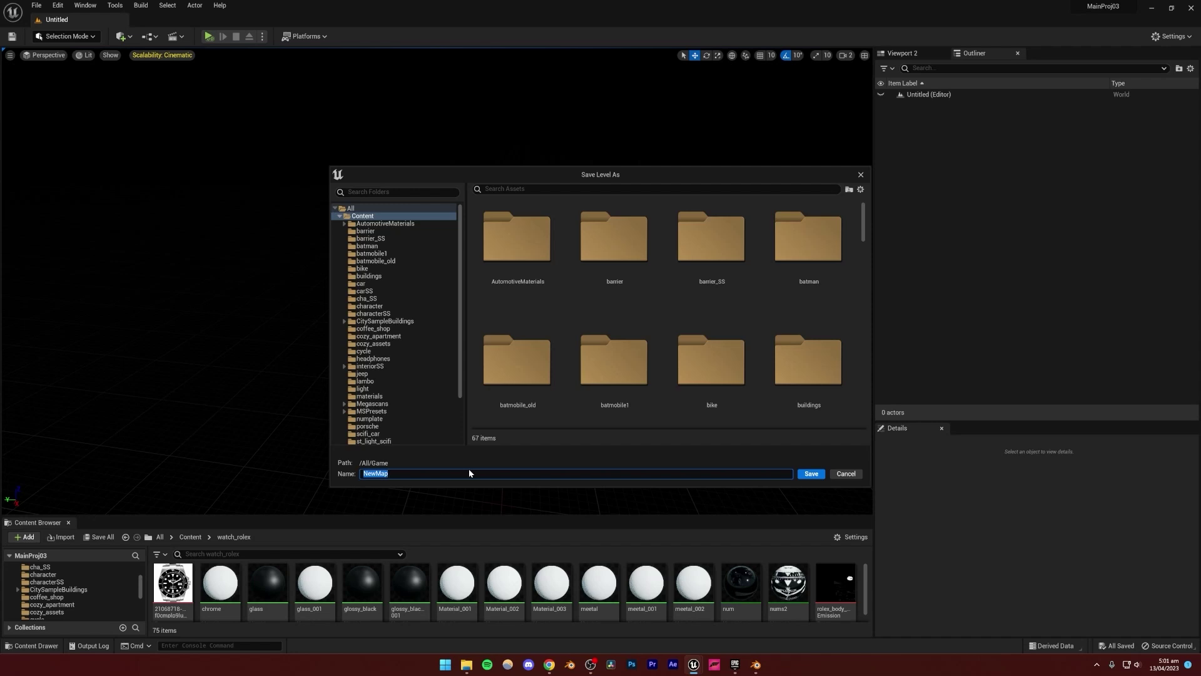
Save the level as Heaphones_Surface_SS and enlarge the Content Browser.
type("Heaphones_Surface_SS")
key("Return")
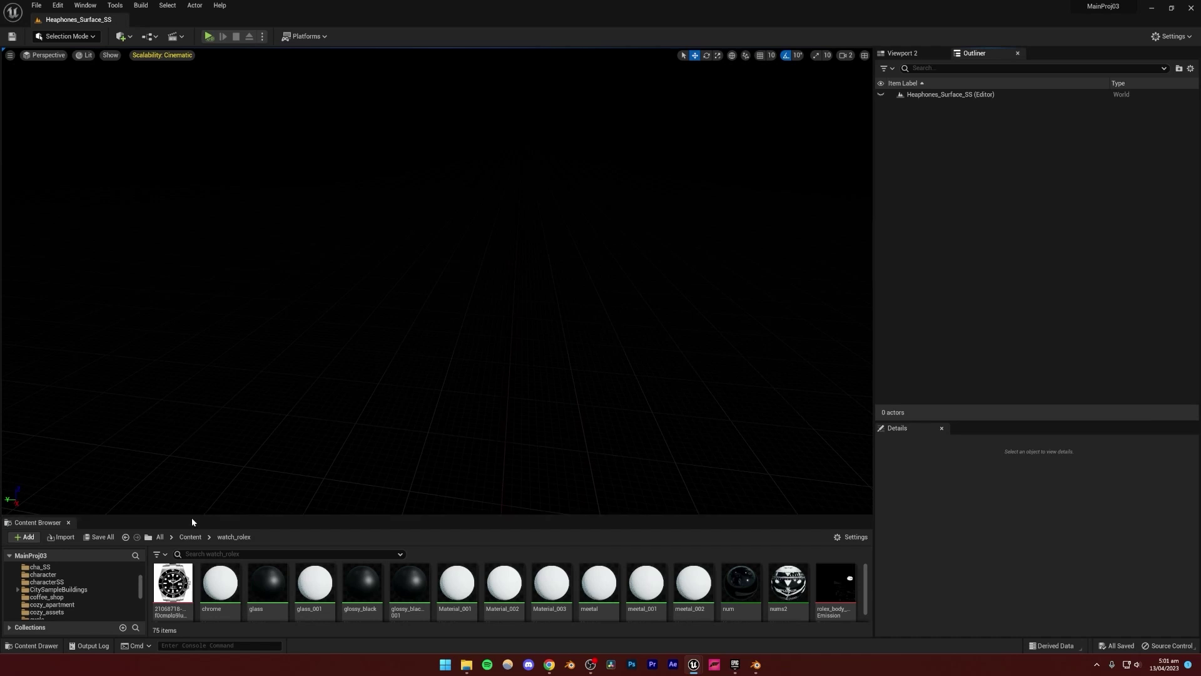
left_click_drag(193, 516, 196, 477)
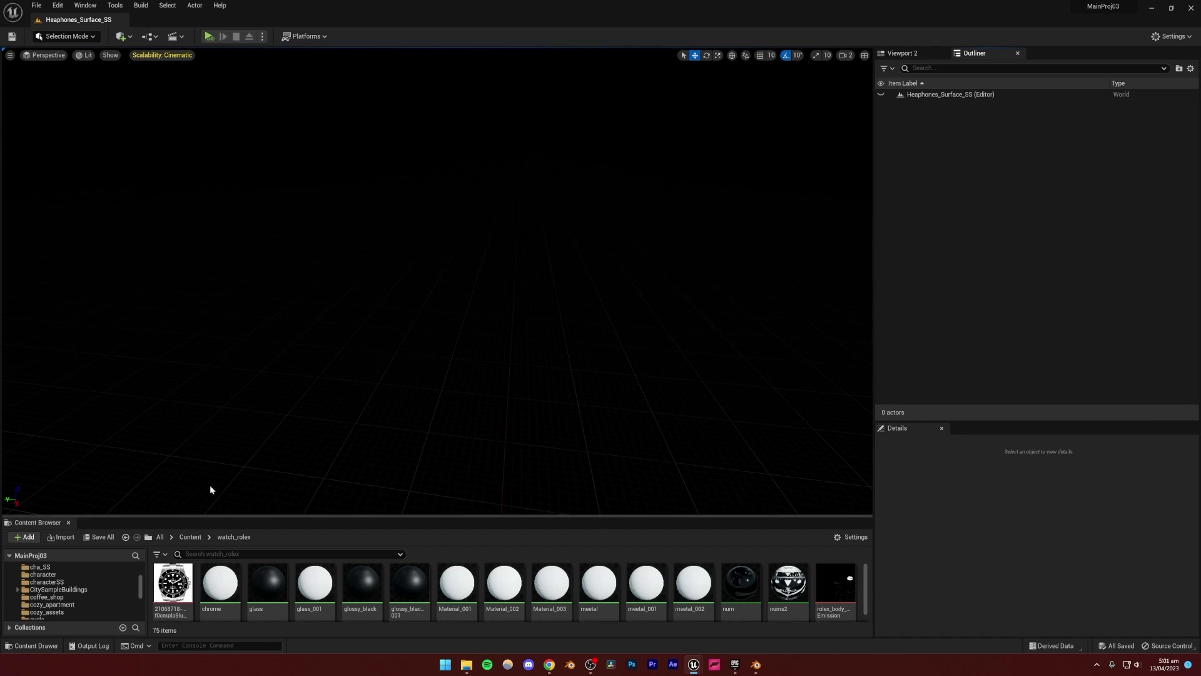
left_click_drag(233, 517, 246, 460)
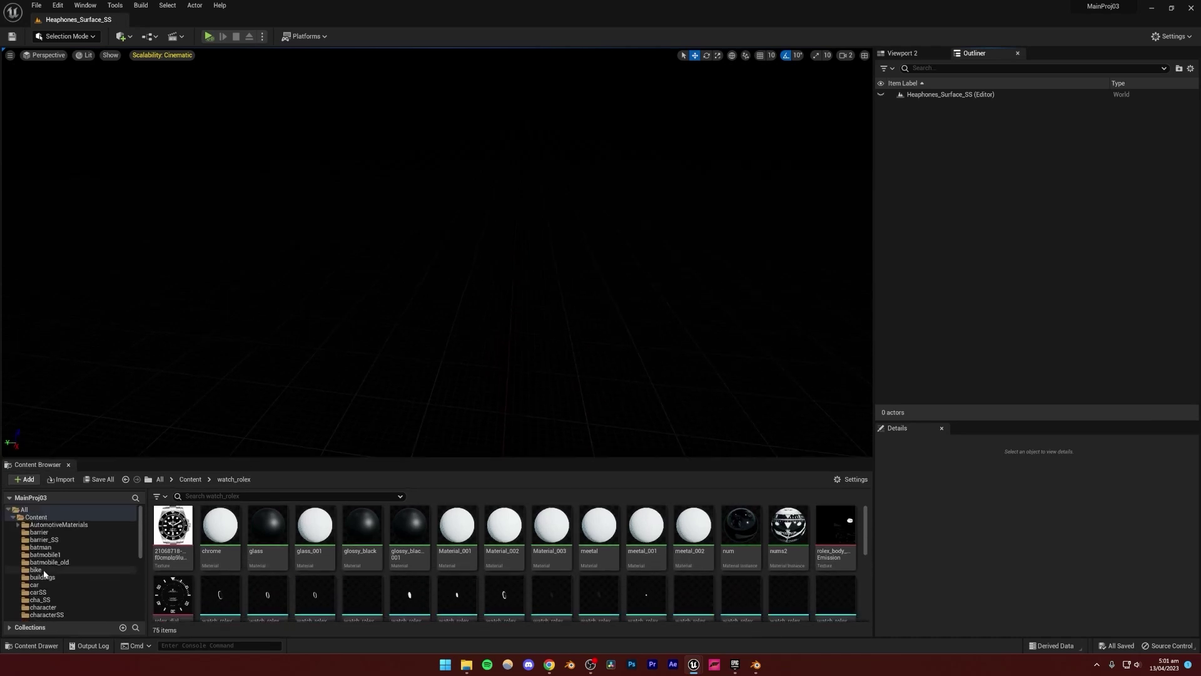
Create a surfaceSS folder under Content, then minimize the editor to show the desktop.
left_click(43, 518)
right_click(43, 518)
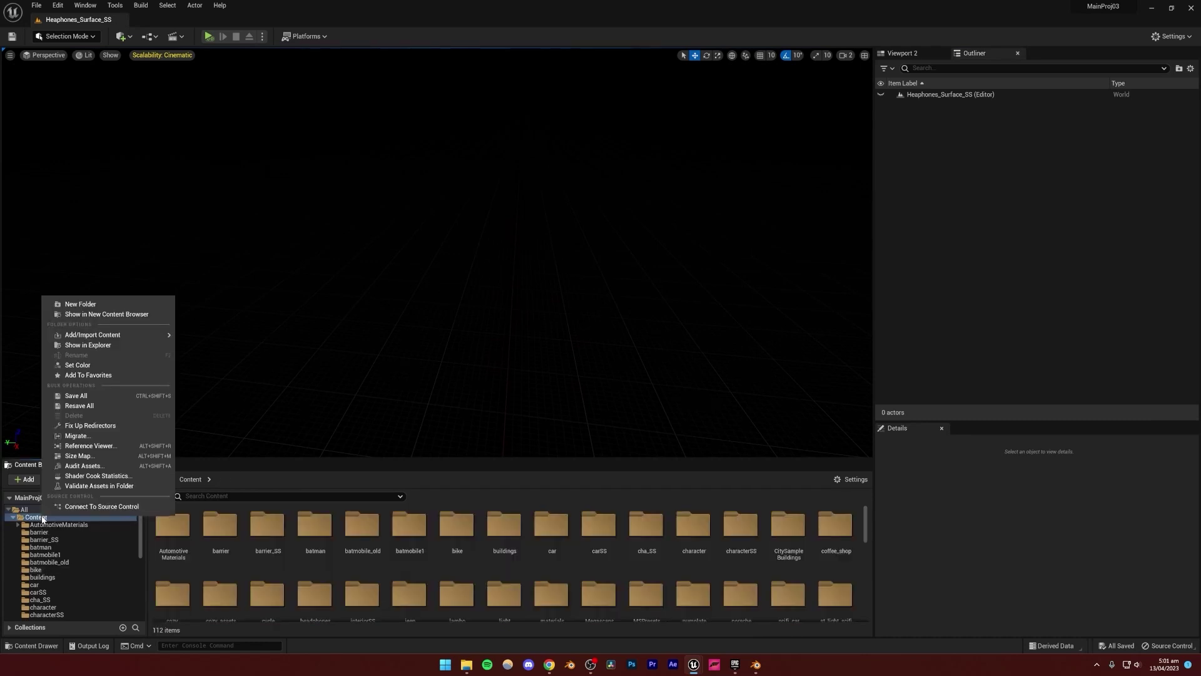
left_click(84, 305)
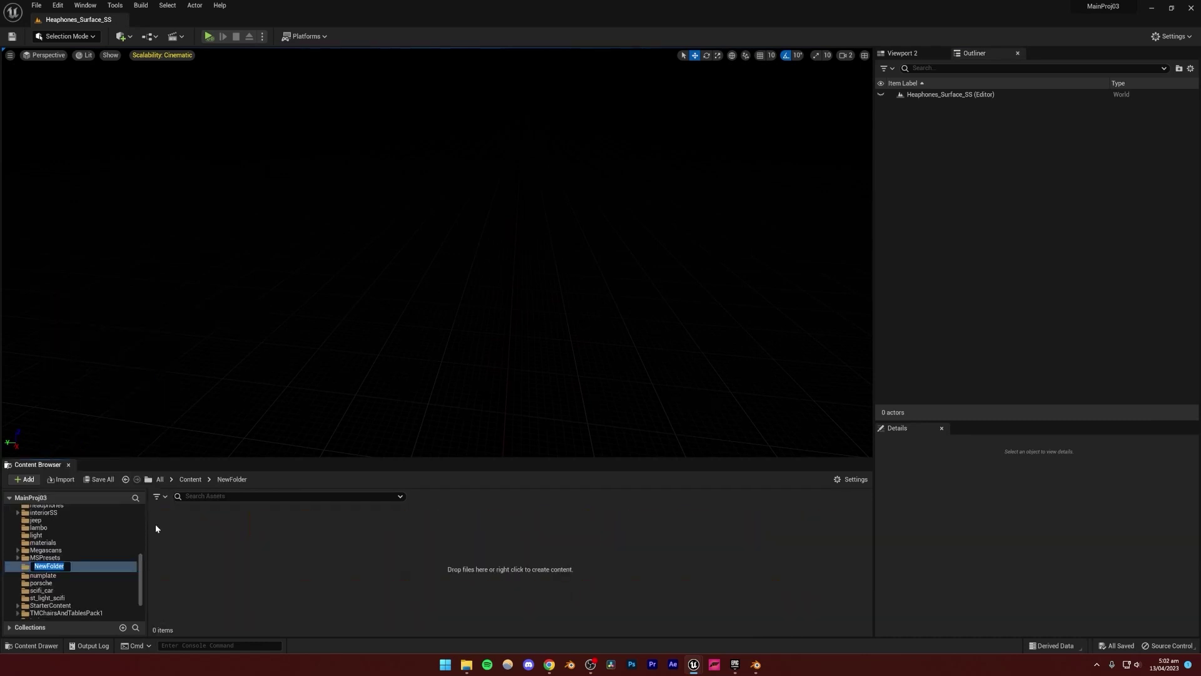
type("surfaceSS")
key("Return")
scroll(94, 547, "down", 2)
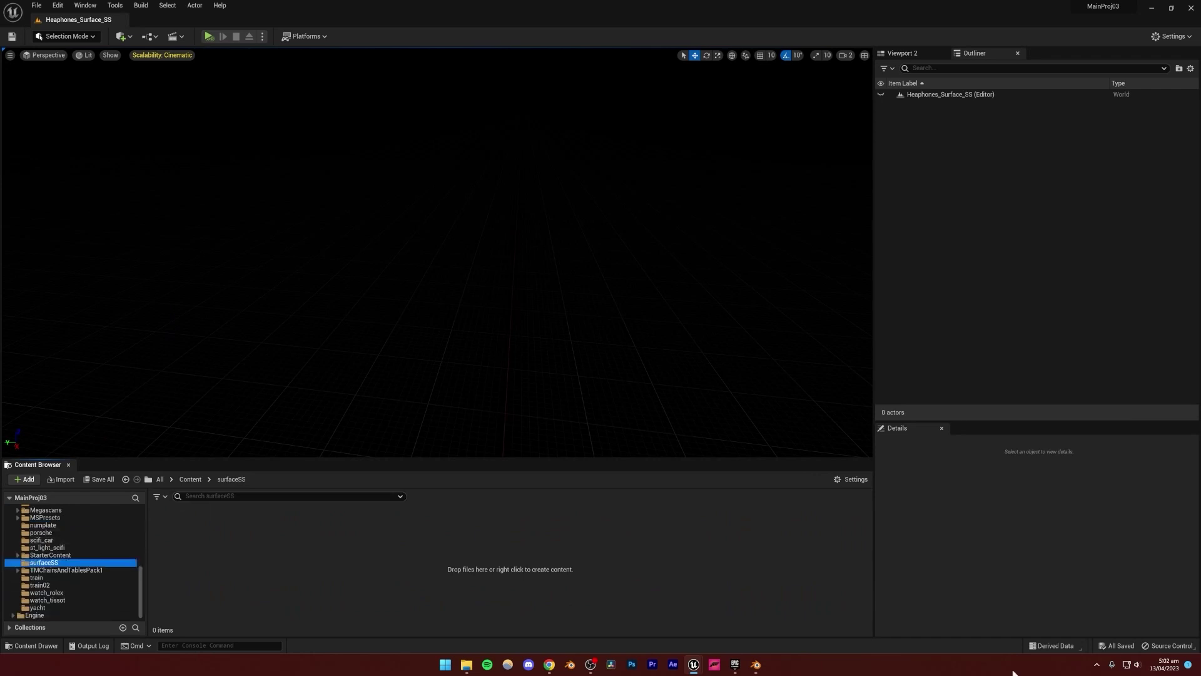
key("super+d")
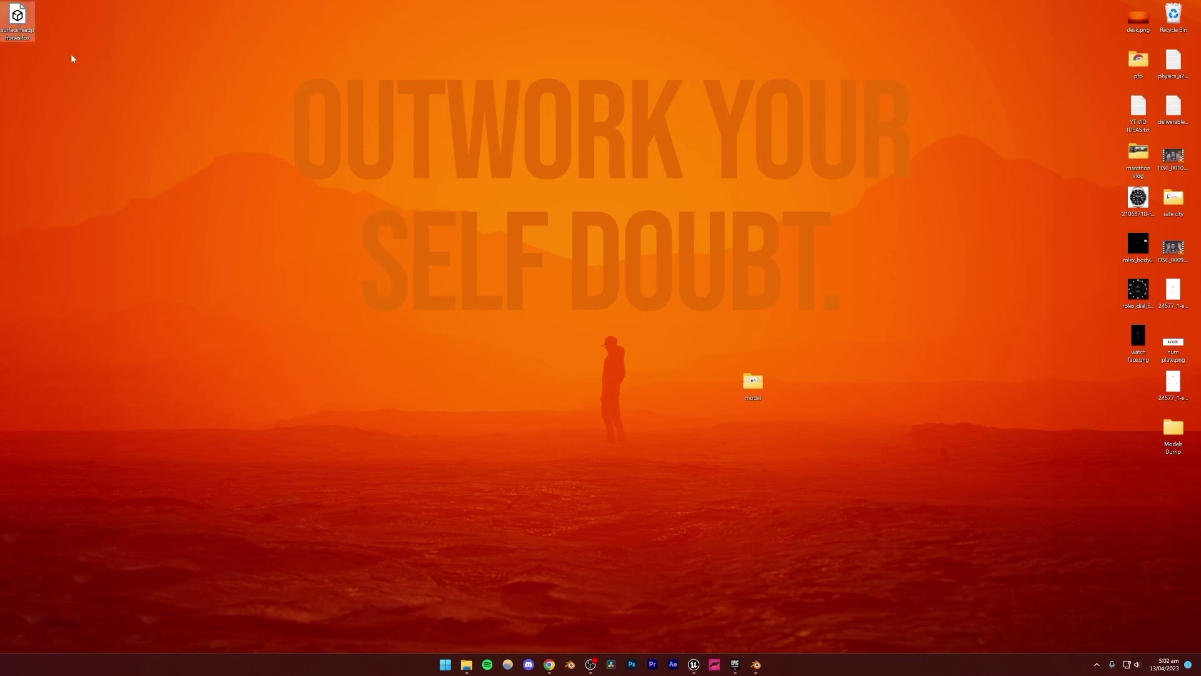
Drag surfaceheadphones.fbx from the desktop into the surfaceSS folder and import all its meshes.
left_click(19, 19)
left_click_drag(23, 22, 478, 570)
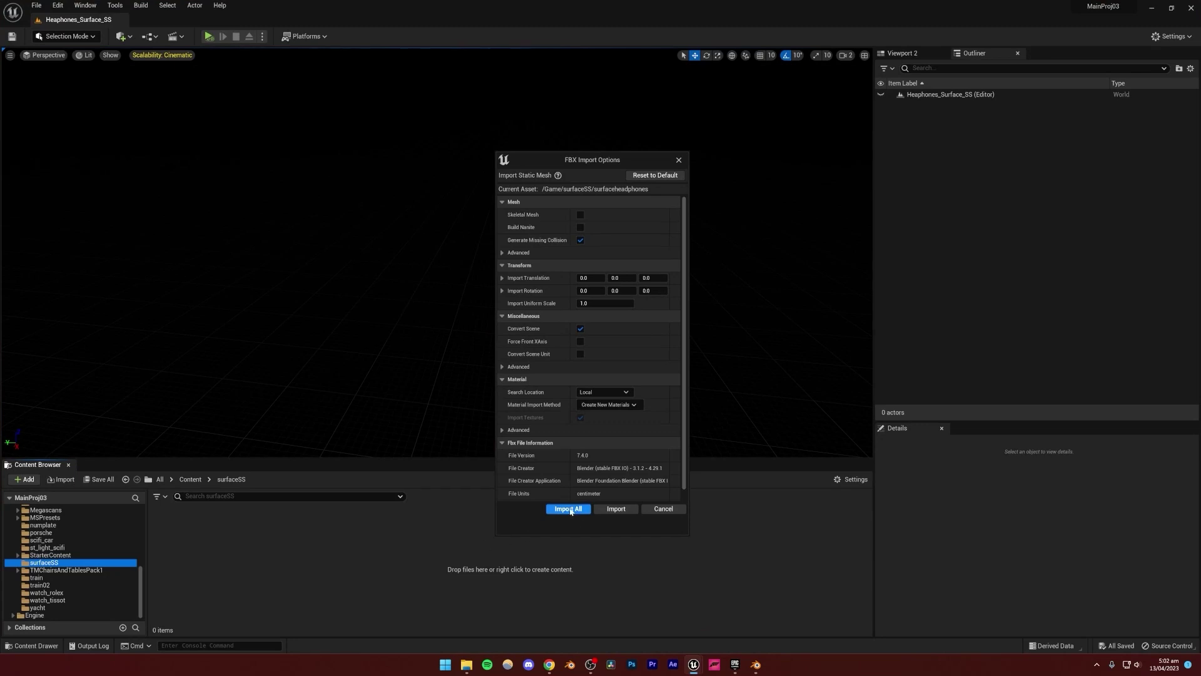
scroll(542, 300, "down", 1)
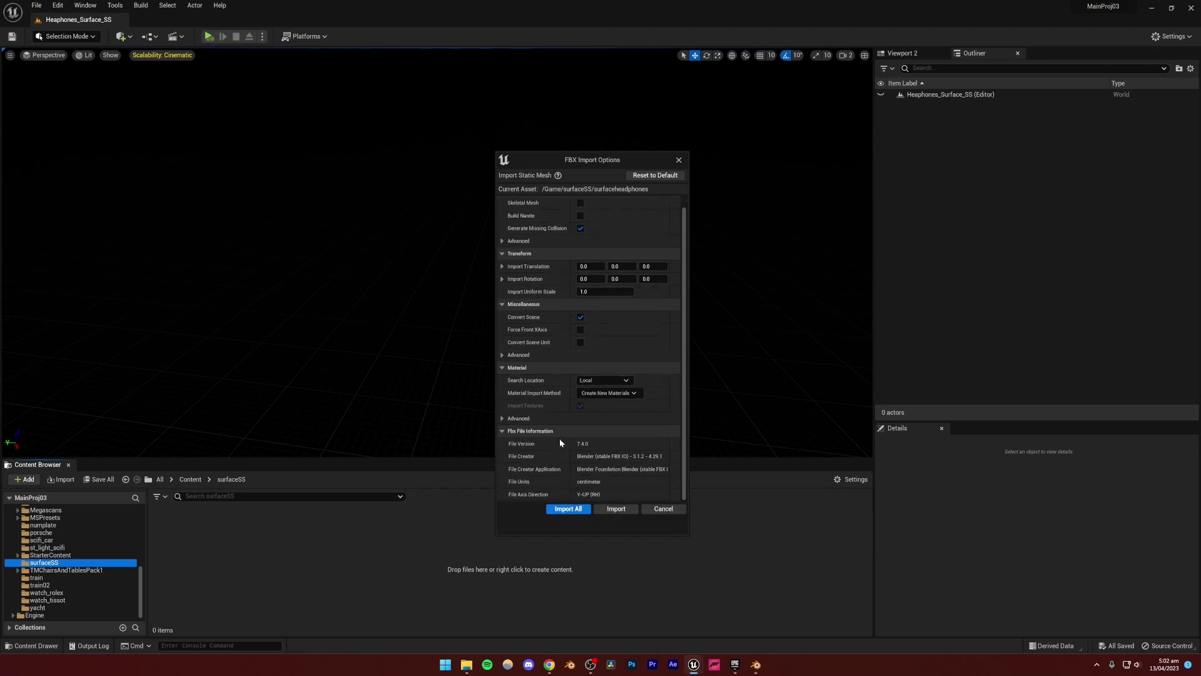
left_click(568, 508)
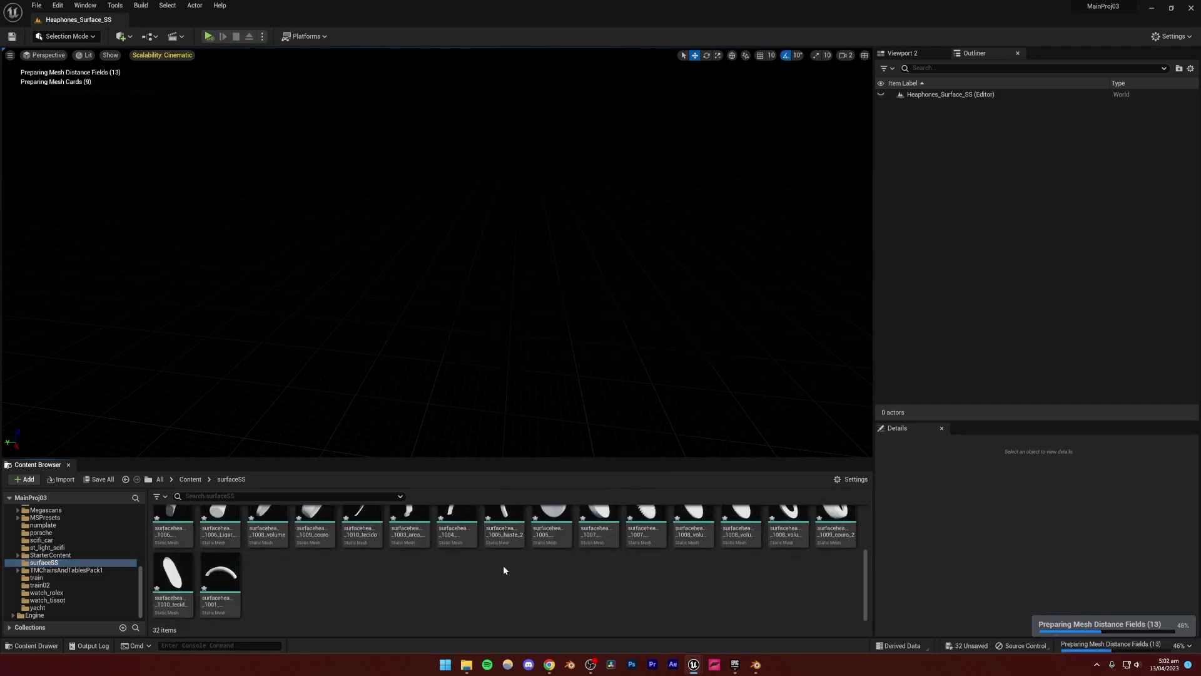
Select all 22 headphone static meshes and drop them into the level.
scroll(531, 584, "down", 2)
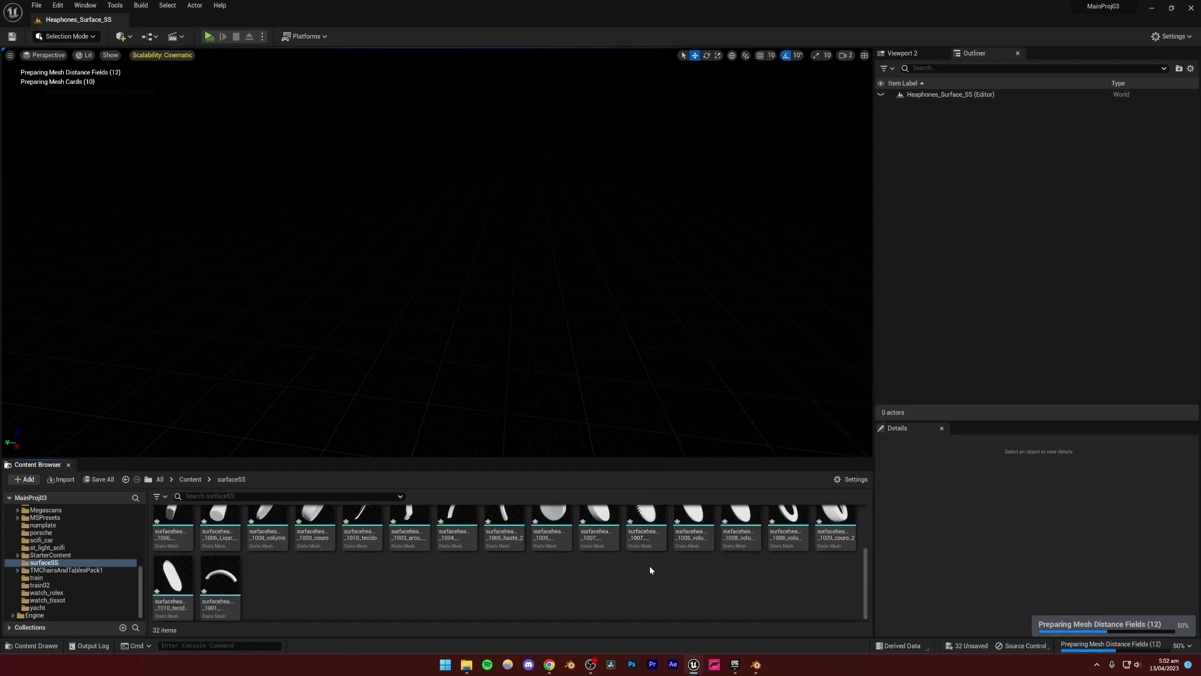
scroll(649, 566, "up", 2)
left_click(637, 534)
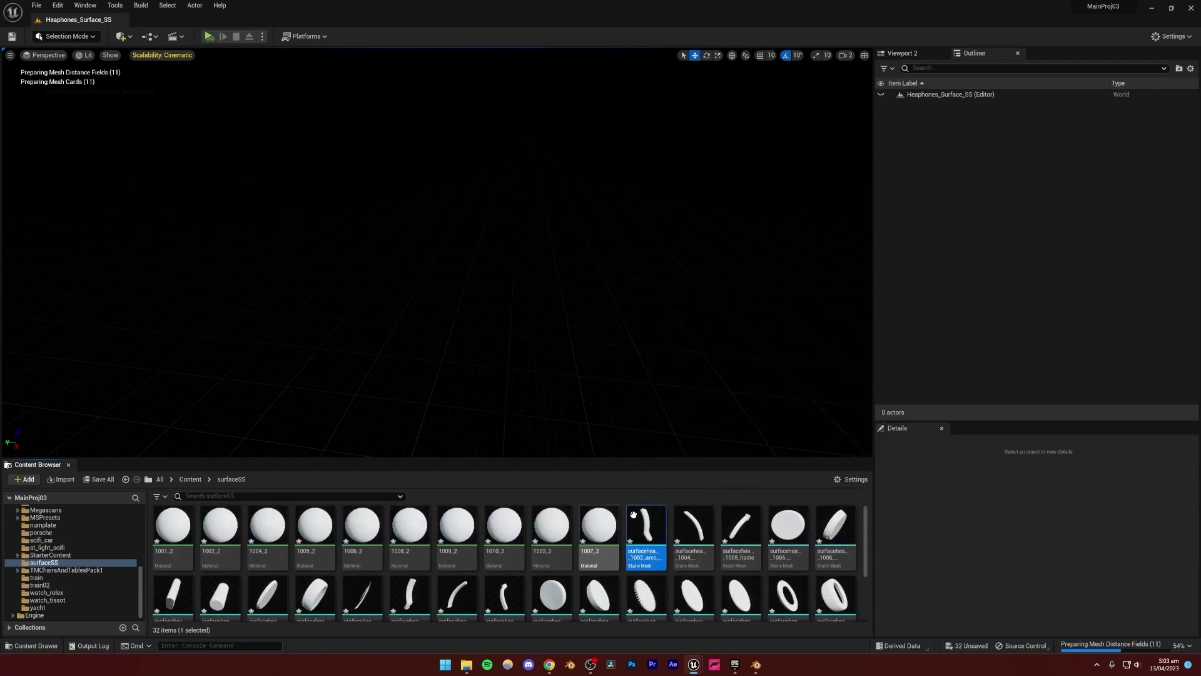
scroll(637, 534, "down", 3)
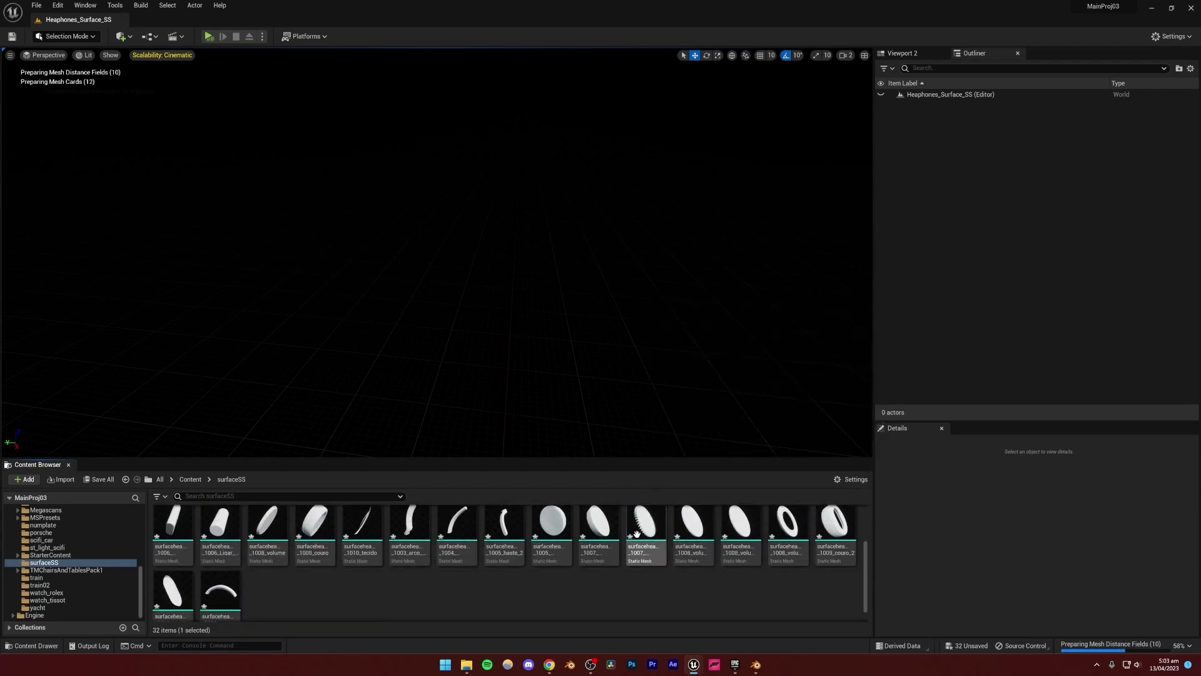
left_click(215, 583, "shift")
scroll(759, 597, "up", 3)
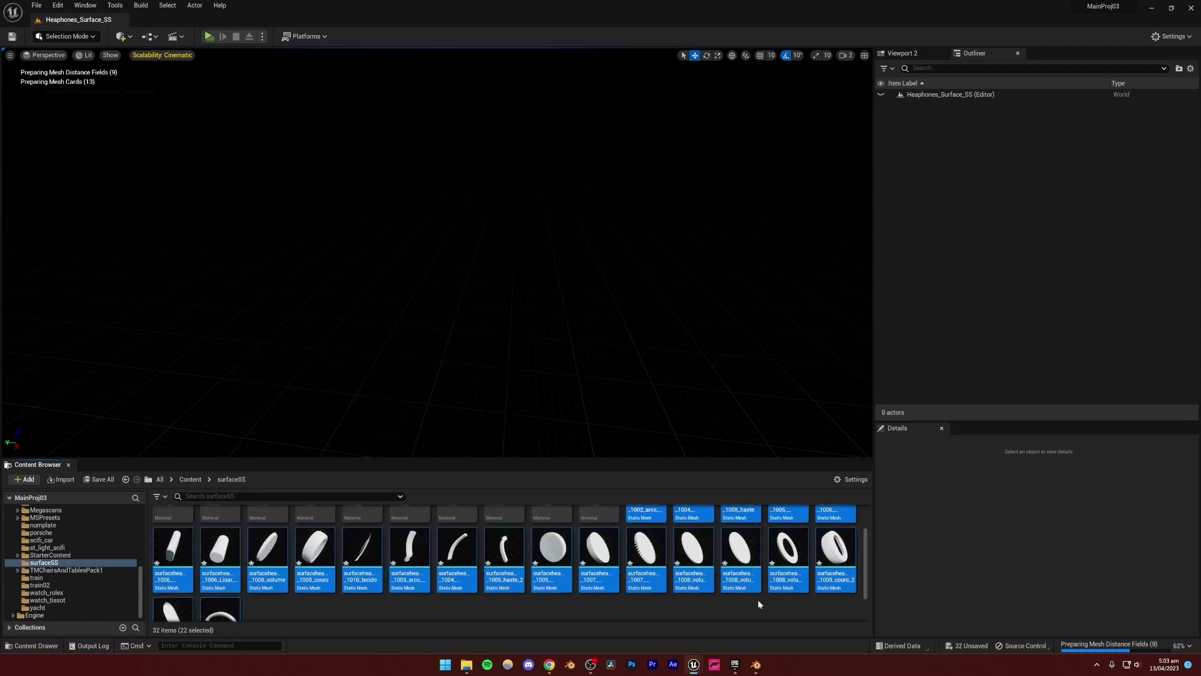
left_click_drag(647, 538, 525, 368)
Shrink the placed headphone meshes down to a 0.058462 scale.
right_click_drag(526, 367, 710, 363)
mouse_move(719, 272)
right_mouse_down()
mouse_move(631, 273)
mouse_move(719, 271)
right_mouse_up()
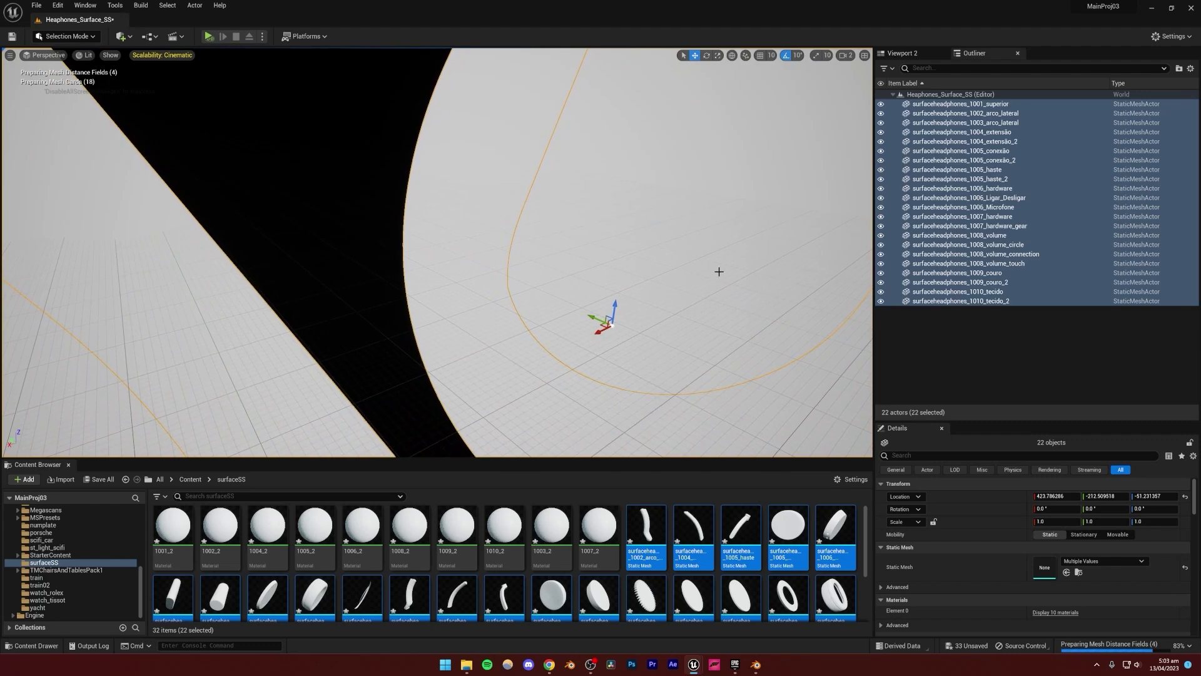
left_click(717, 55)
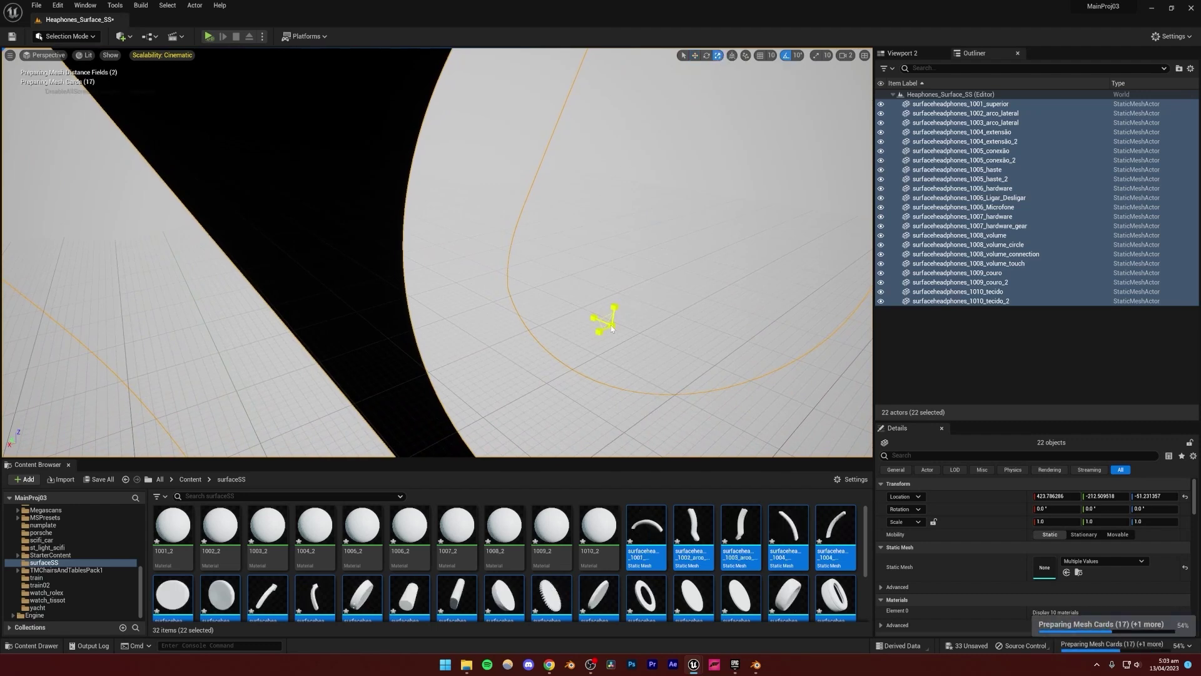
left_click_drag(612, 328, 510, 429)
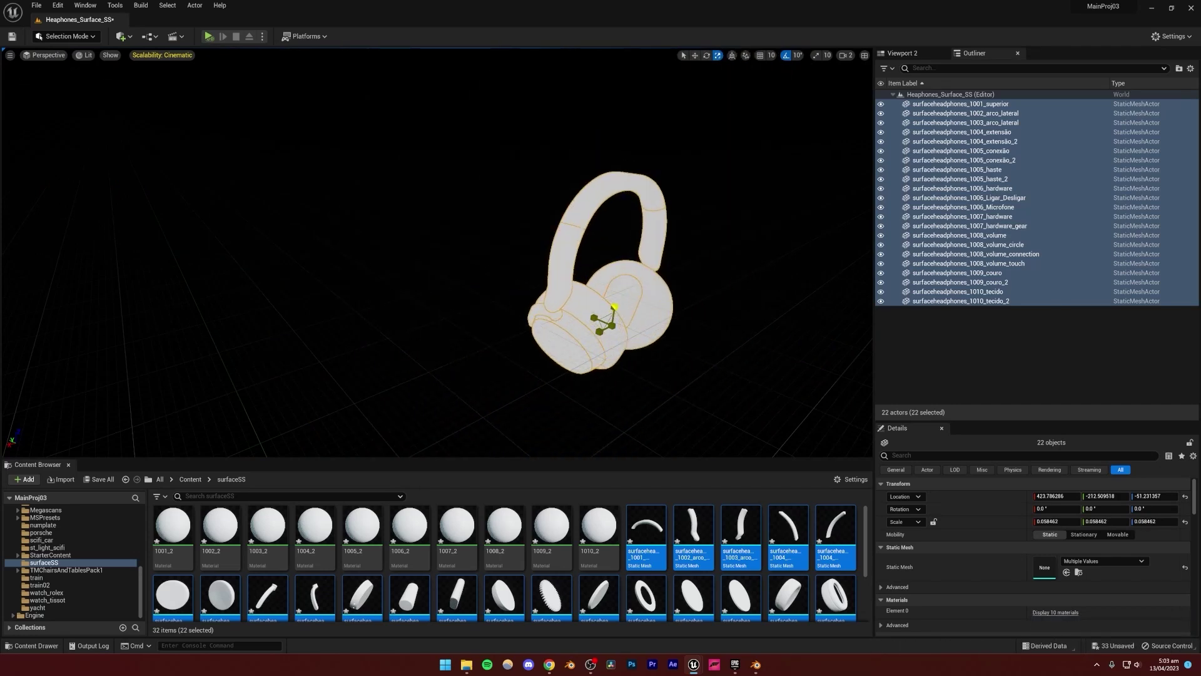
Deselect the parts, frame the whole headphones and save the level.
key("Escape")
right_click_drag(510, 281, 354, 272)
scroll(663, 200, "down", 5)
key("ctrl+s")
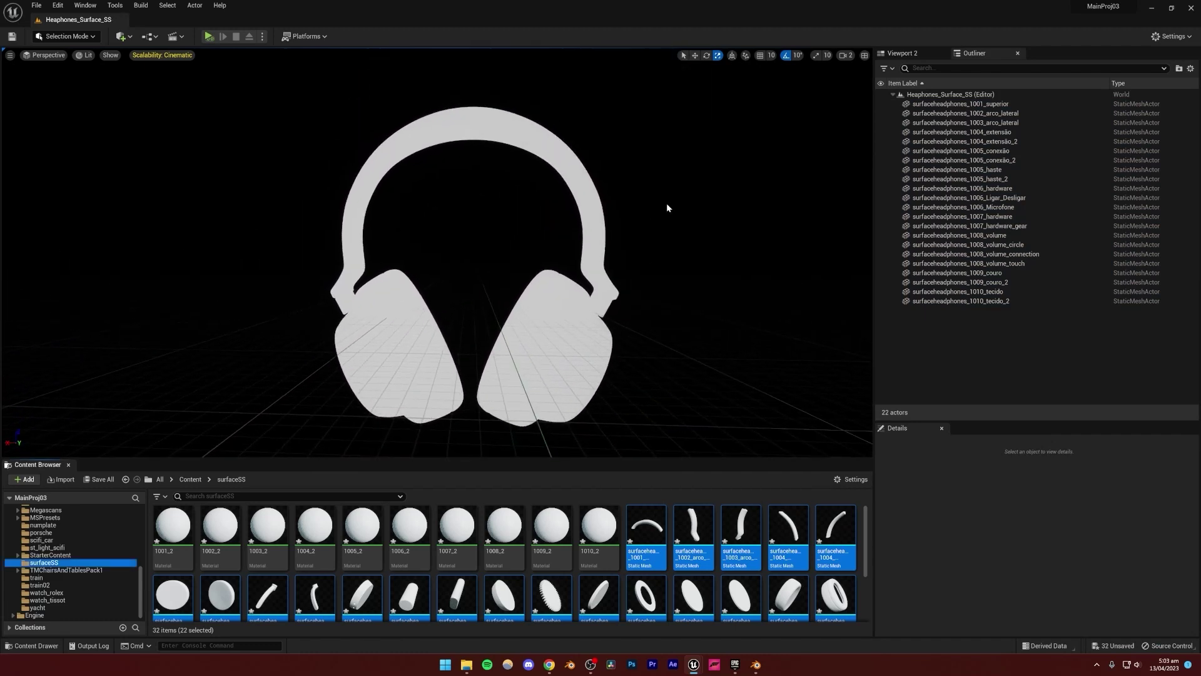
Use the Env. Light Mixer to add a sky light, directional sun, sky atmosphere, volumetric clouds and height fog.
left_click(57, 6)
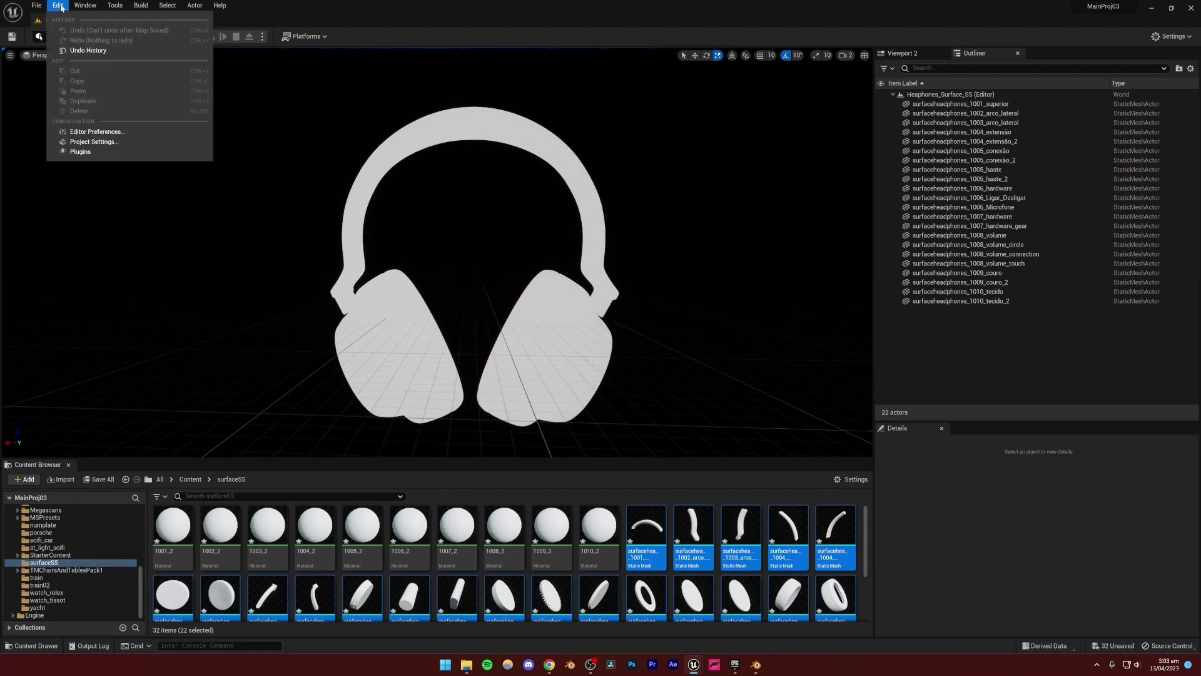
mouse_move(82, 6)
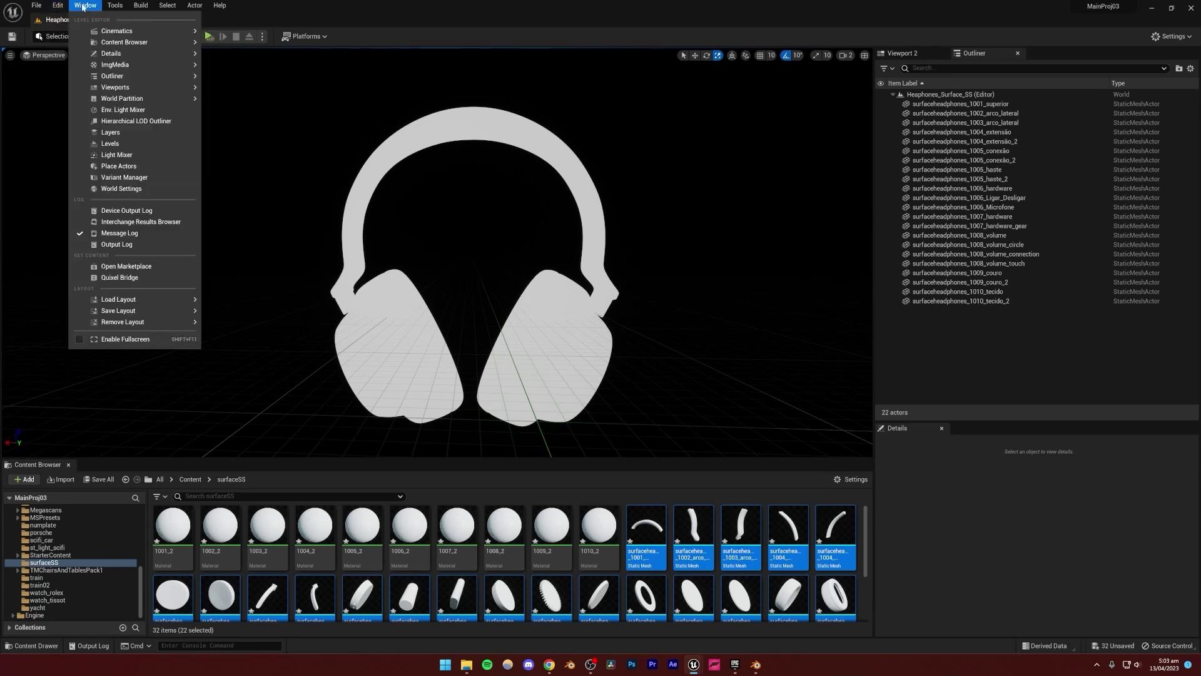
left_click(119, 110)
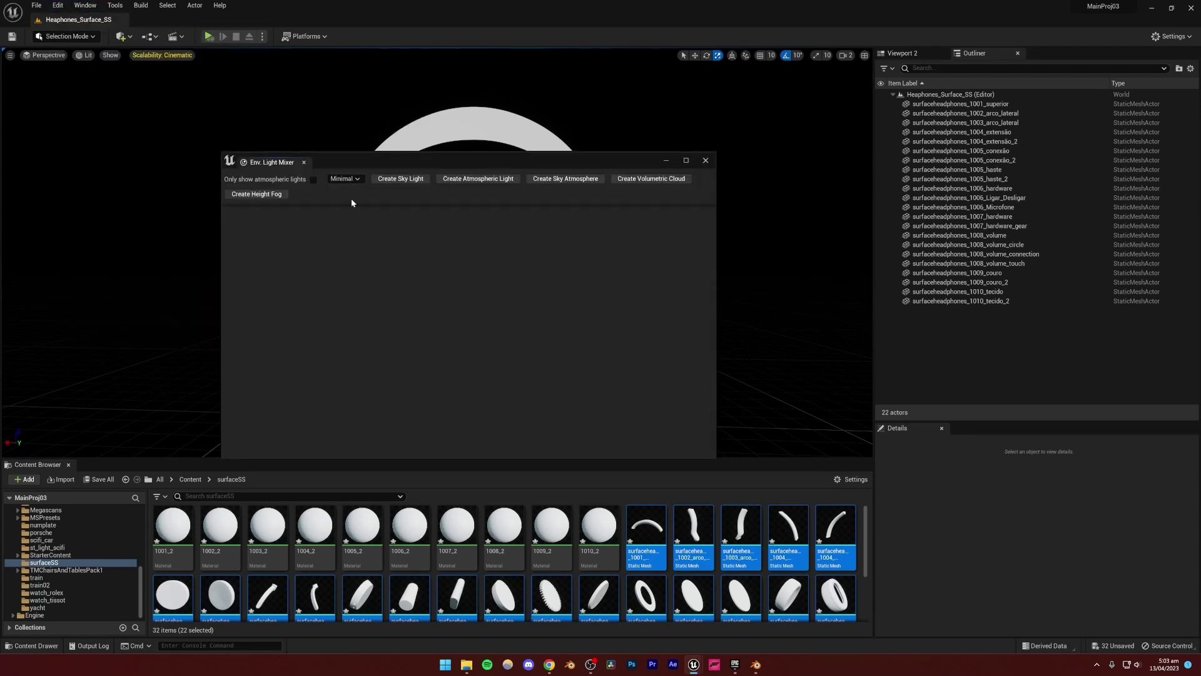
left_click_drag(423, 162, 642, 302)
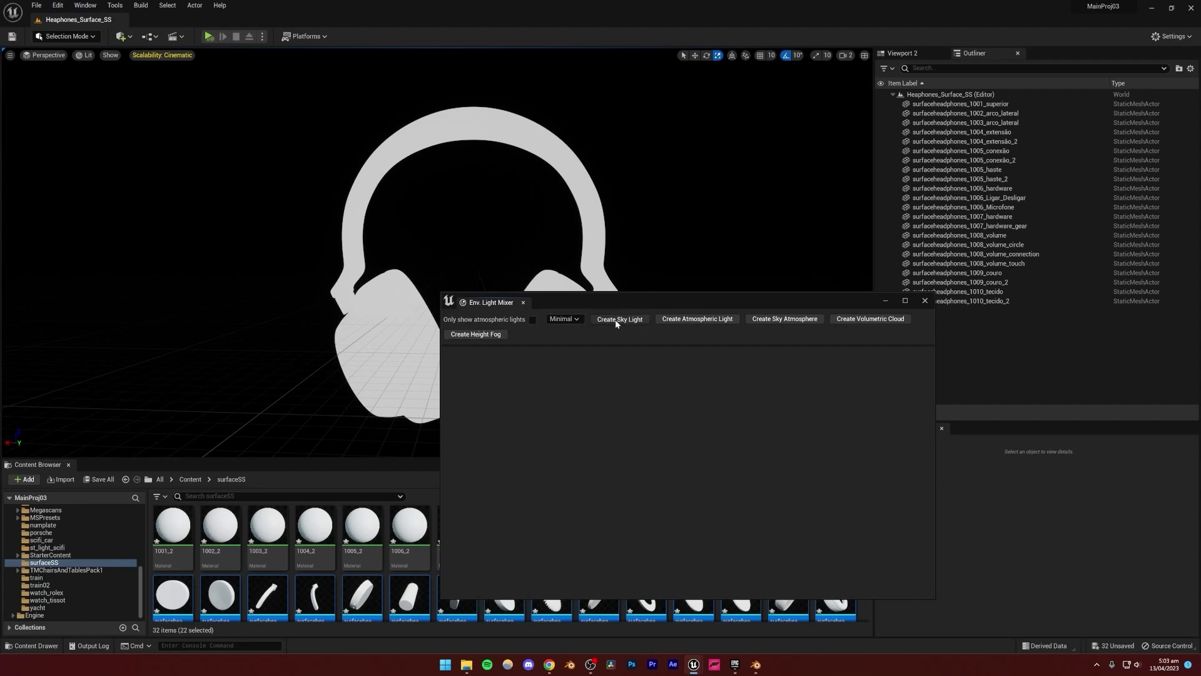
left_click(616, 322)
left_click(616, 321)
left_click(615, 319)
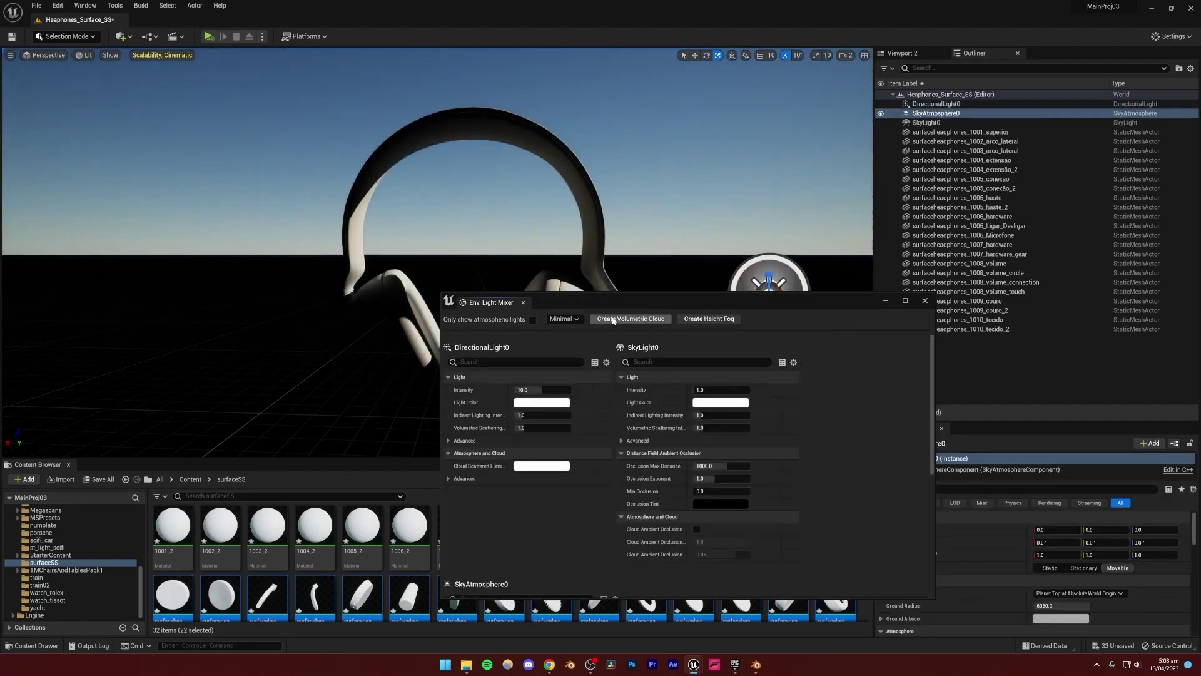
left_click(613, 319)
left_click(608, 318)
left_click(924, 300)
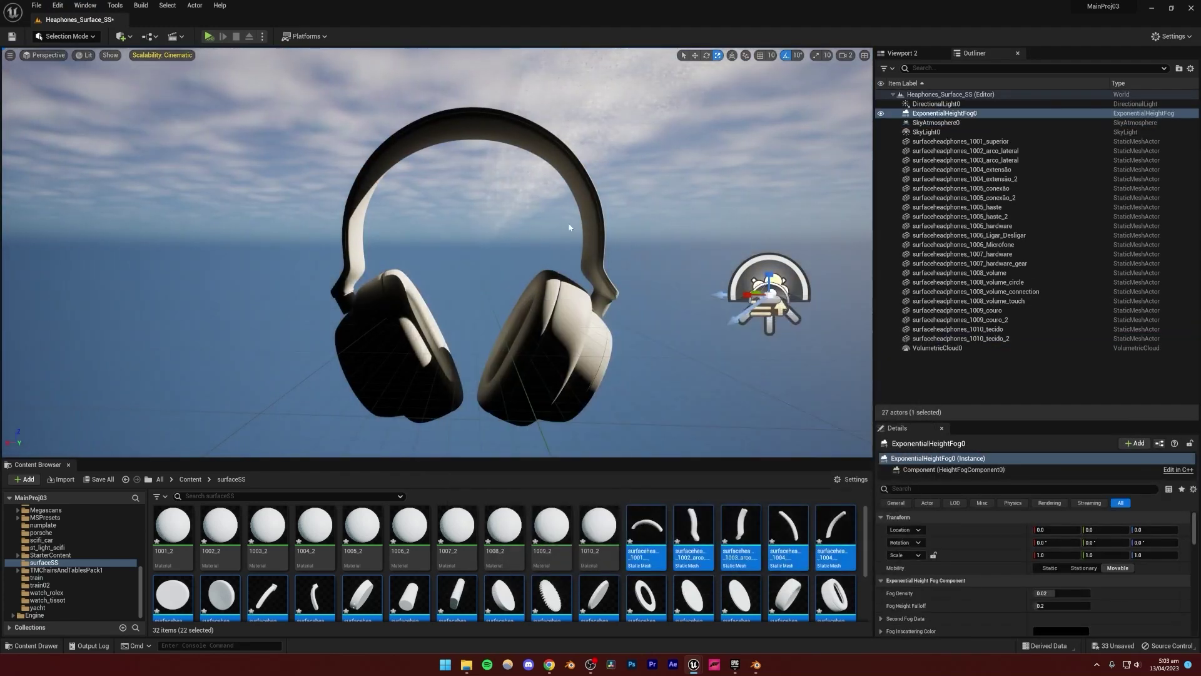
Turn on Real Time Capture for SkyLight0 and view the newly lit headphones.
left_click(607, 231)
key("w")
right_click_drag(551, 304, 231, 324)
key("d")
key("s")
left_click_drag(385, 310, 561, 314, "alt")
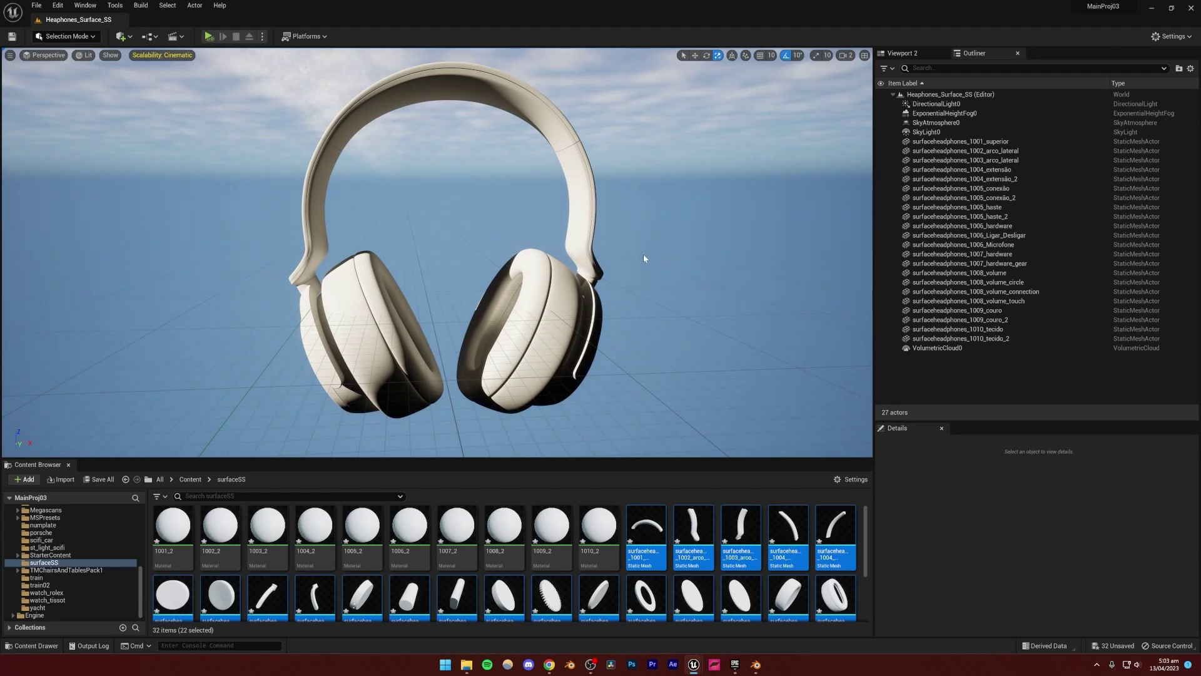
left_click(921, 133)
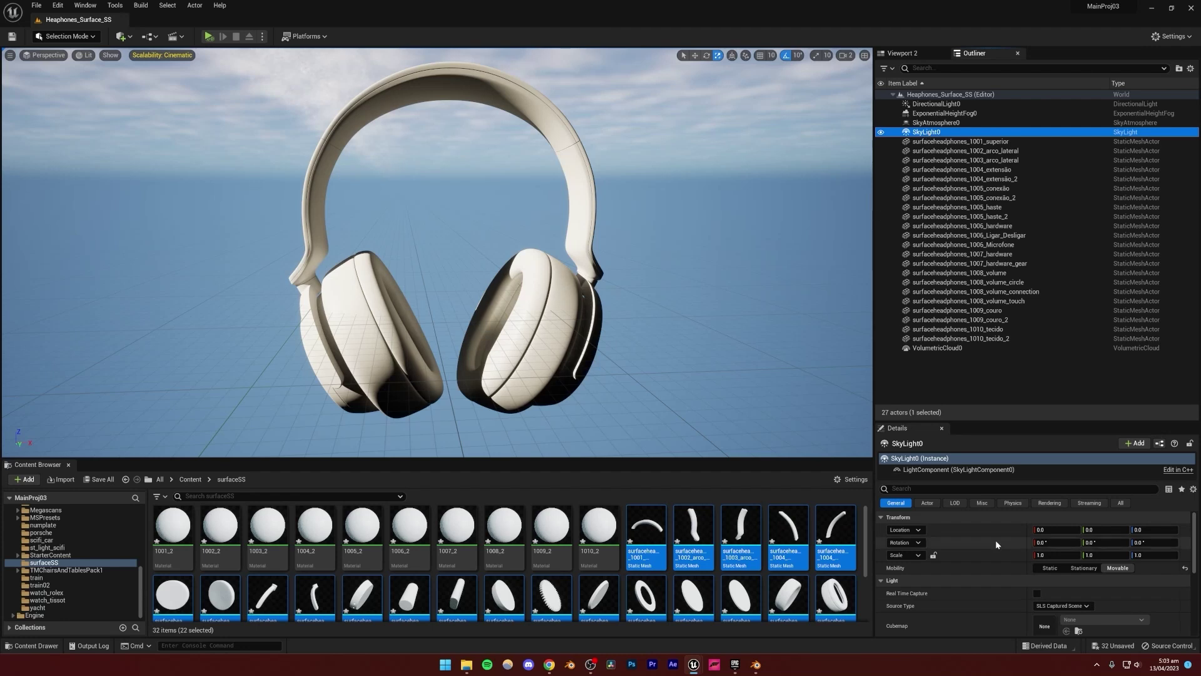
left_click(1037, 594)
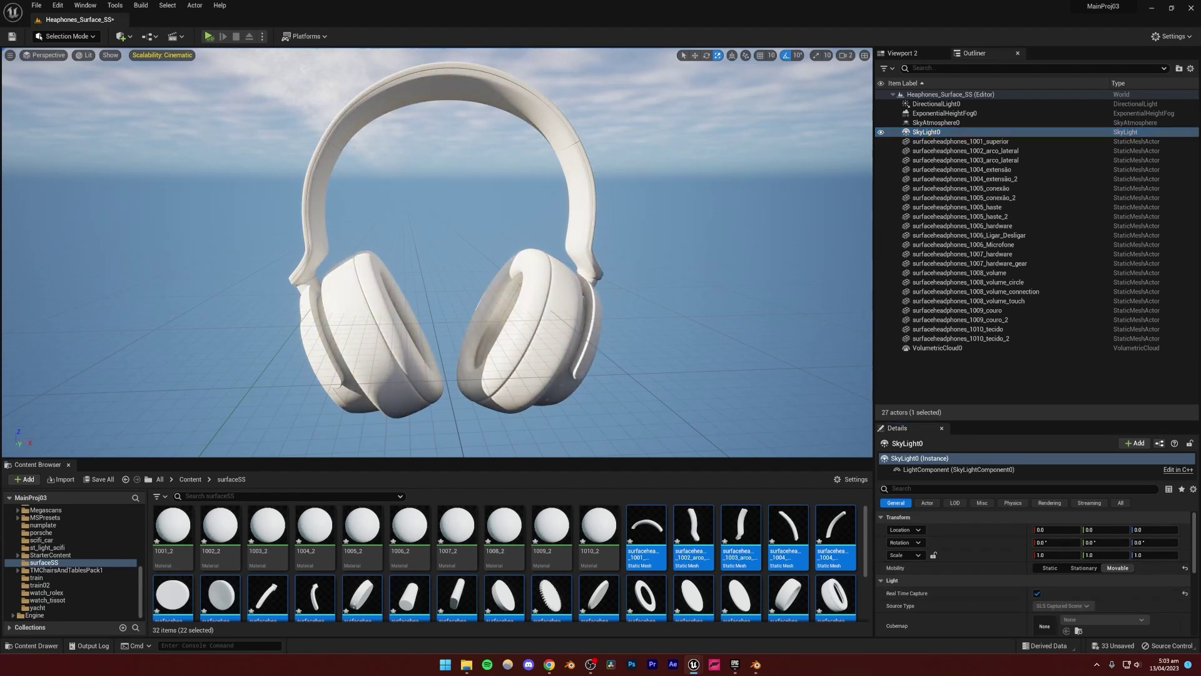
key("Escape")
mouse_move(526, 294)
right_mouse_down()
mouse_move(741, 291)
mouse_move(539, 289)
right_mouse_up()
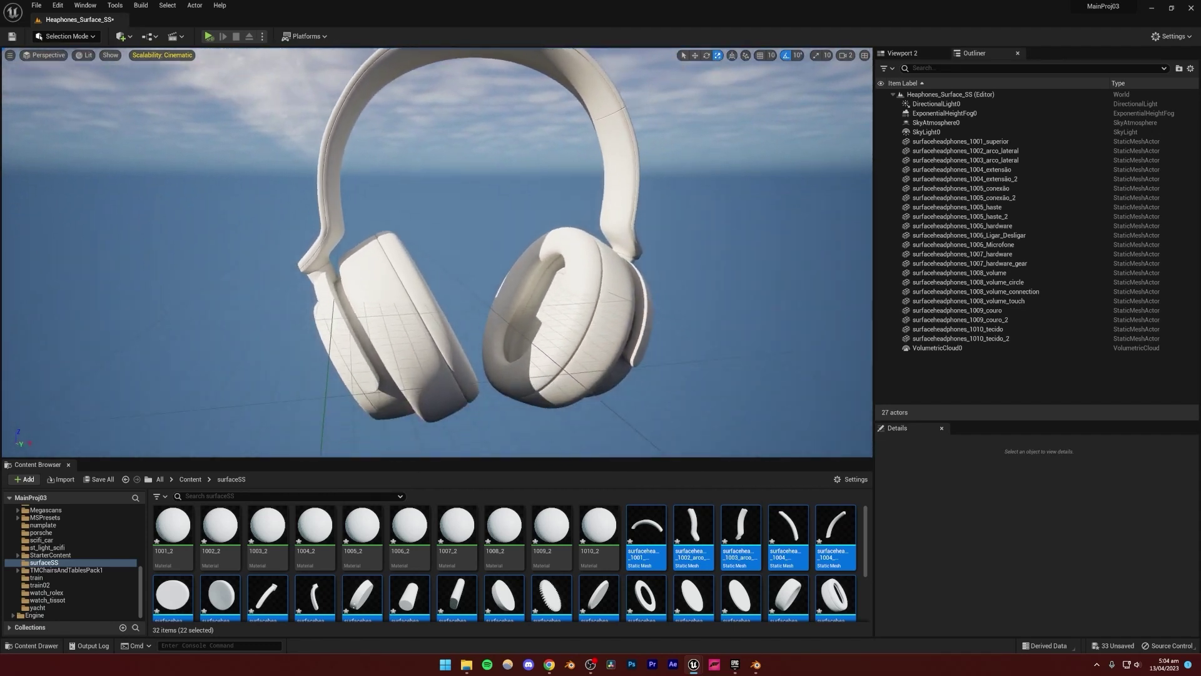
right_click_drag(413, 212, 395, 223)
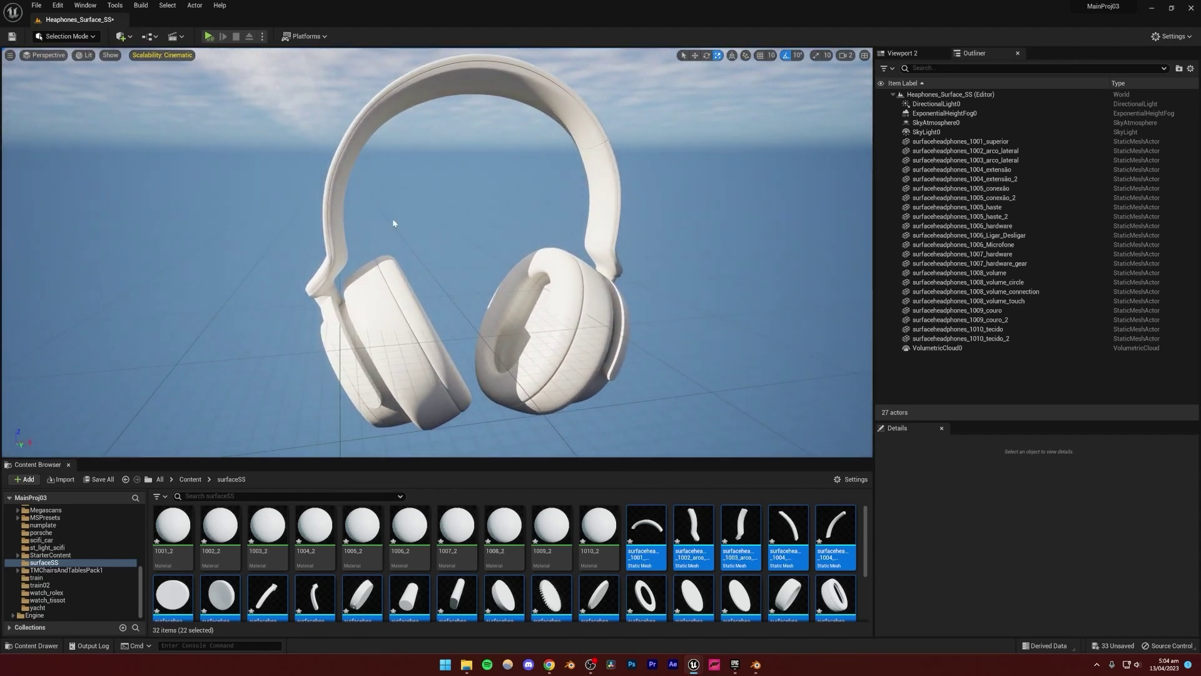
Add a PostProcessVolume from Quick Add > Visual Effects and lower it along Z.
left_click(124, 36)
mouse_move(144, 166)
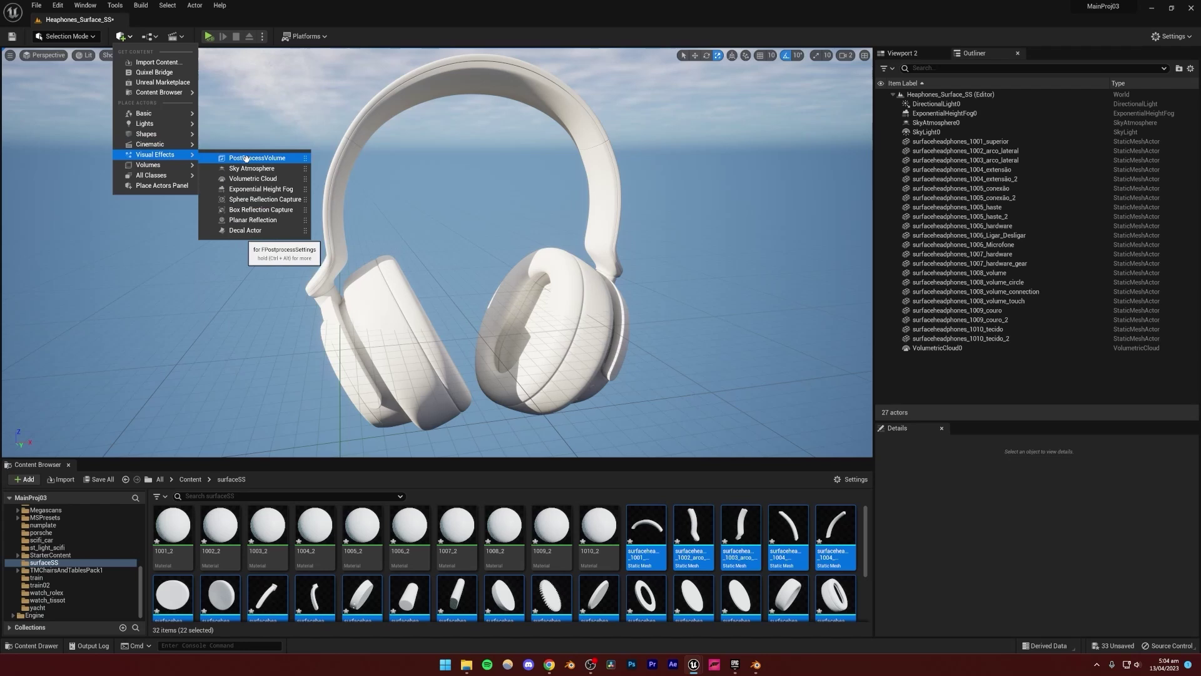
left_click(246, 159)
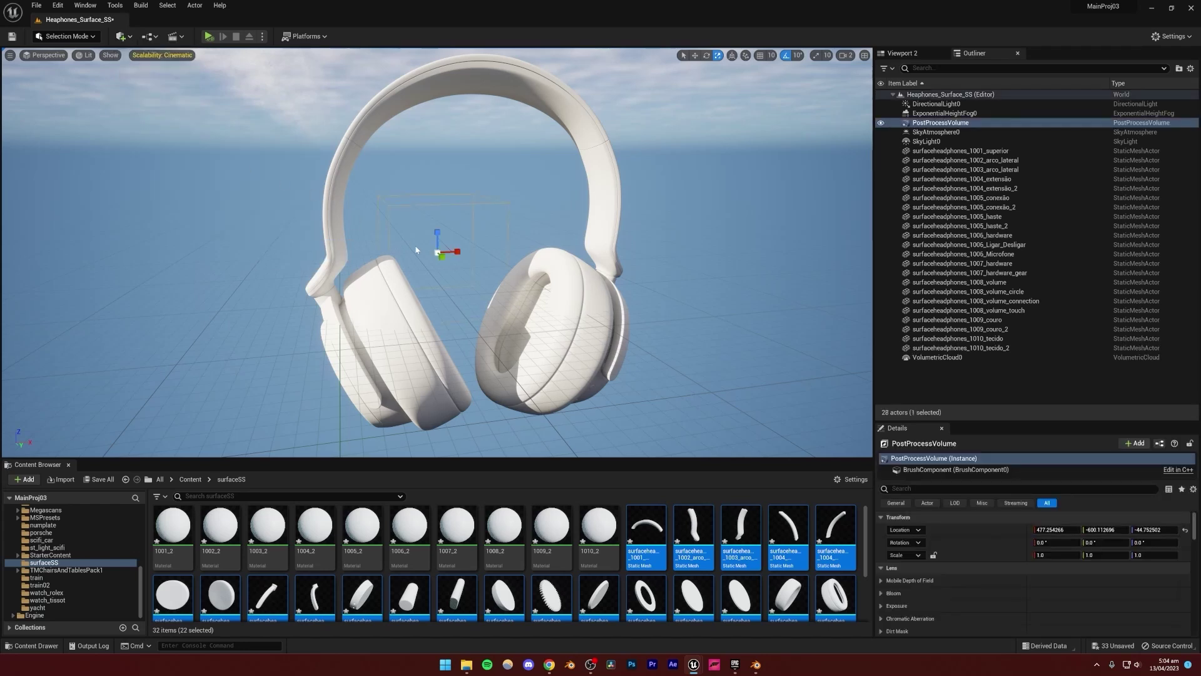
left_click(695, 55)
left_click_drag(438, 233, 436, 431)
right_click_drag(531, 246, 530, 282)
left_click_drag(436, 345, 437, 436)
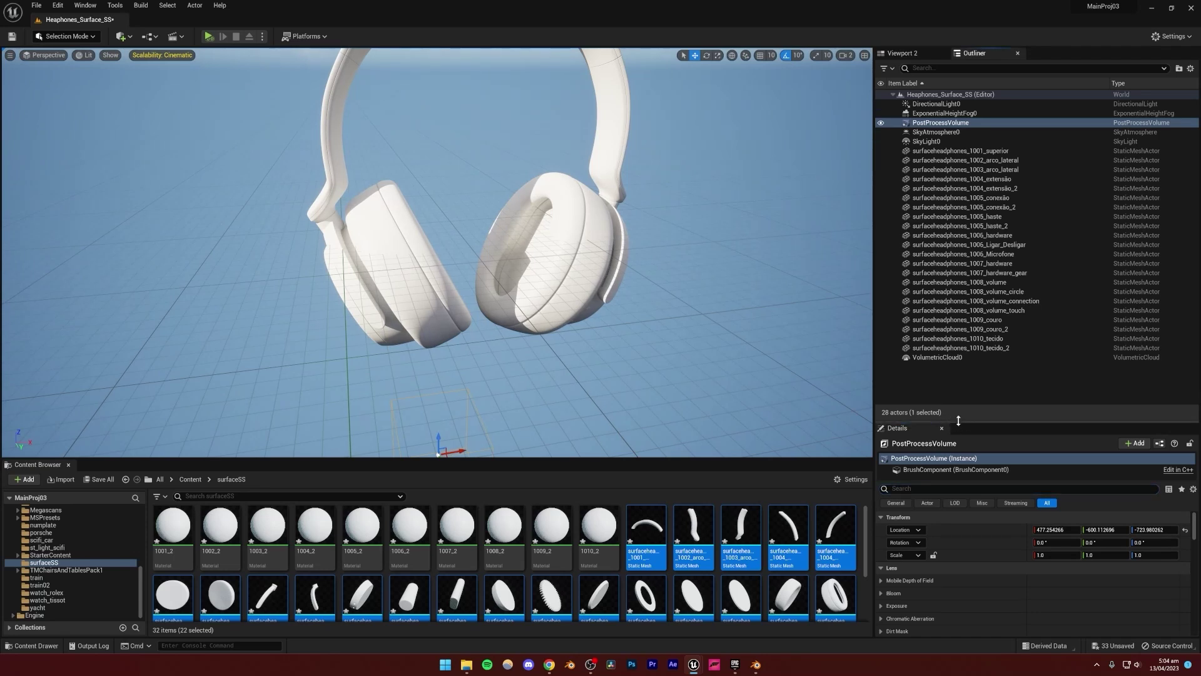
Enable Infinite Extent so the post-process volume affects the whole level.
left_click_drag(957, 419, 957, 334)
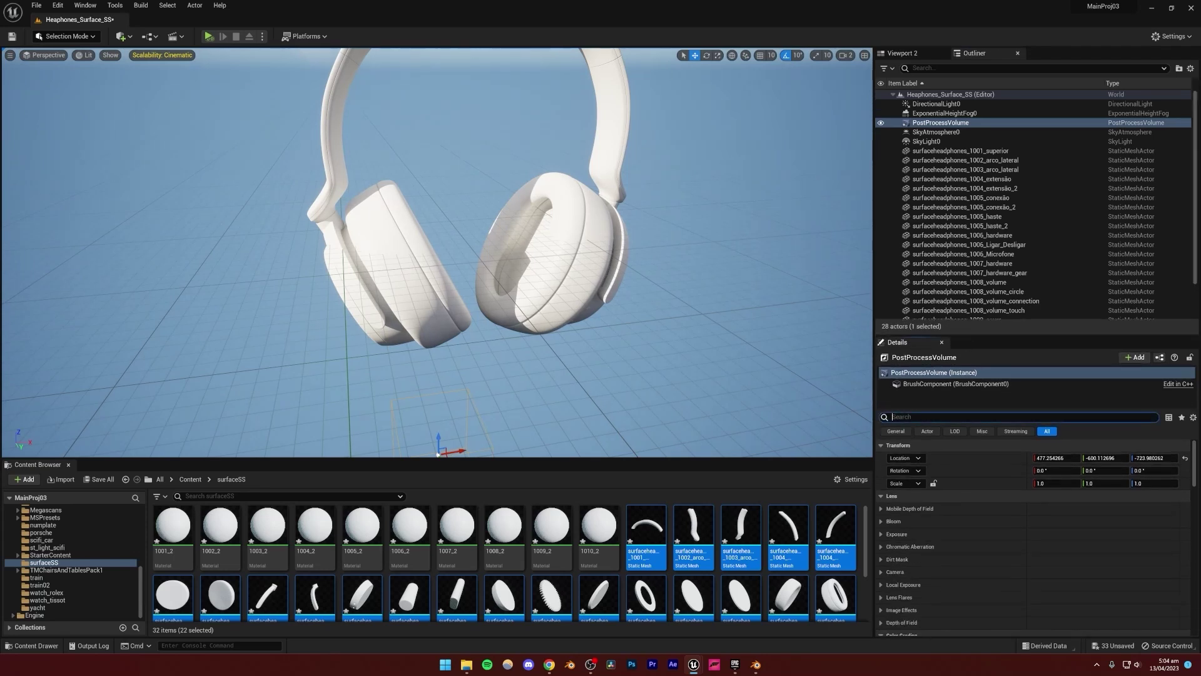
type("infi")
left_click(915, 457)
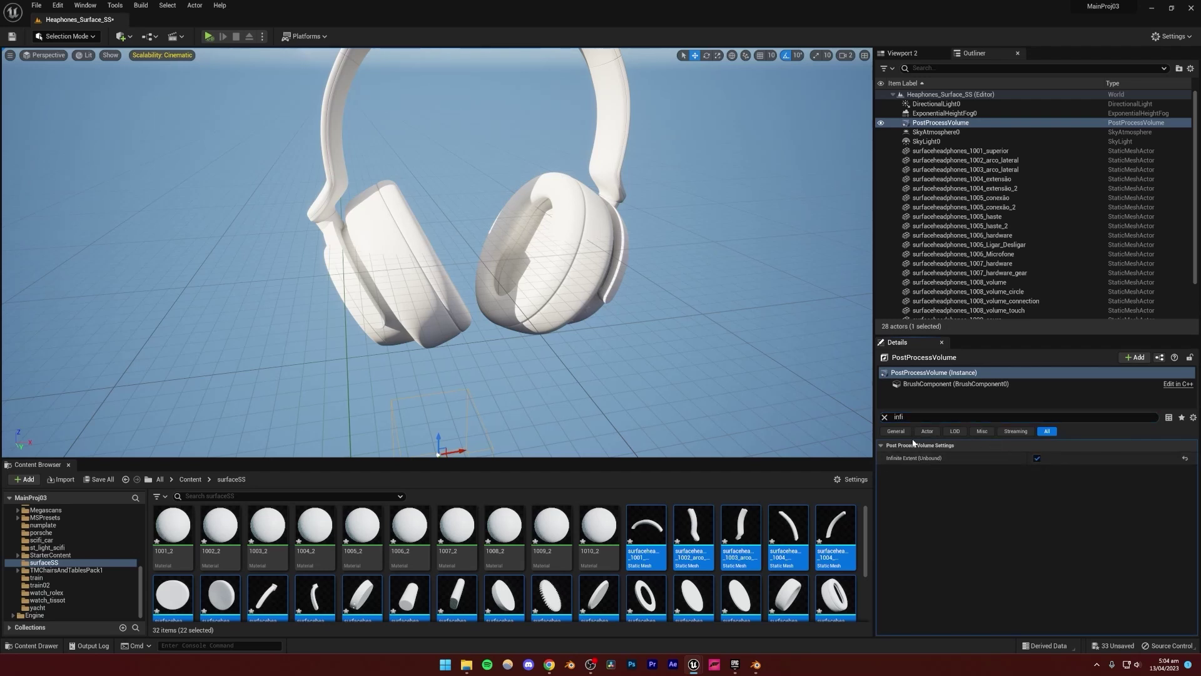
left_click(884, 417)
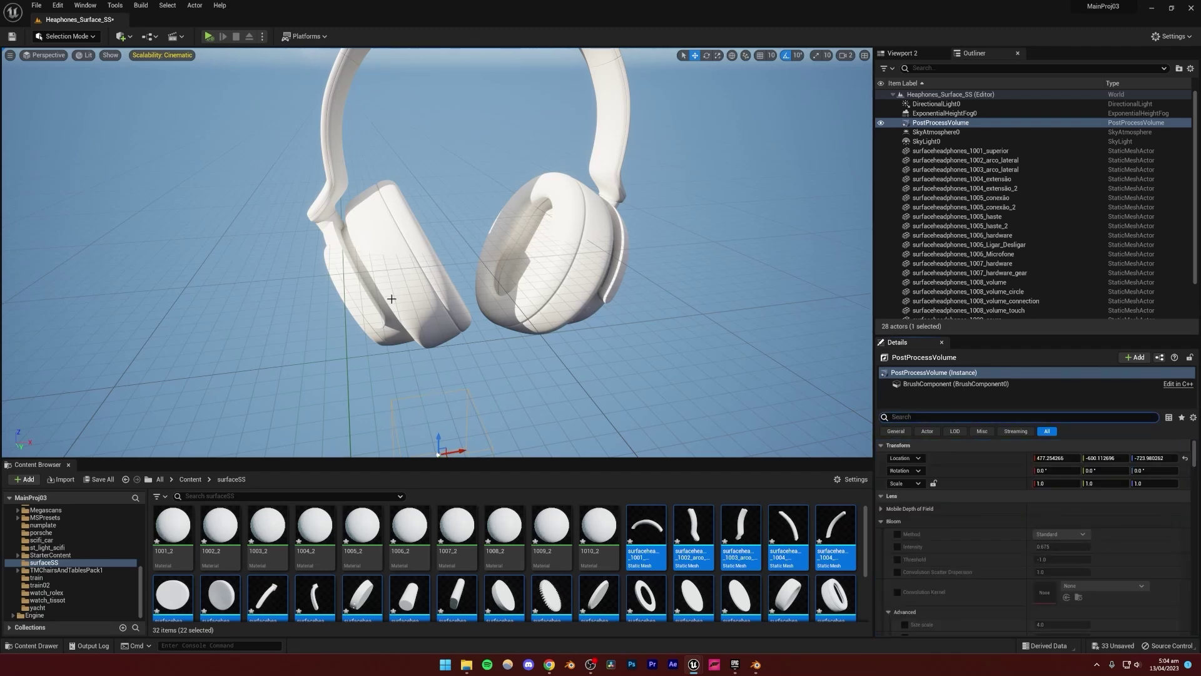
right_click_drag(494, 384, 494, 413)
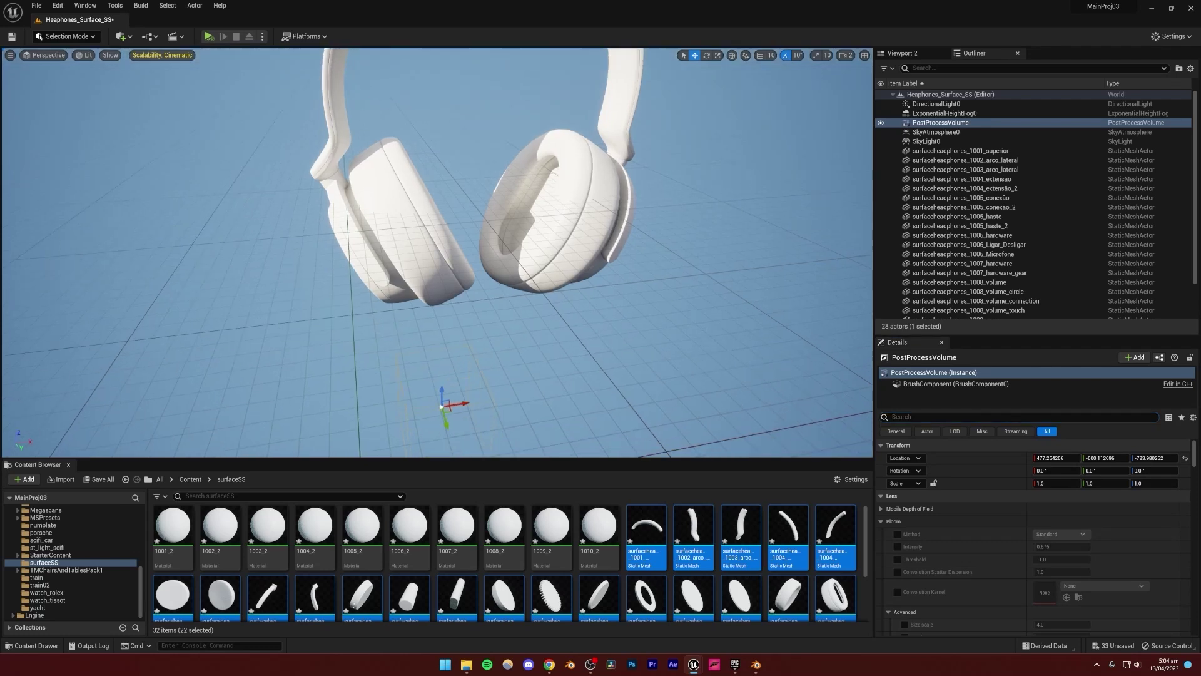
Override exposure with Metering Mode set to Manual and Exposure Compensation 9.
left_click(881, 522)
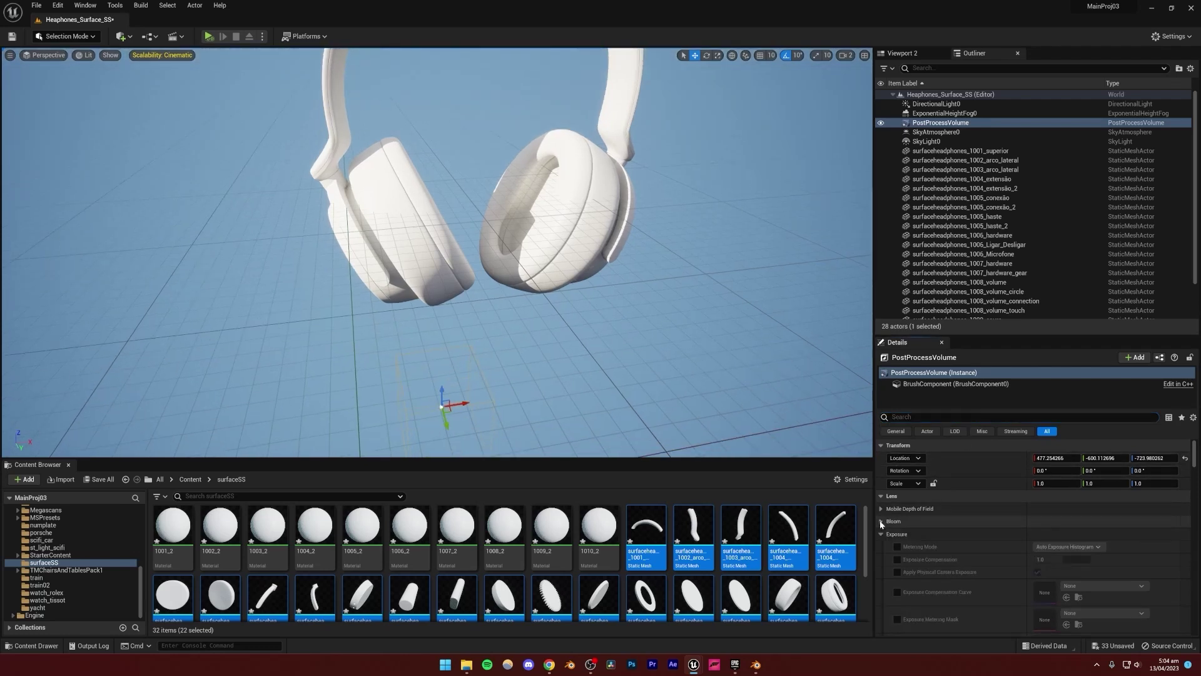
scroll(901, 513, "down", 2)
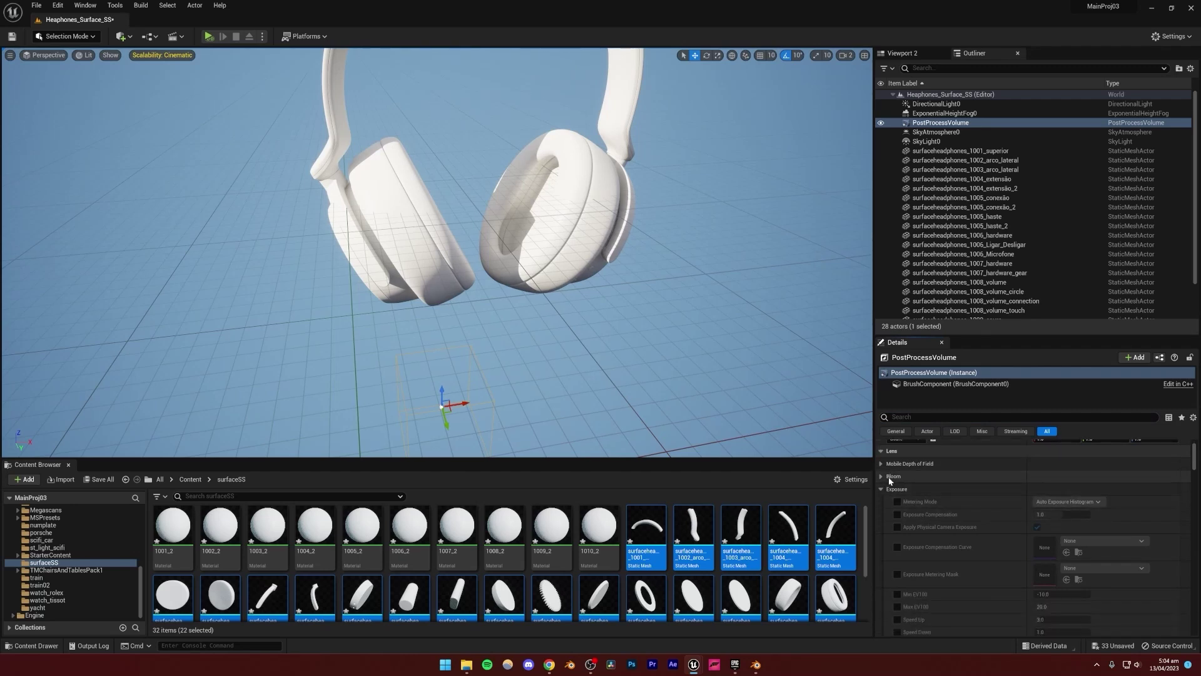
left_click(895, 489)
left_click(897, 489)
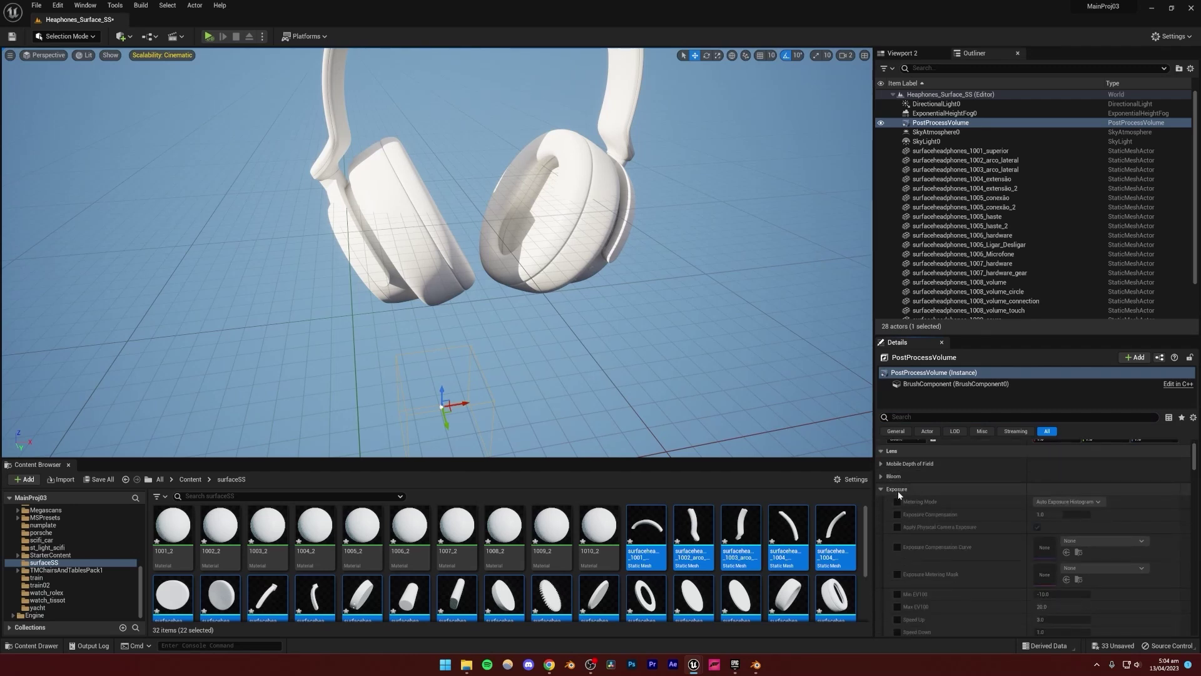
left_click(898, 501)
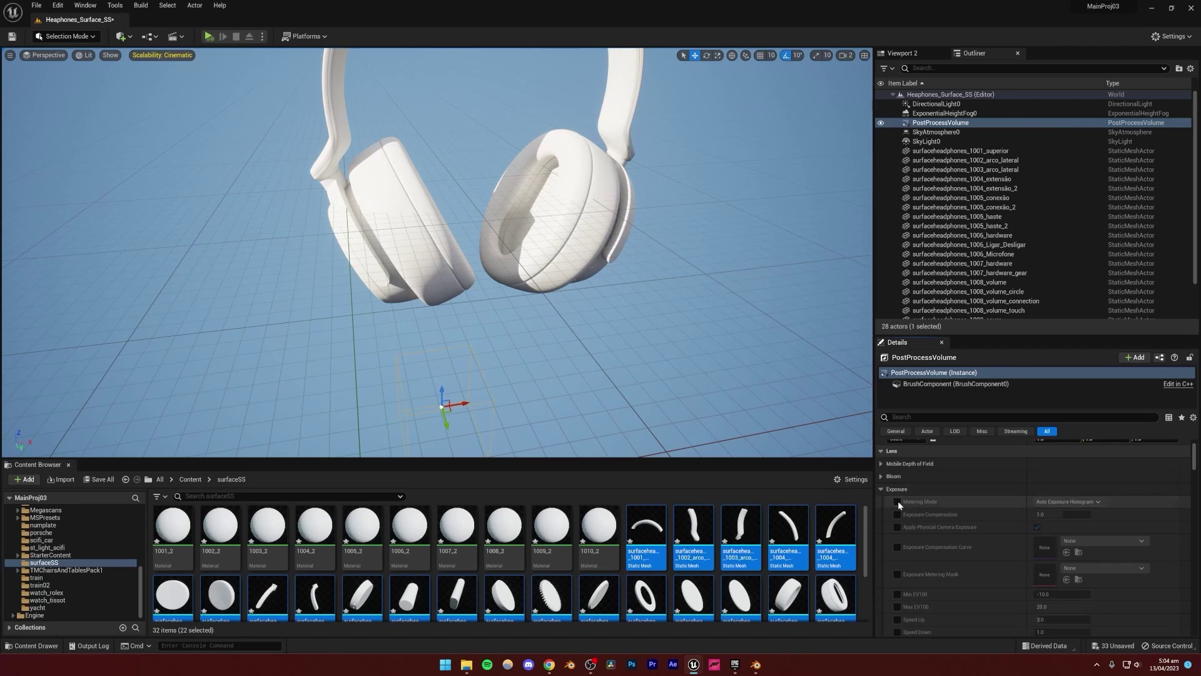
left_click(897, 514)
left_click(1058, 501)
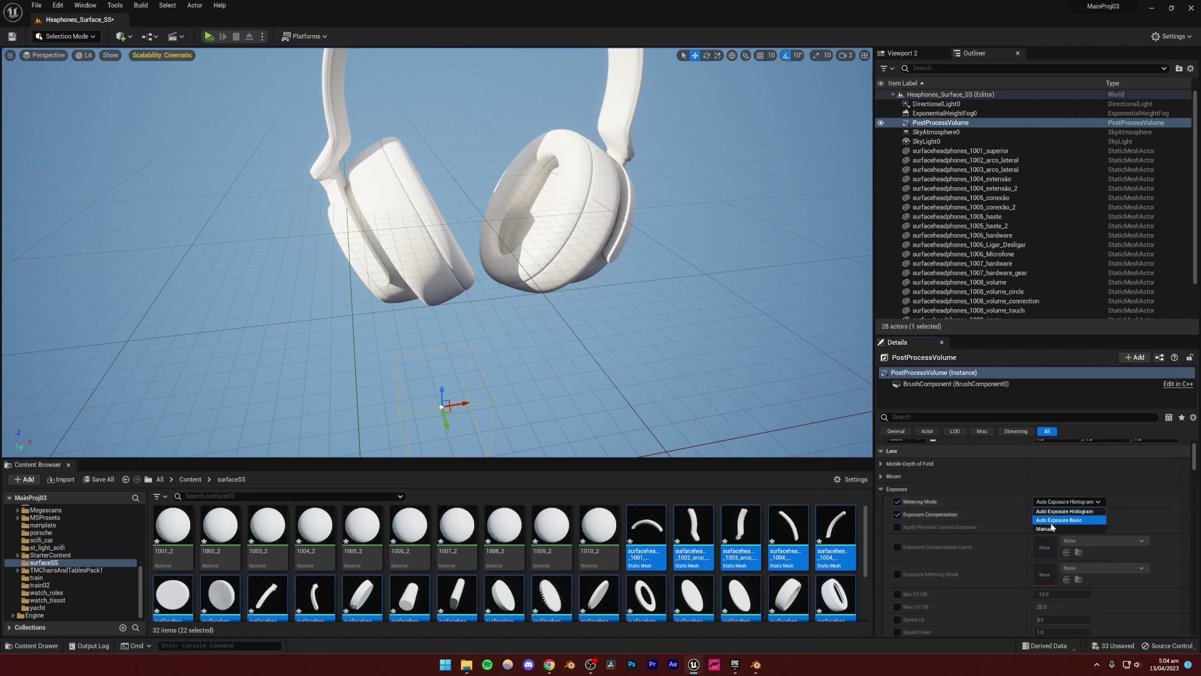
left_click(1058, 531)
left_click(1062, 513)
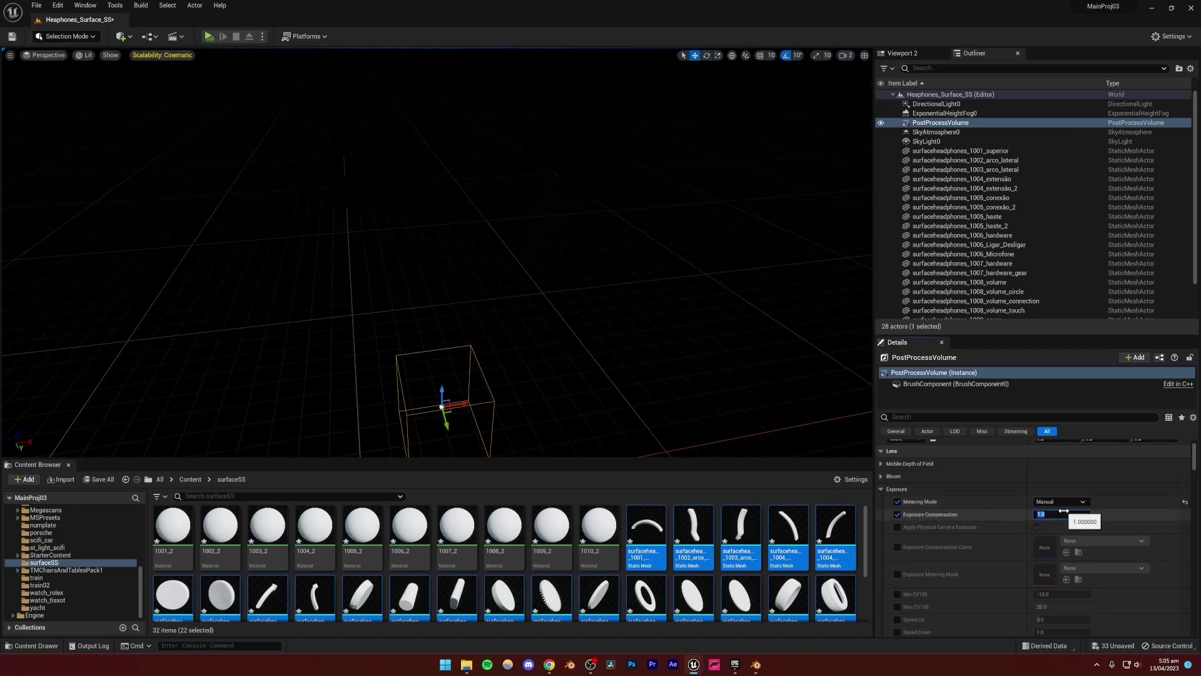
type("7")
key("Return")
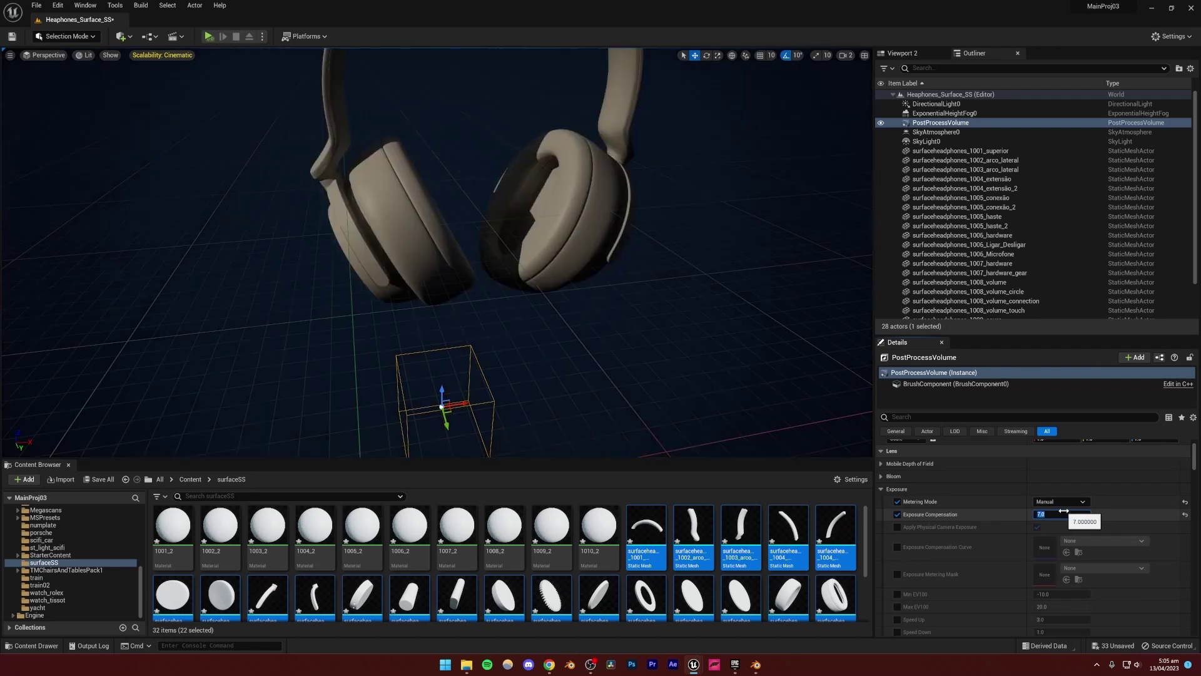
type("9")
key("Return")
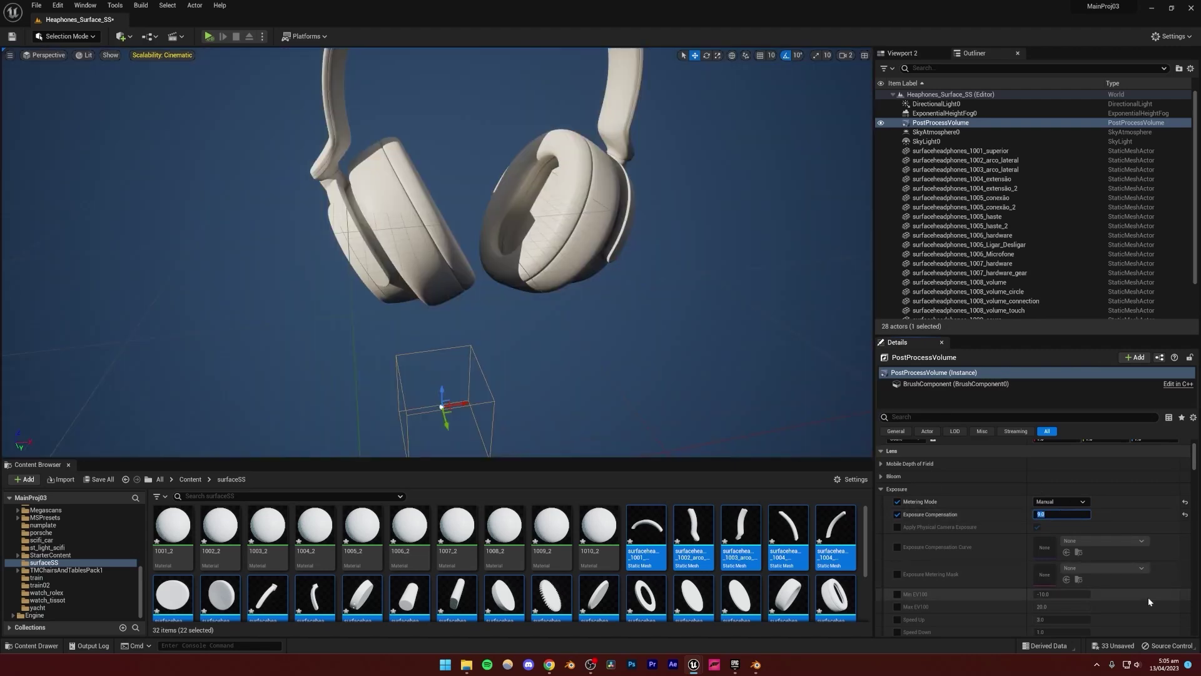
Deselect the volume and save the level with Ctrl+S.
left_click(648, 362)
right_click_drag(648, 362, 597, 337)
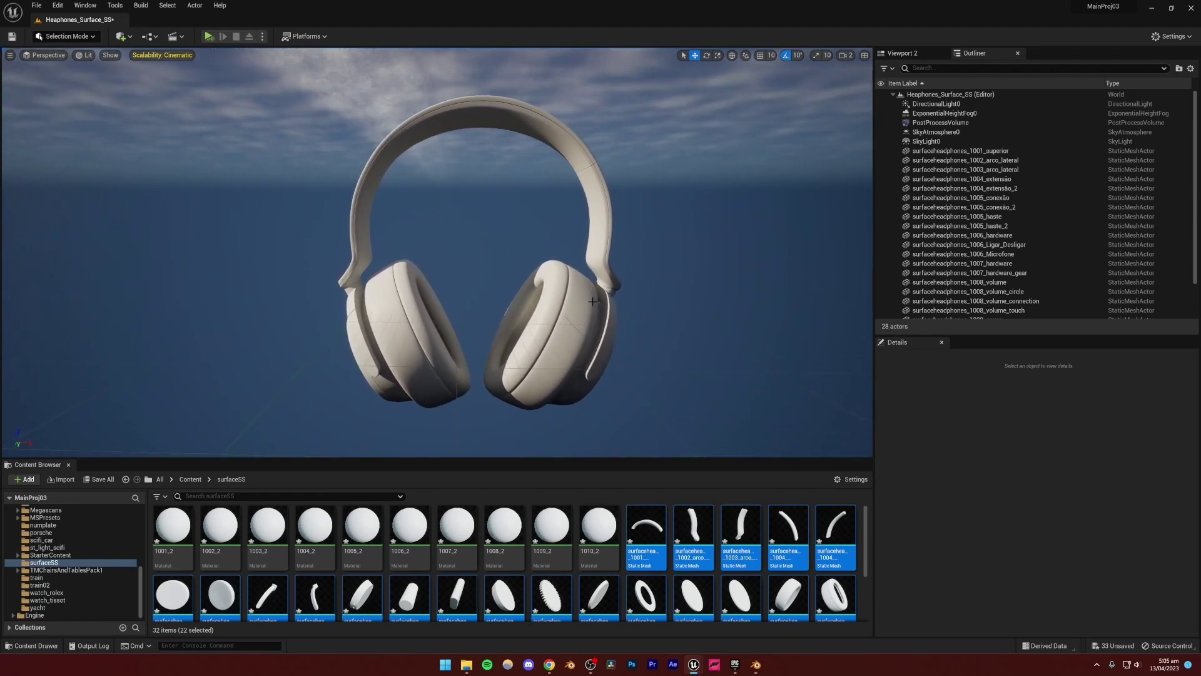
key("ctrl+s")
right_click_drag(720, 257, 779, 254)
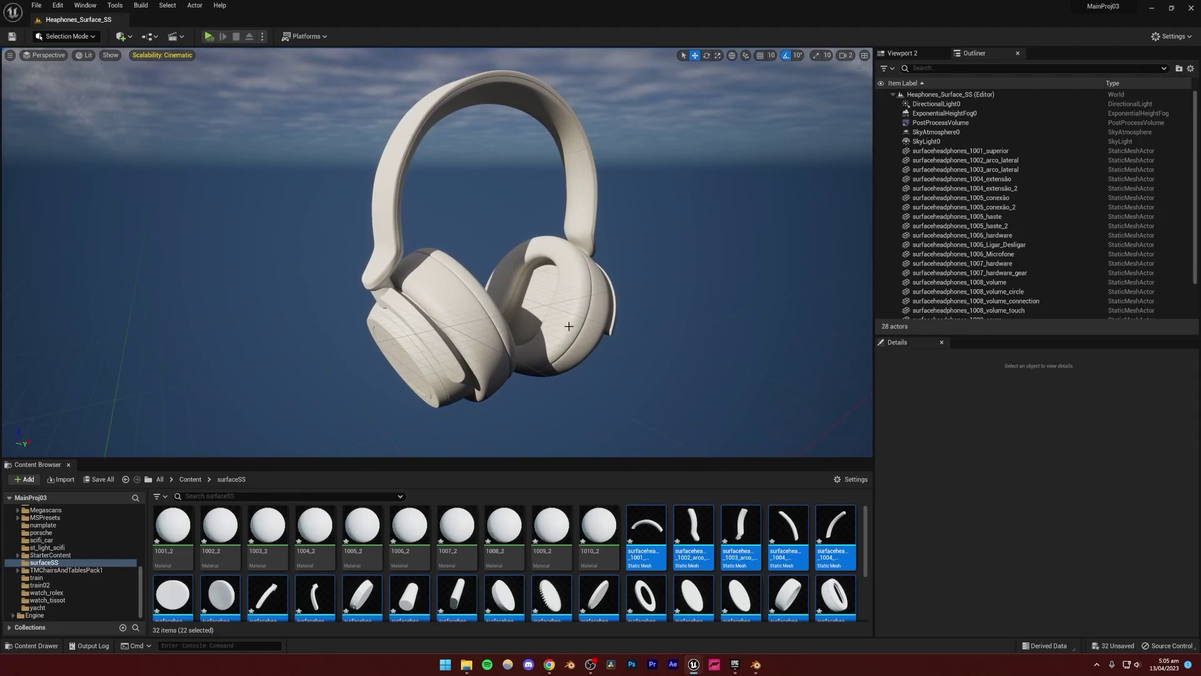